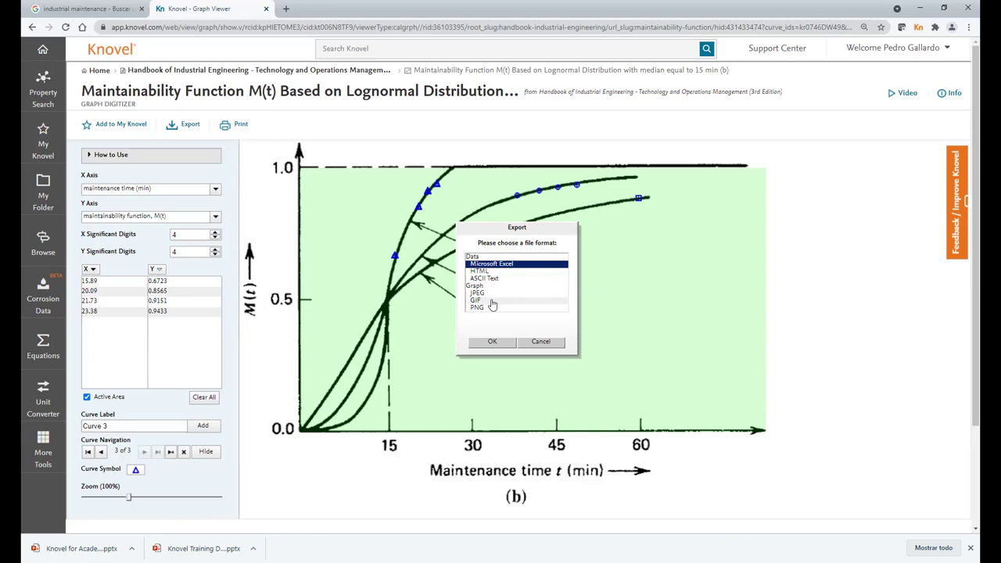
- Cancel the graph export and add the maintainability graph to the UCR Demo folder in My Knovel
click(541, 343)
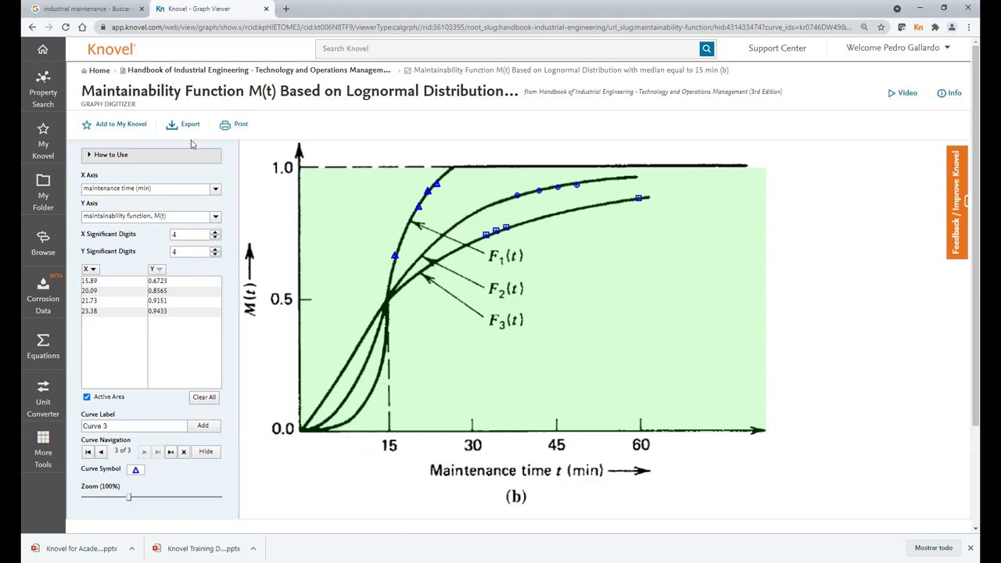
click(107, 129)
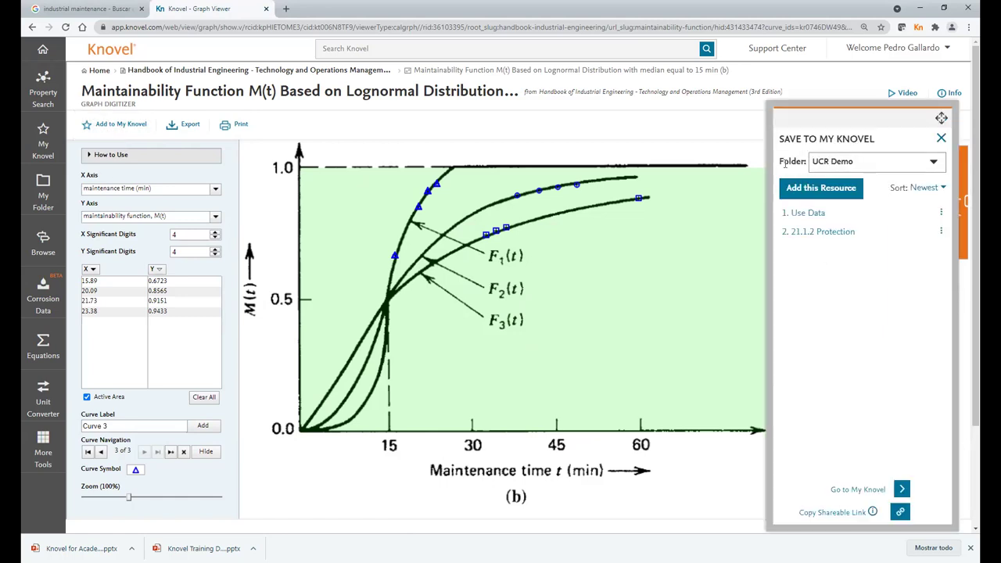
click(827, 193)
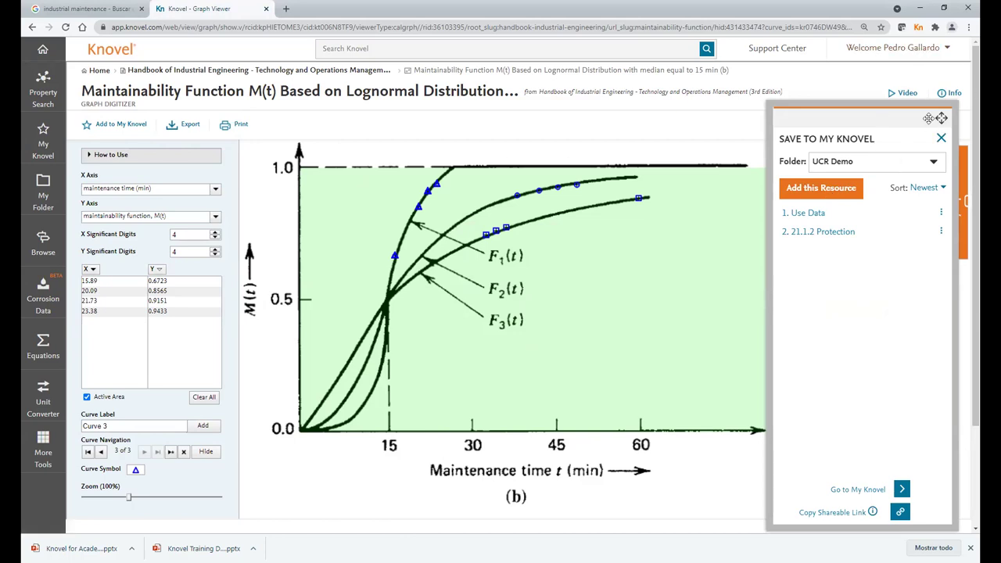
click(941, 138)
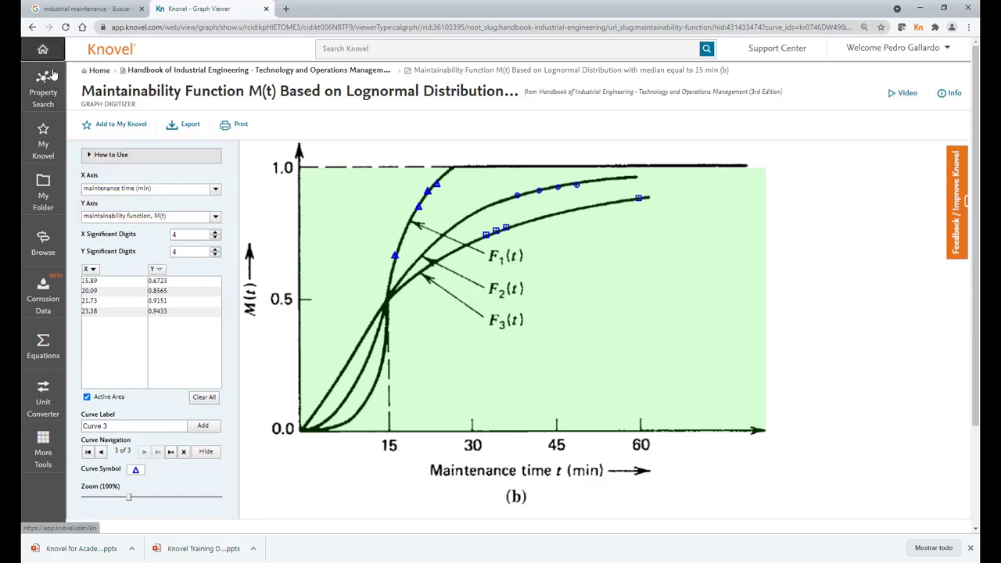
- From the Knovel home page, search the collection for 'turbines'
click(43, 47)
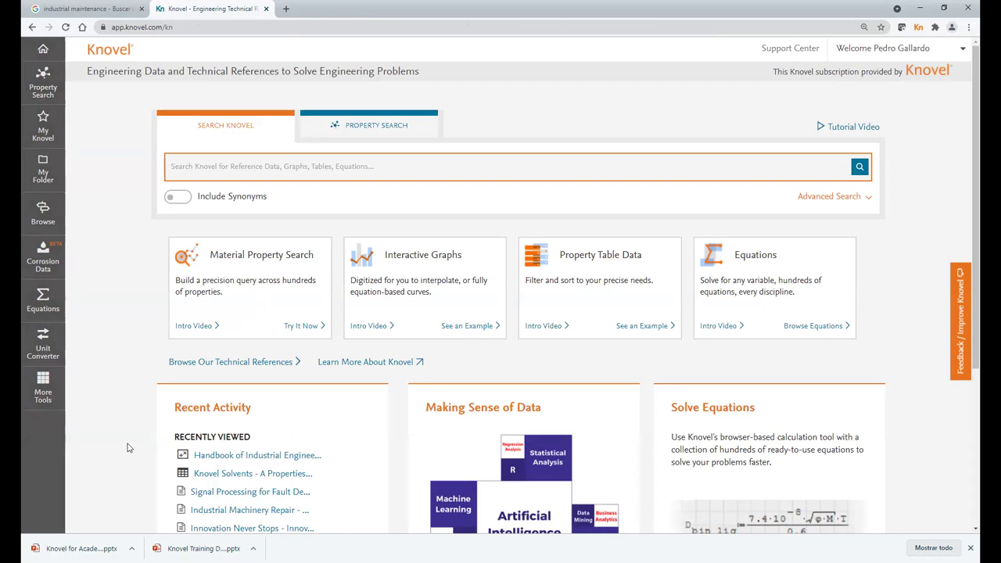
text(turbines)
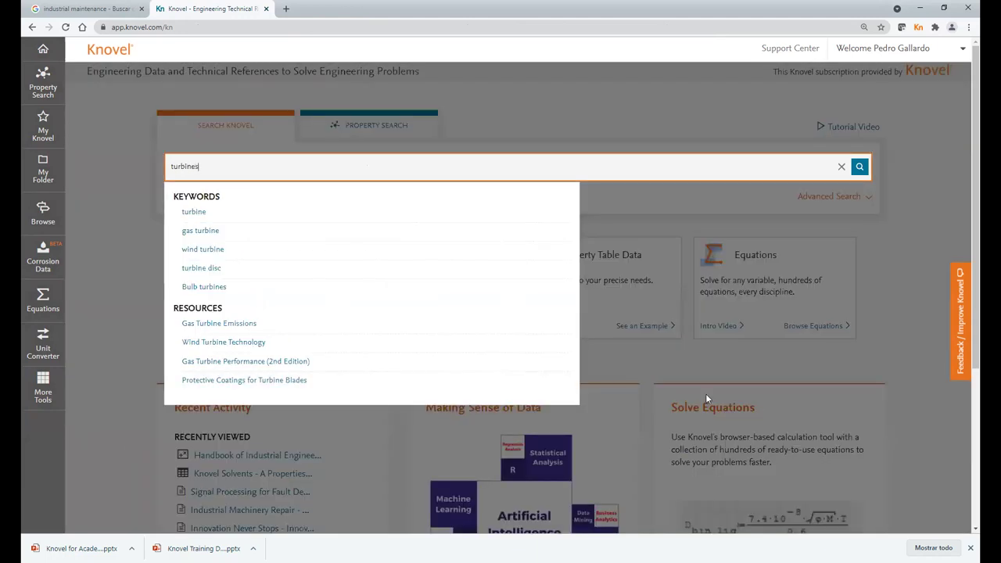
click(860, 168)
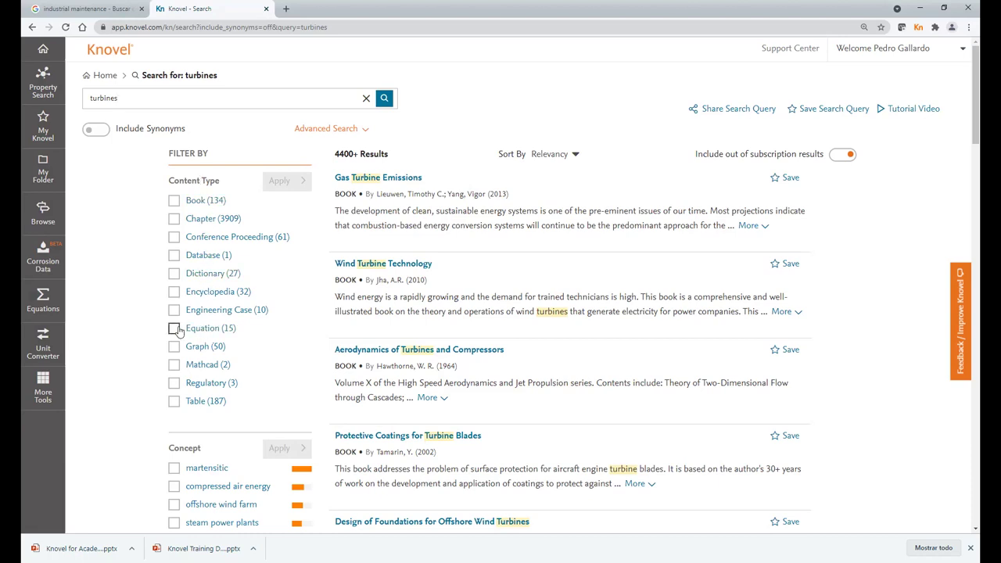
- Filter the turbines results to the Equation content type, leaving 15 equations
click(175, 329)
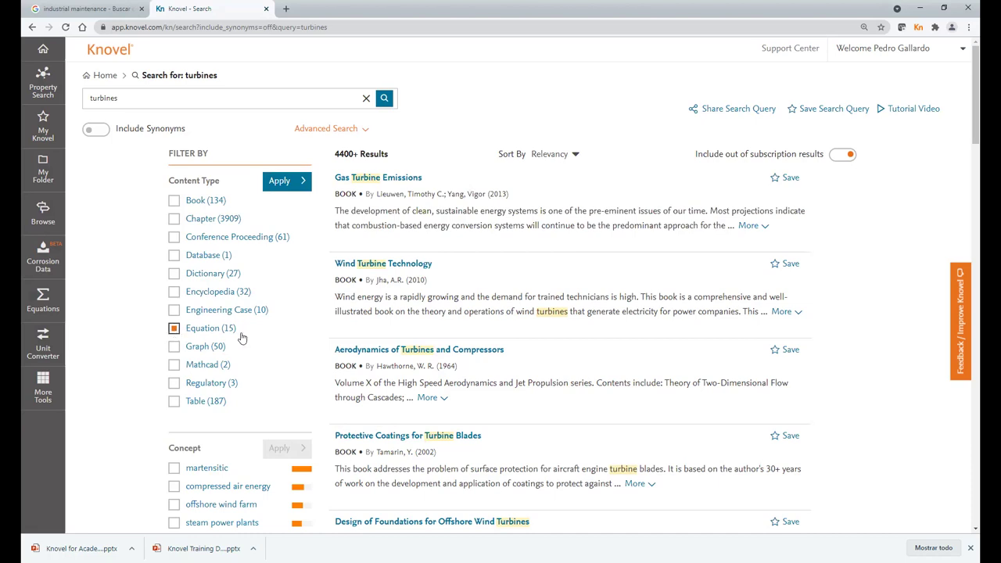
click(290, 180)
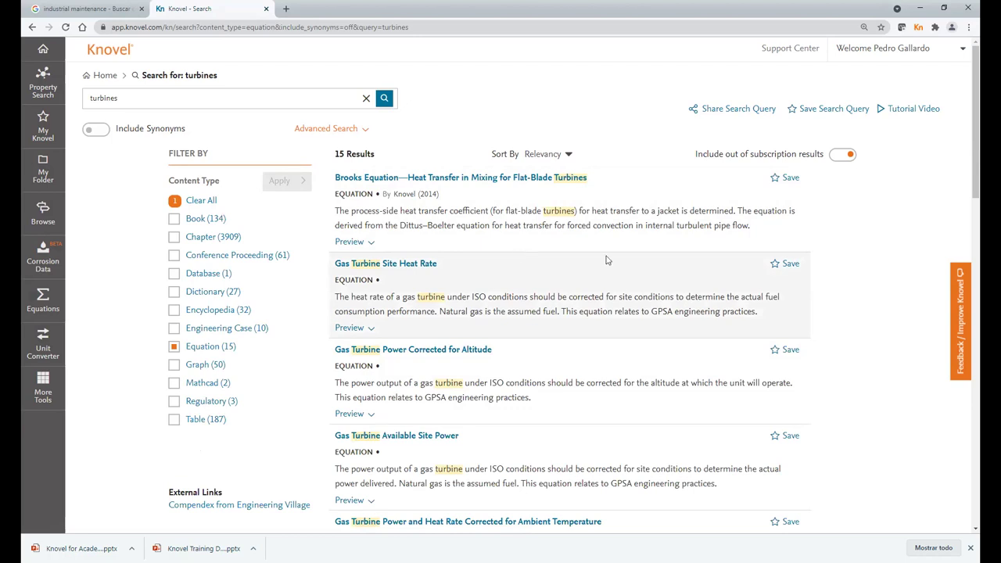
scroll(497, 237, down, 1)
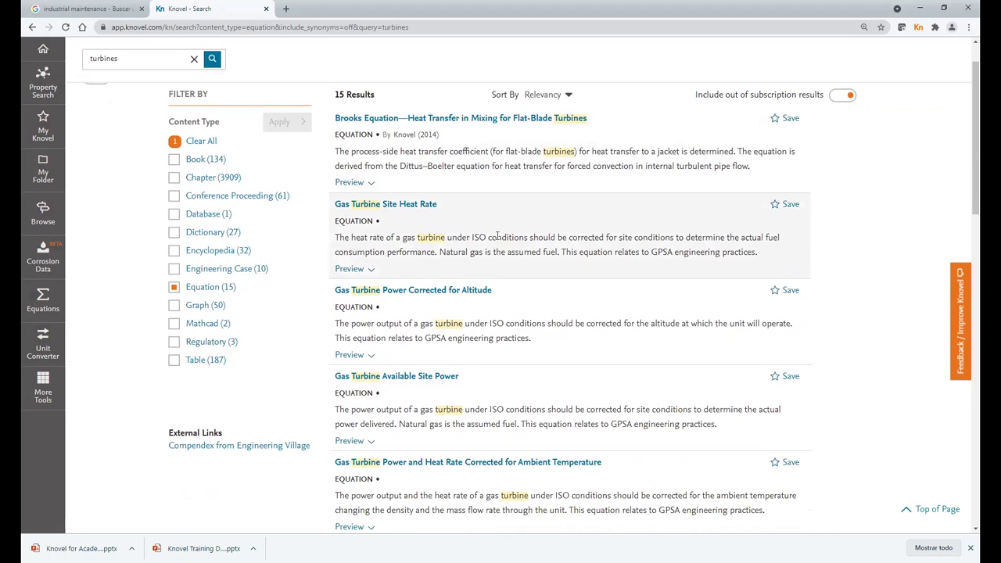
scroll(497, 237, up, 1)
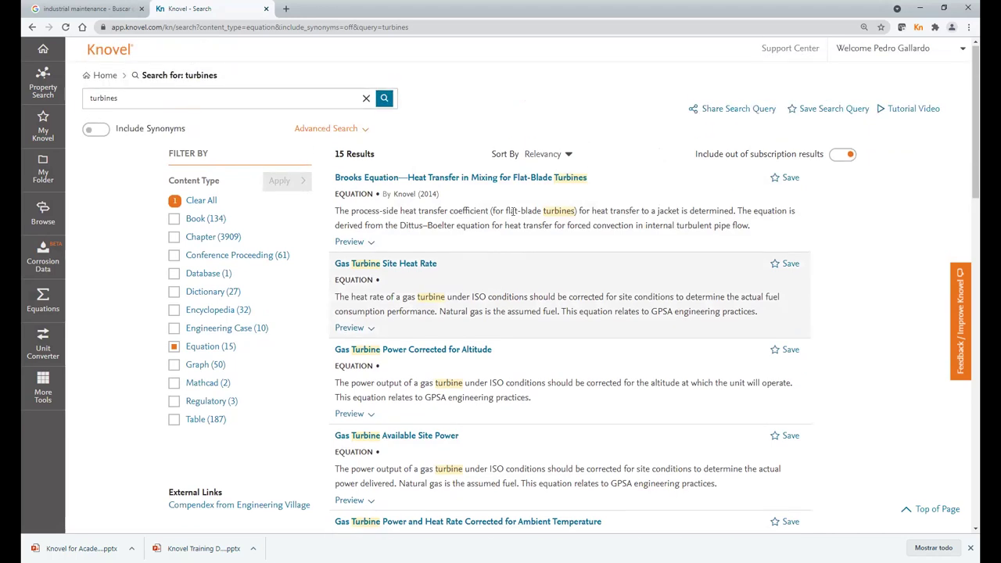
- Open the Brooks Equation for flat-blade turbine mixing heat transfer as an Equation Solver worksheet
click(463, 179)
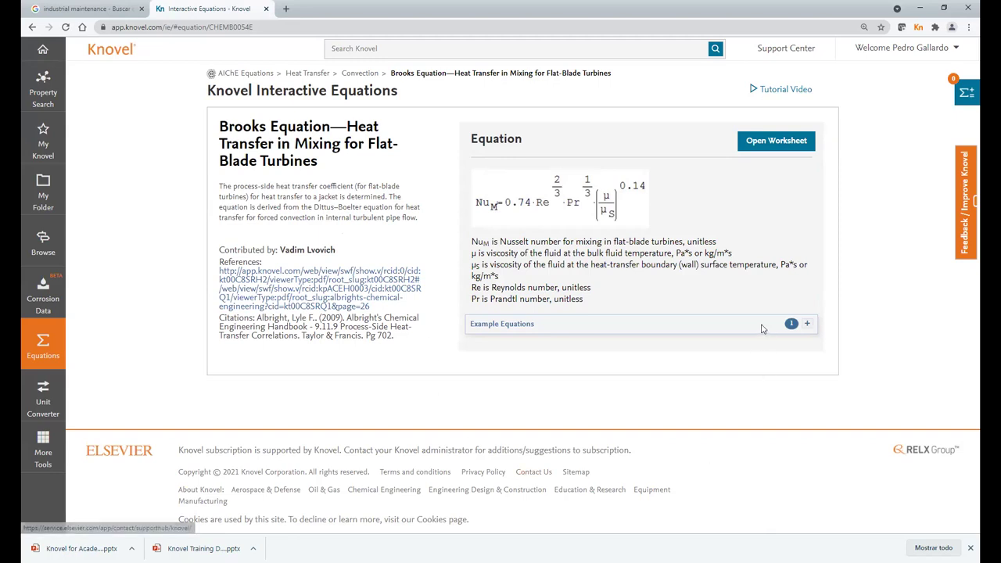
click(590, 249)
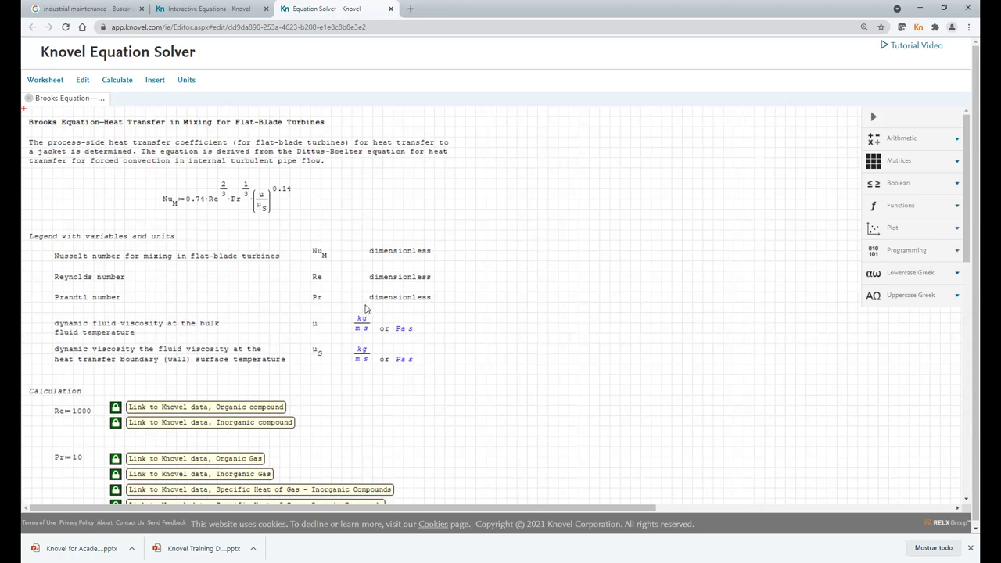
- Change the Reynolds number Re to 5000 and the Prandtl number Pr to 20
scroll(287, 343, down, 2)
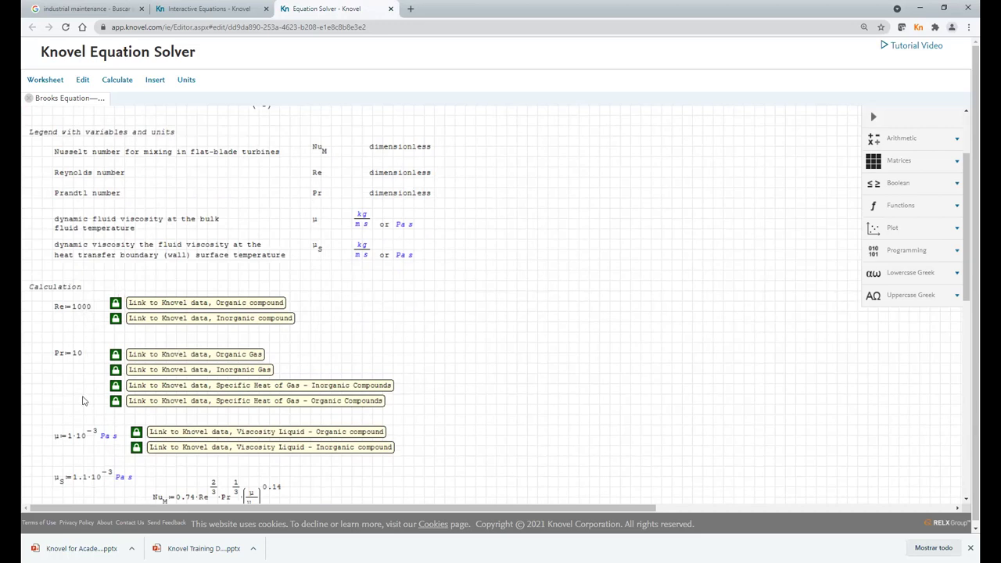
scroll(100, 349, down, 2)
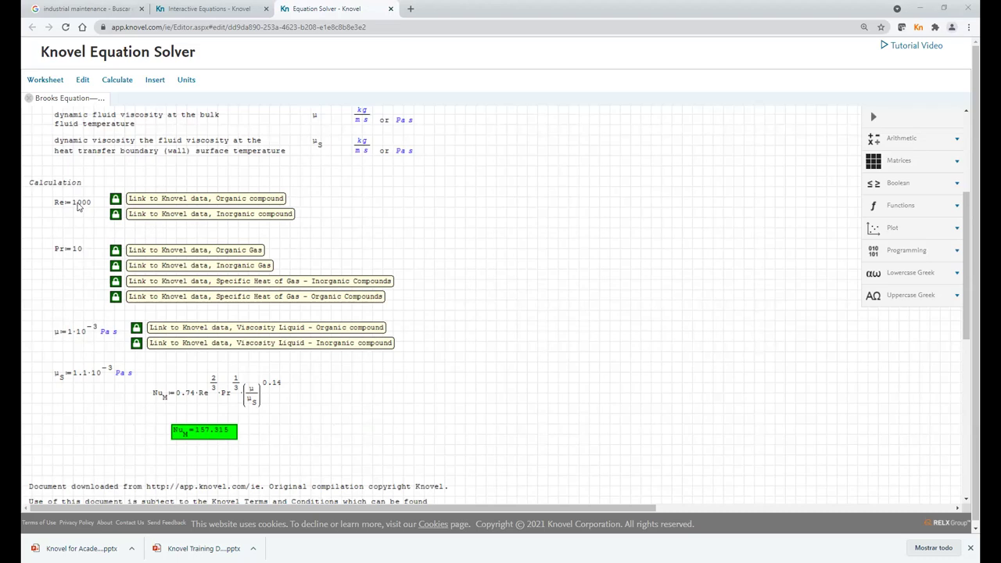
click(78, 206)
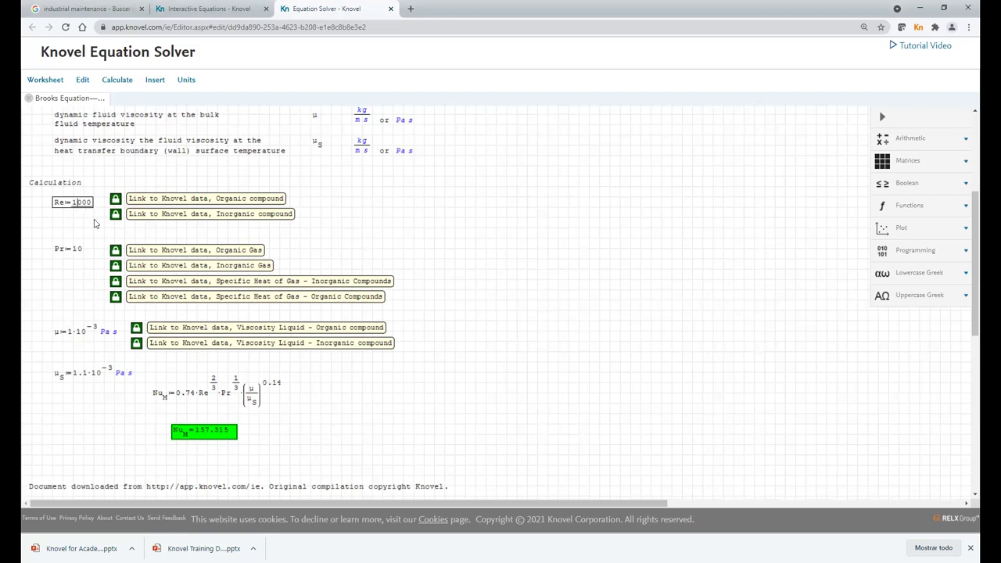
key(BackSpace)
text(5)
click(71, 282)
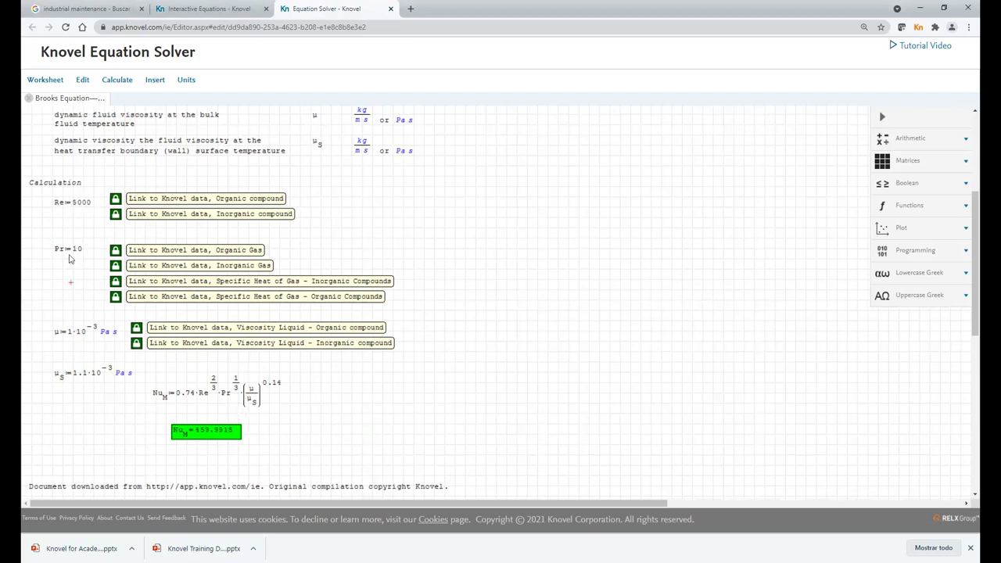
click(80, 249)
key(BackSpace)
click(50, 283)
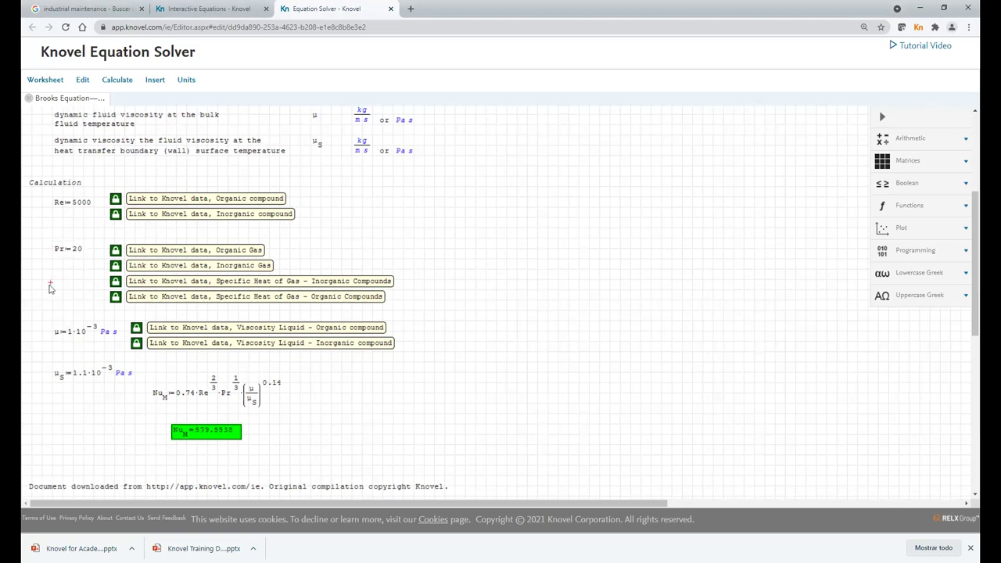
- Set the bulk fluid viscosity μ to 2.5·10⁻³ Pa s so Nu_M recalculates
click(71, 331)
key(BackSpace)
text(2.5)
click(553, 271)
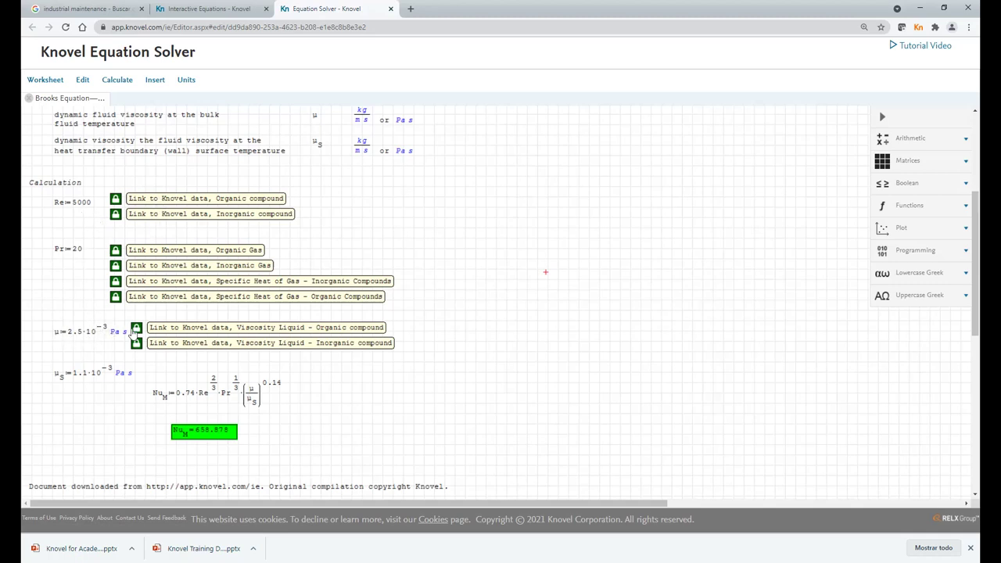
scroll(397, 351, up, 3)
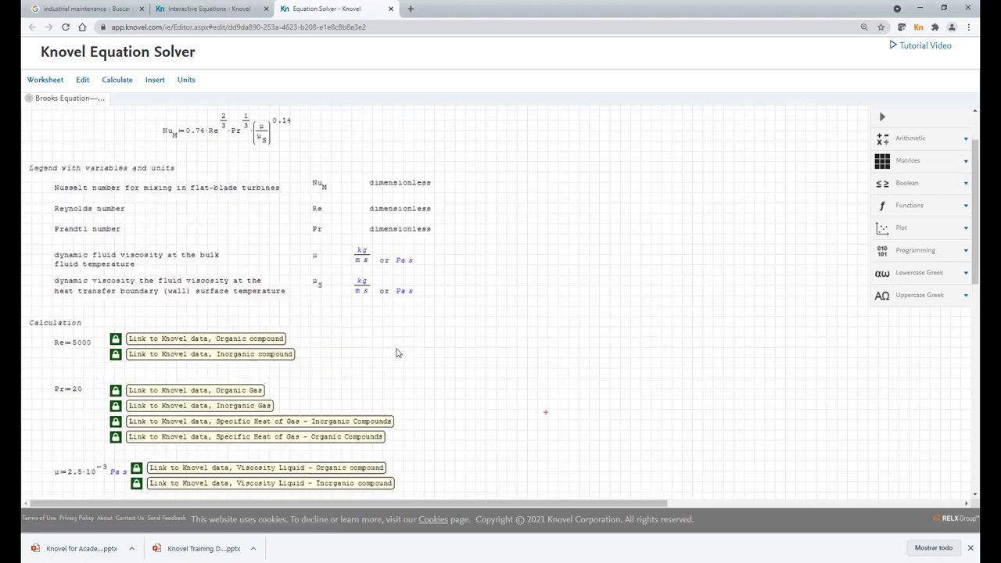
scroll(397, 353, down, 1)
scroll(396, 353, down, 3)
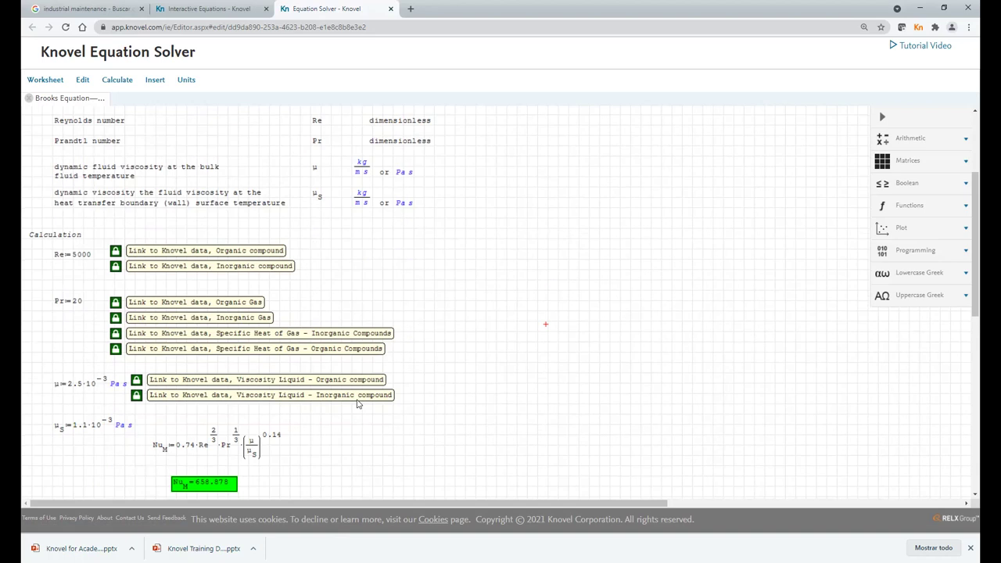
- Download the worksheet as a Knovel Worksheet file
scroll(242, 291, up, 1)
click(55, 85)
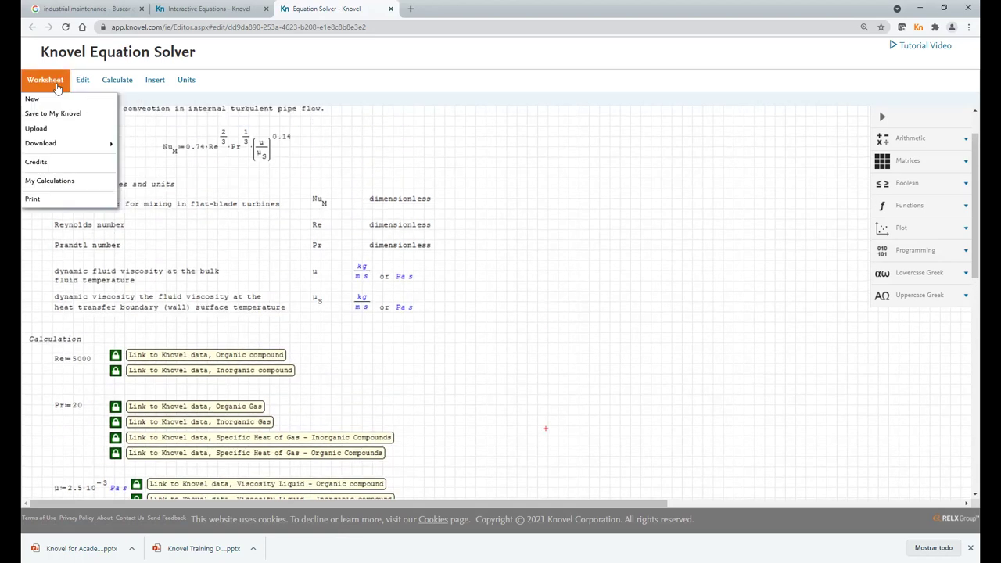
mouse_move(47, 144)
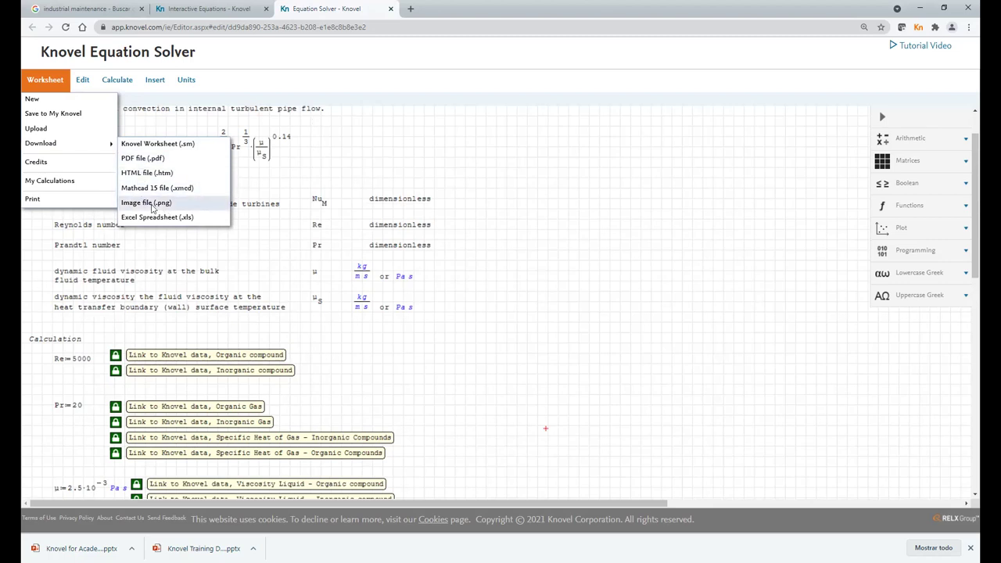
click(147, 203)
click(52, 75)
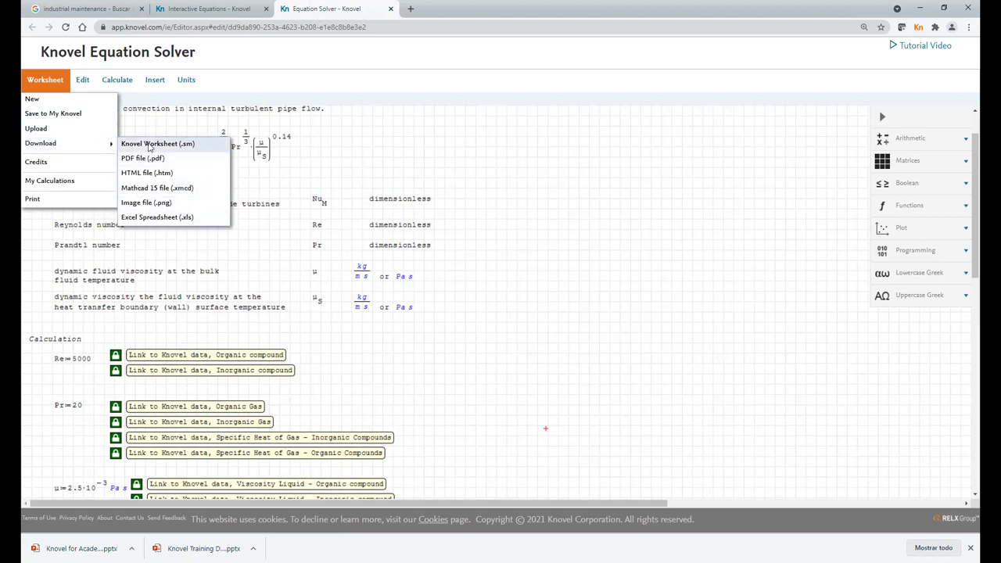
click(149, 144)
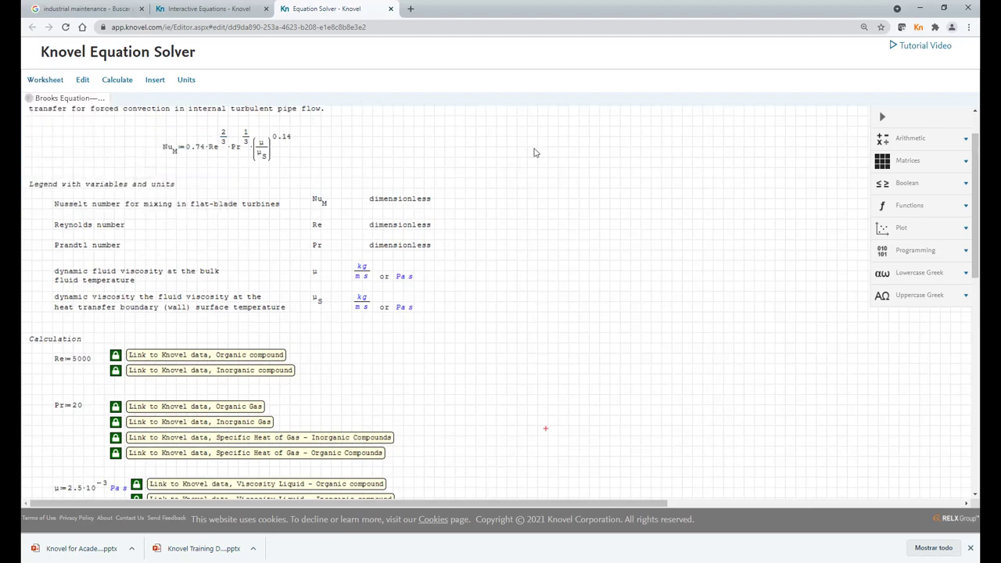
- Save the worksheet to My Knovel as 'Numero Brookfield' and return to the Brooks Equation page
click(39, 78)
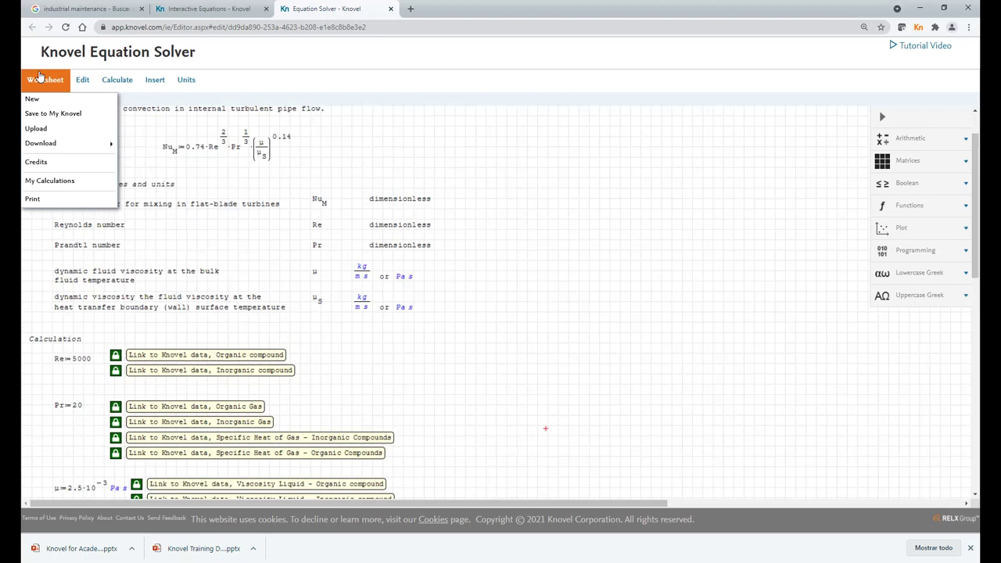
click(39, 78)
click(38, 79)
click(36, 80)
click(35, 81)
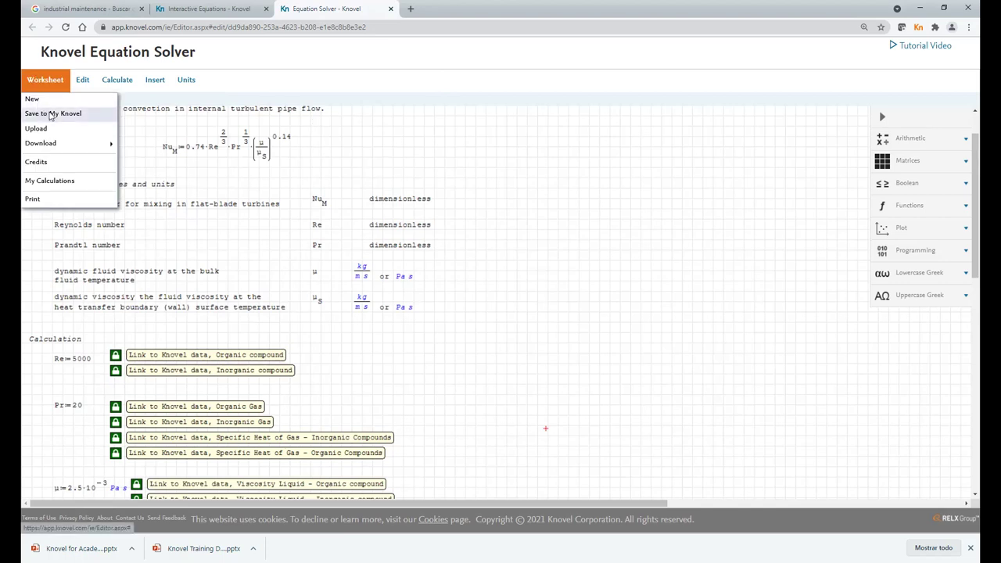
click(49, 114)
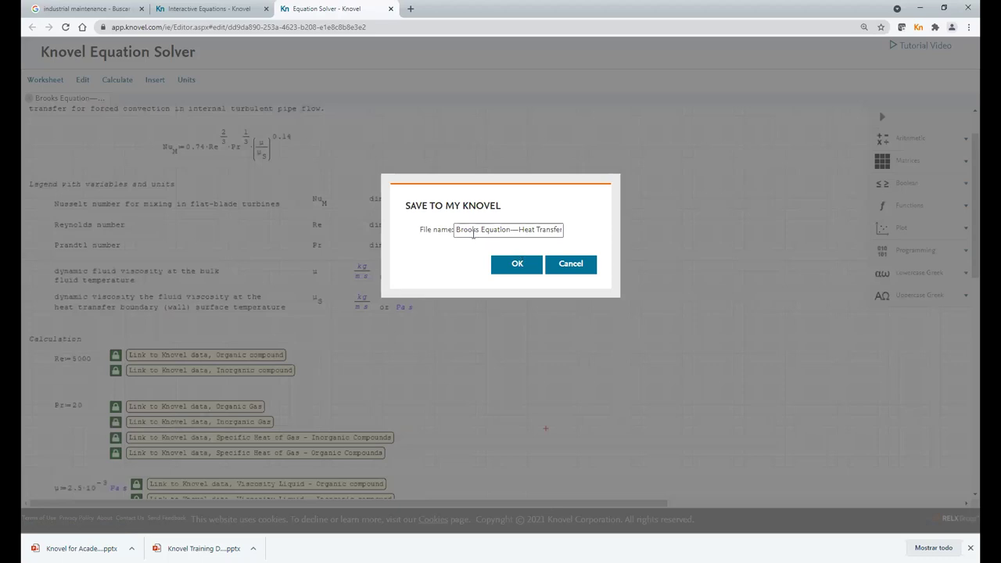
drag(473, 234, 694, 259)
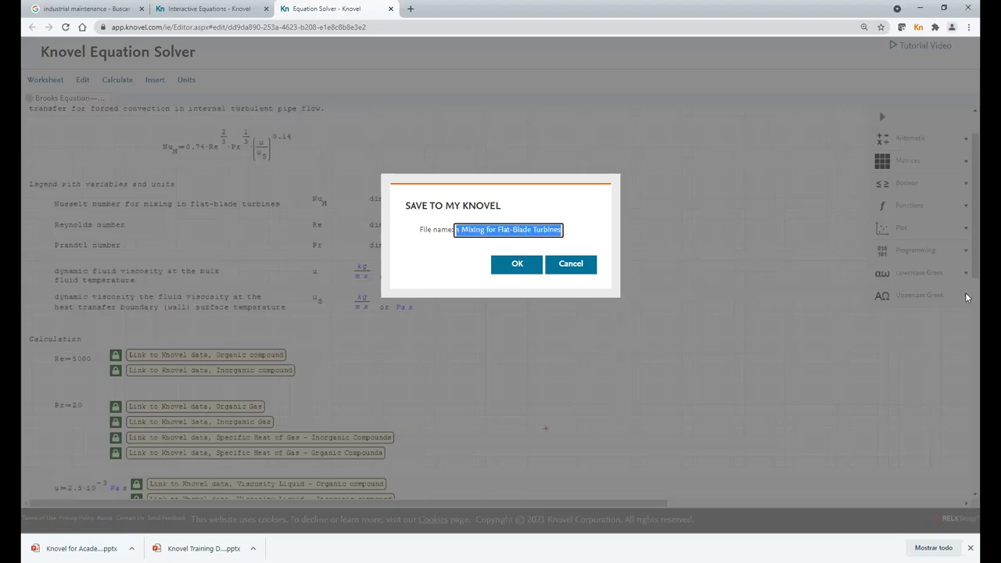
text(Bro)
key(BackSpace)
key(BackSpace)
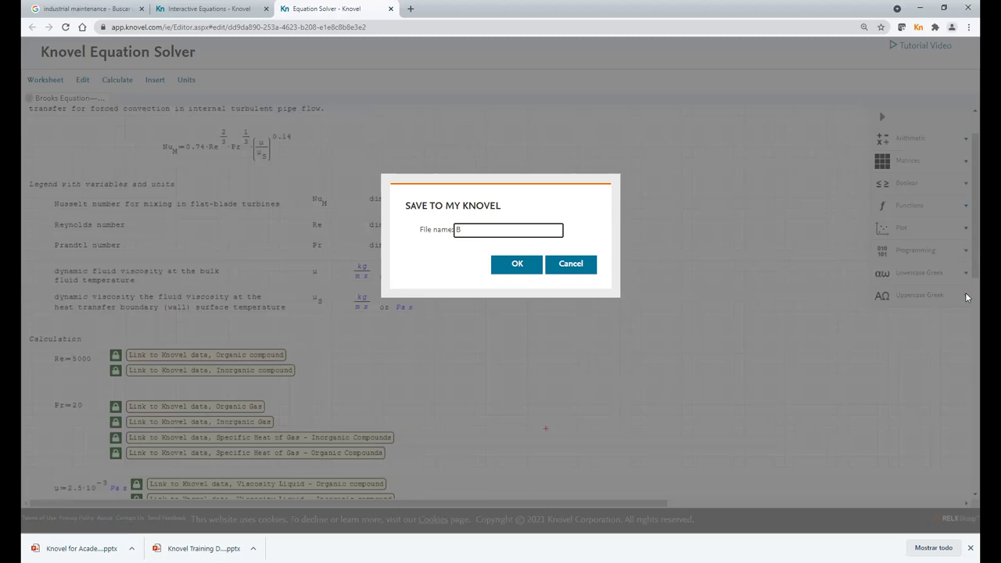
text(Numero Brookfield)
click(525, 270)
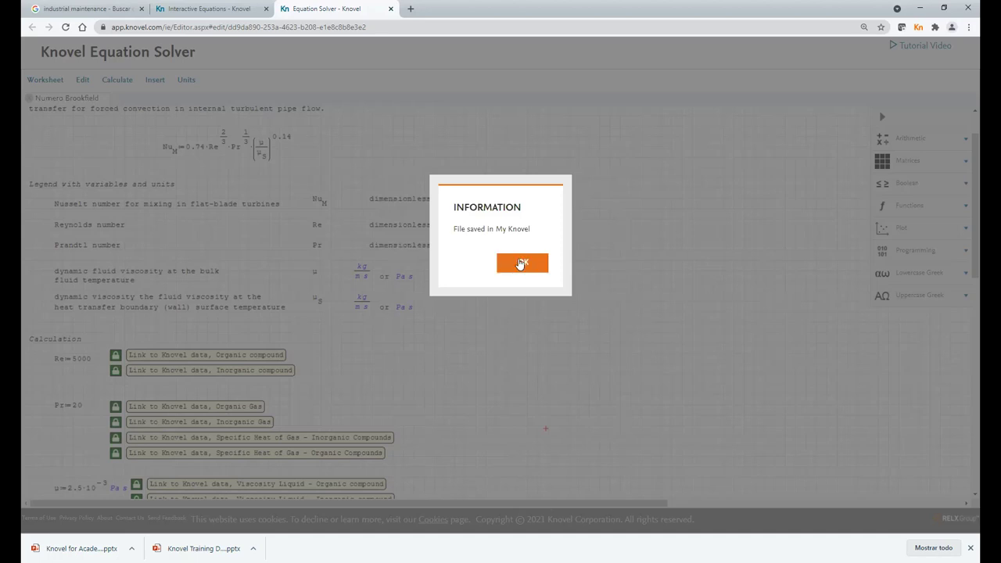
click(520, 264)
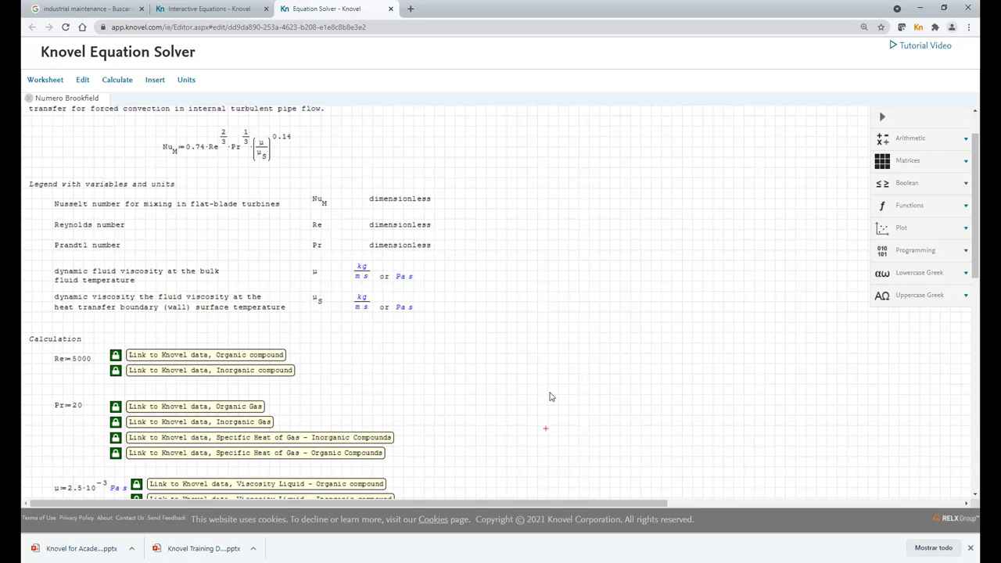
click(208, 9)
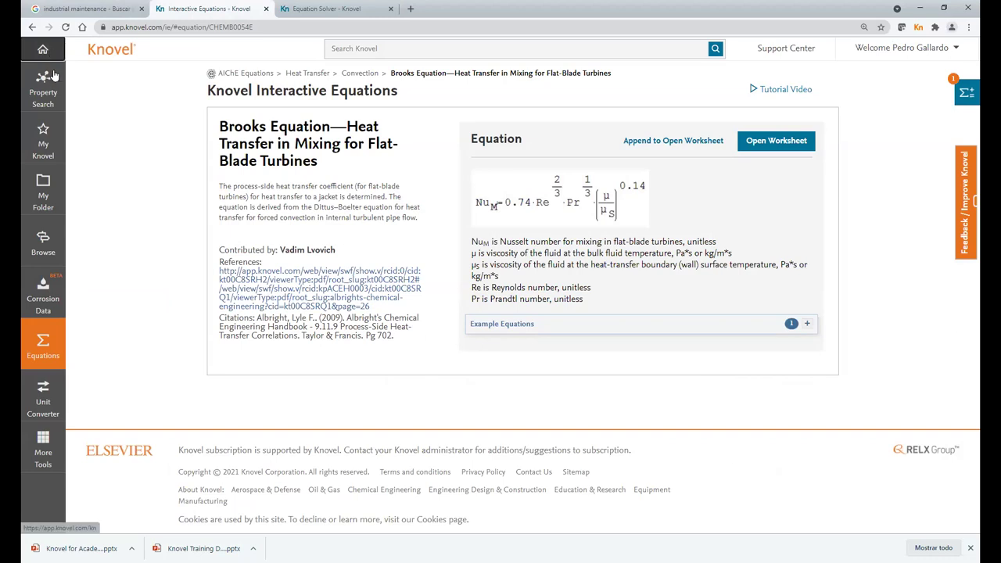
- From the home page, search the library for 'project management'
click(112, 52)
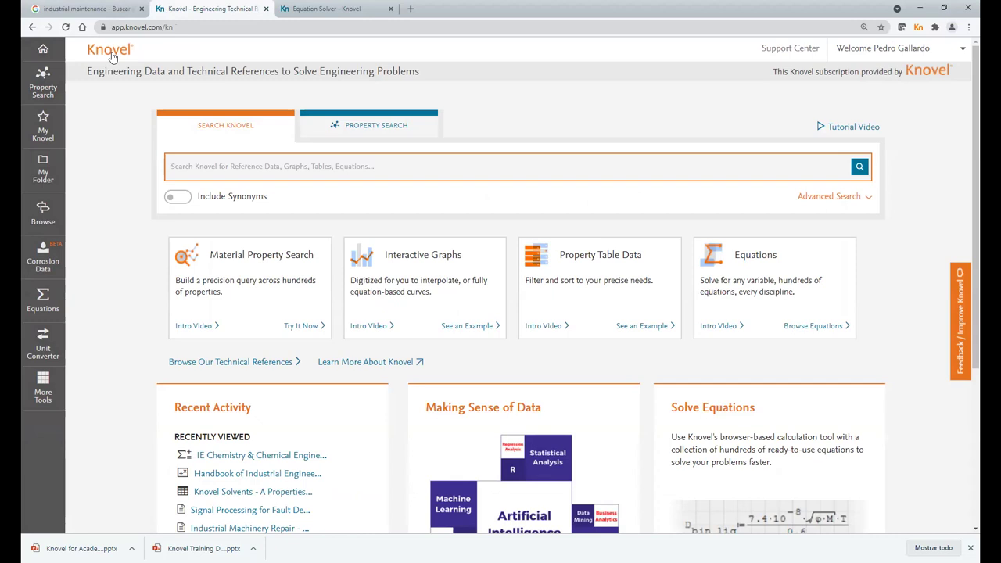
click(215, 165)
text(pumps)
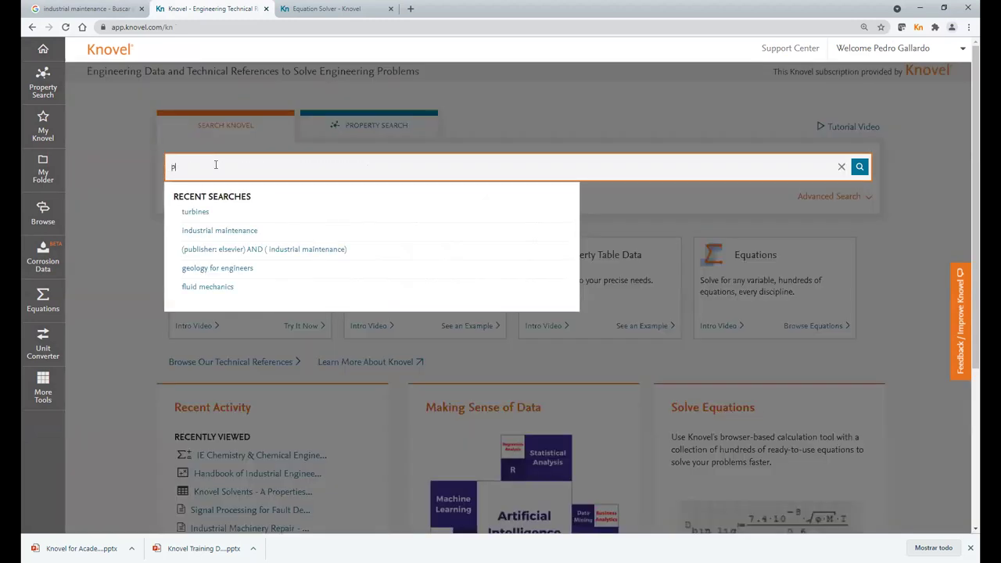
key(BackSpace)
key(BackSpace)
key(BackSpace)
key(BackSpace)
text(roject management)
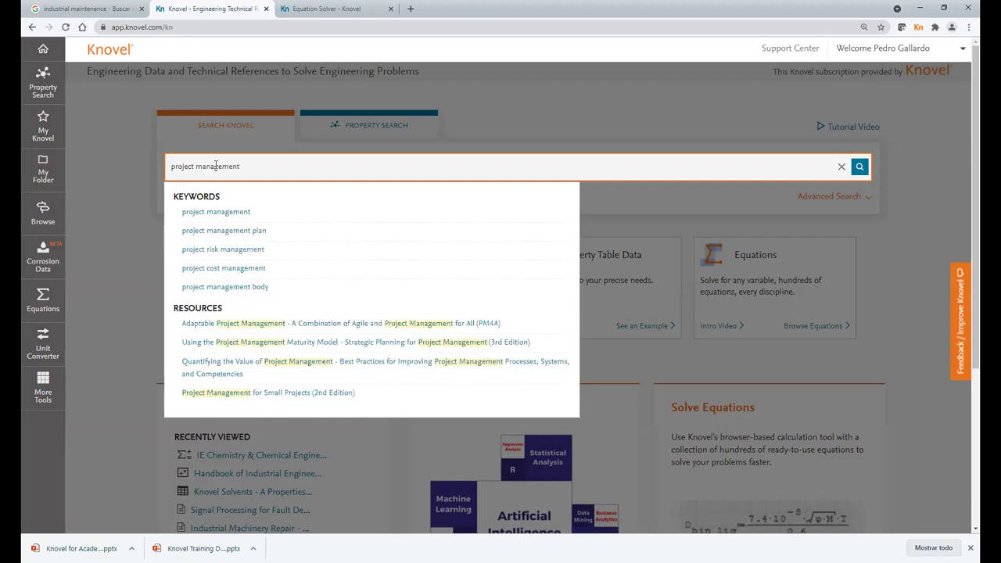
key(Return)
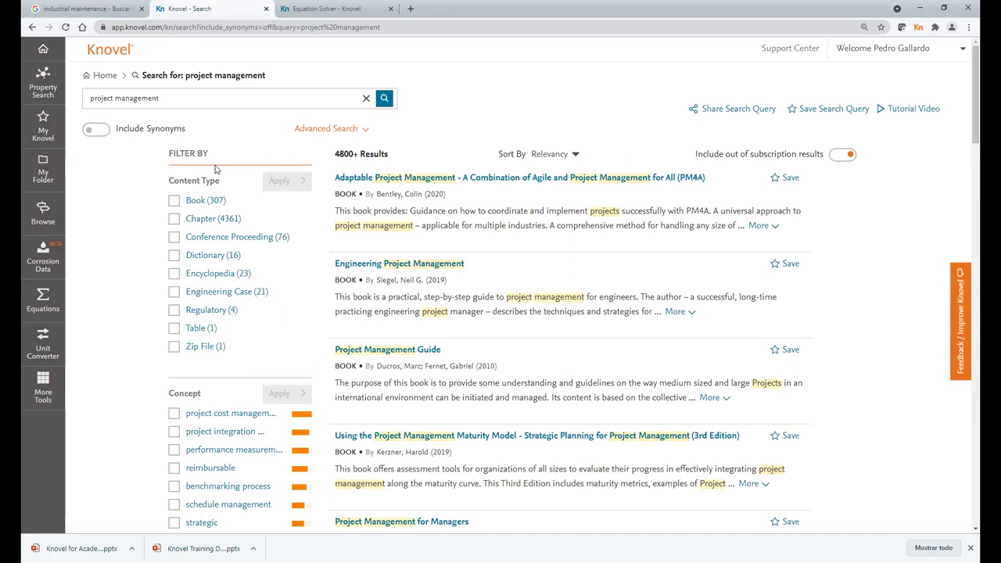
- Prefix the search query with 'engineering AND'
click(180, 99)
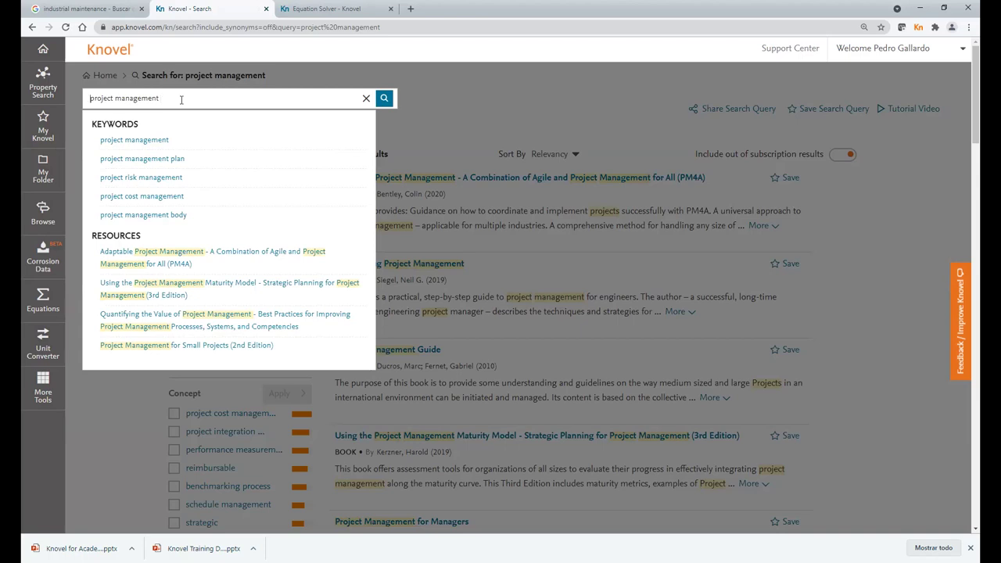
key(Home)
text(engineering )
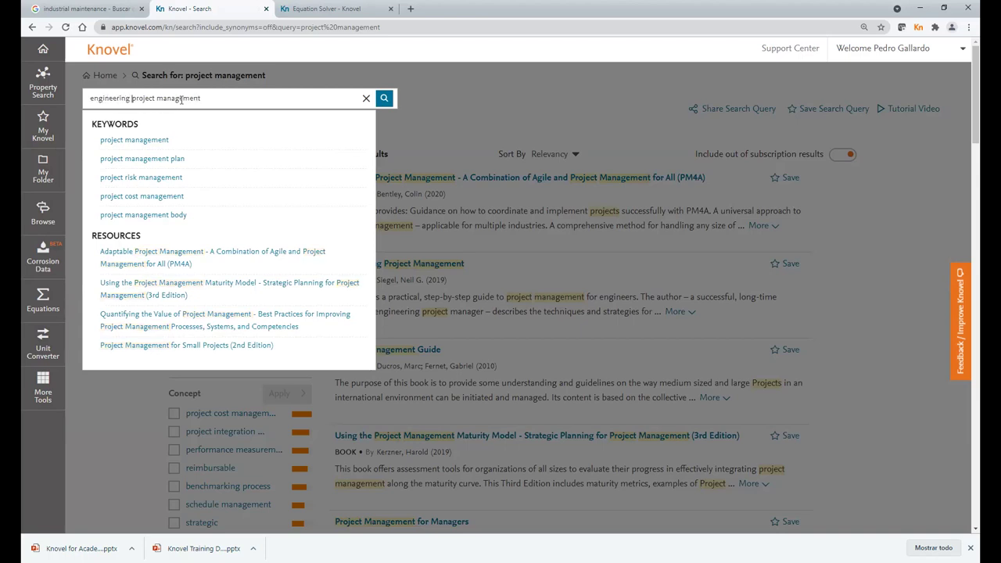
text(AND)
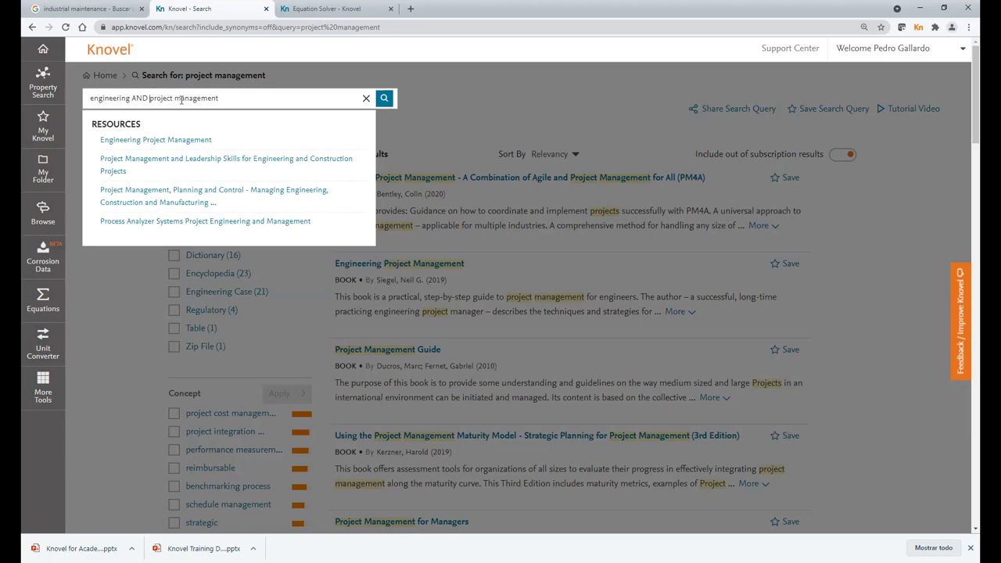
- Run the 'engineering AND project management' search and select AND in the query
key(Return)
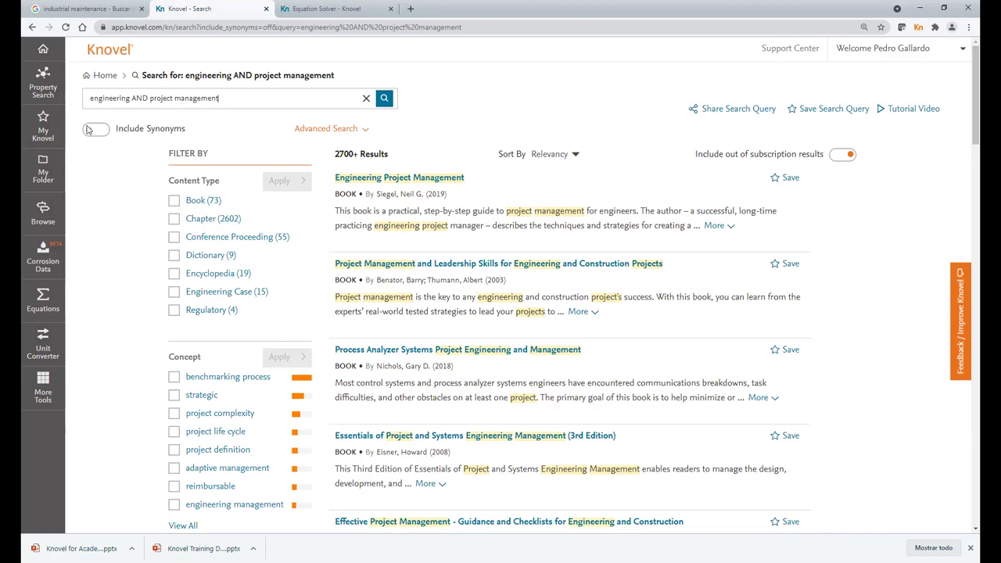
drag(149, 99, 131, 99)
- Replace AND with OR and rerun the search as 'engineering OR project management'
text(OR)
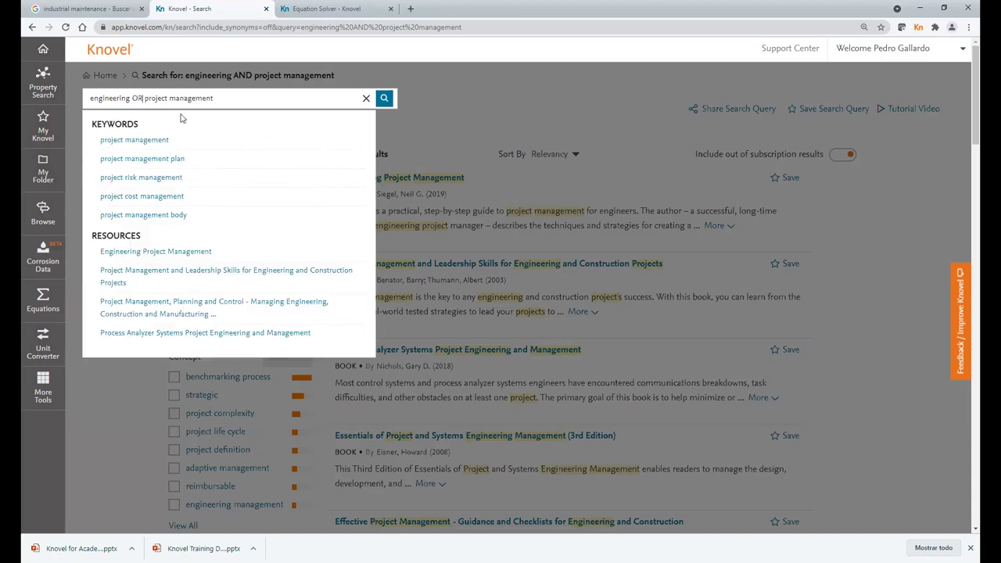
click(251, 98)
click(388, 102)
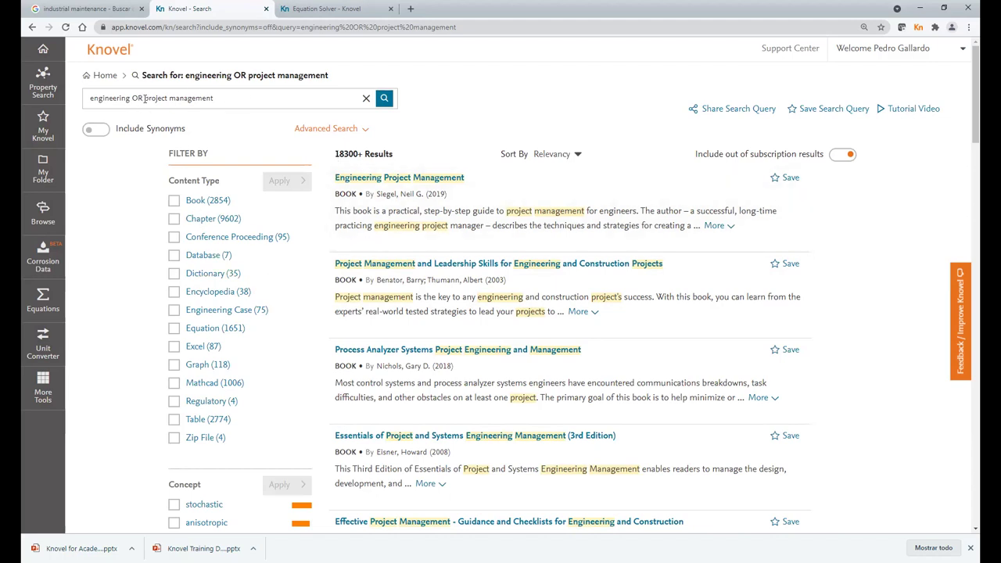
drag(145, 99, 90, 98)
- Rewrite the query as 'Project management NOT engineering', run it, then clear the box
key(BackSpace)
key(Delete)
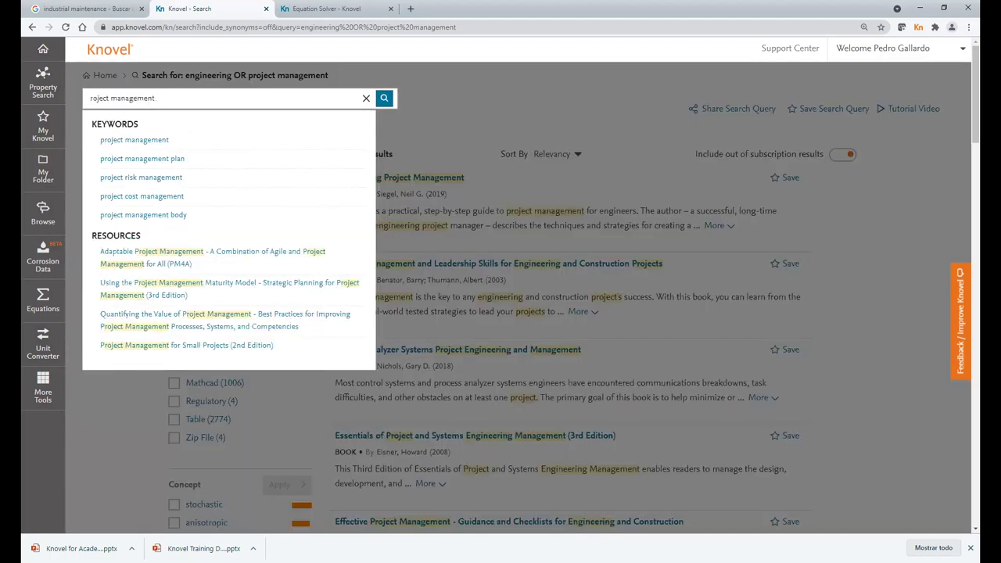
text(P)
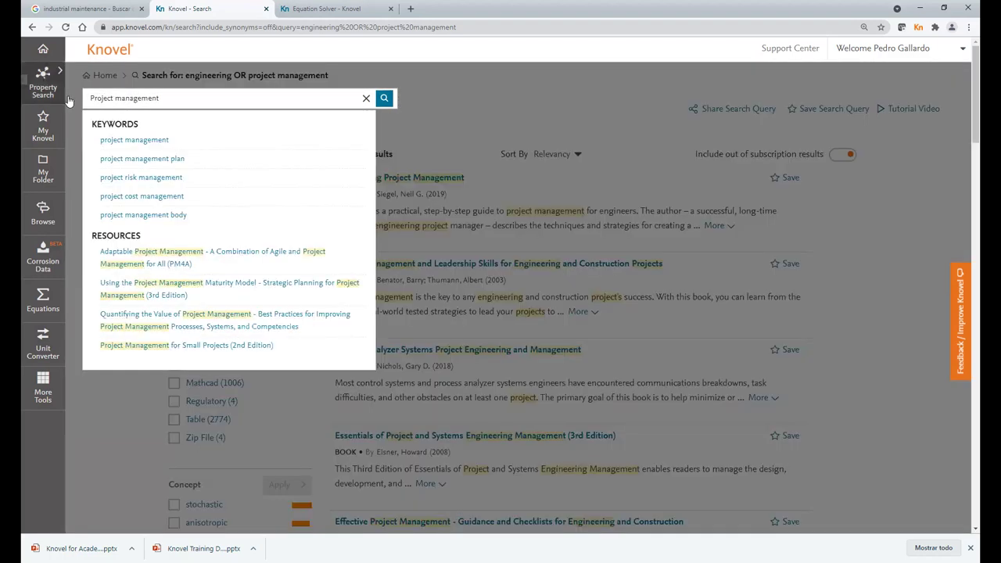
text( s)
key(BackSpace)
key(BackSpace)
text(NOT engineering)
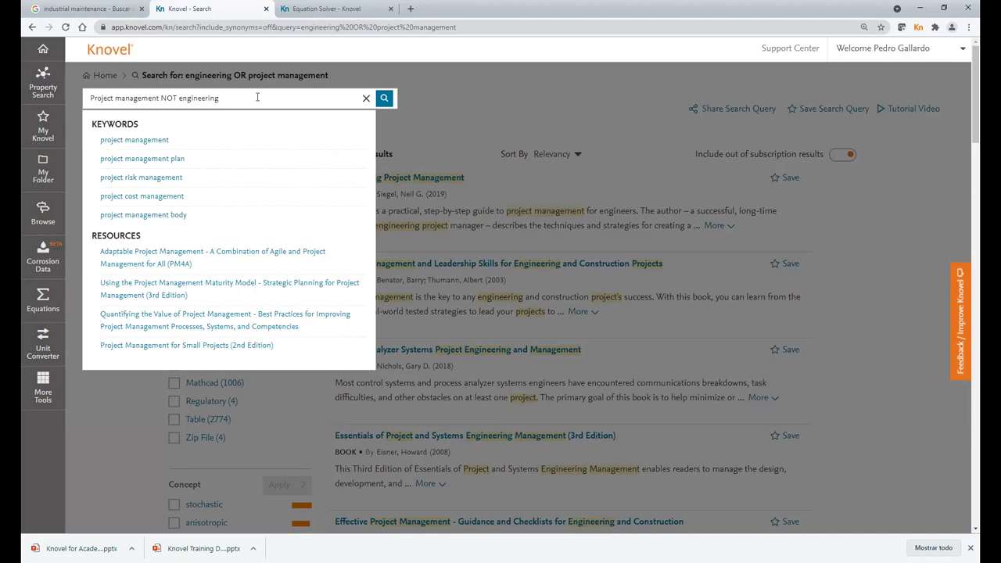
key(Return)
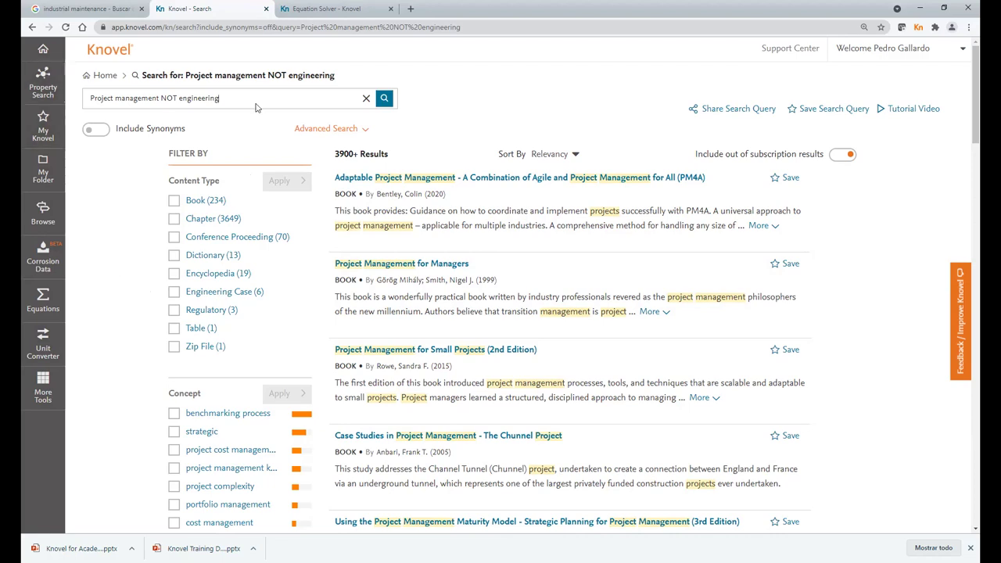
click(365, 99)
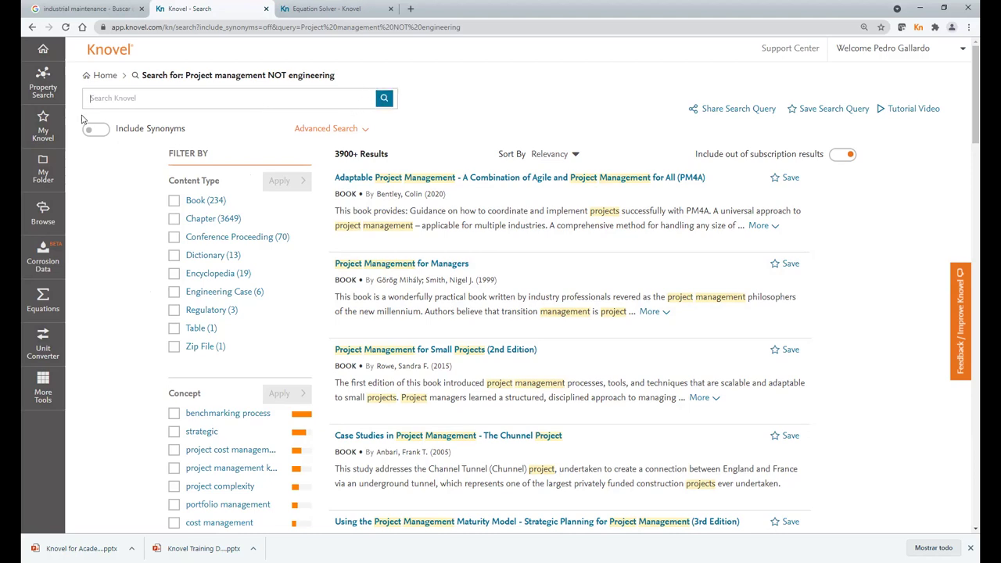
- Search the quoted phrase "six sigma project management", fixing the typo, to get 7 chapters
click(102, 97)
text(1)
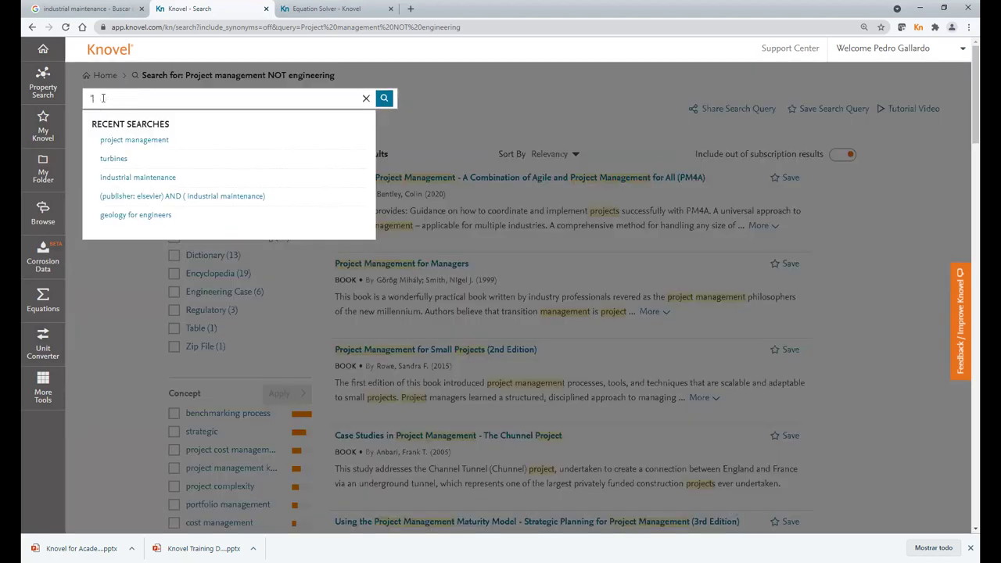
text(six sig)
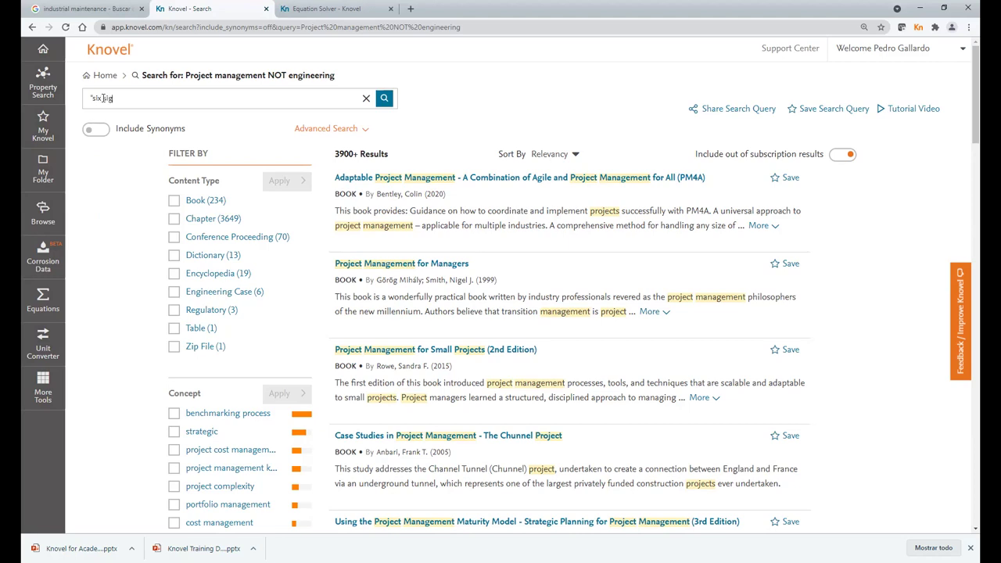
text(ma proje)
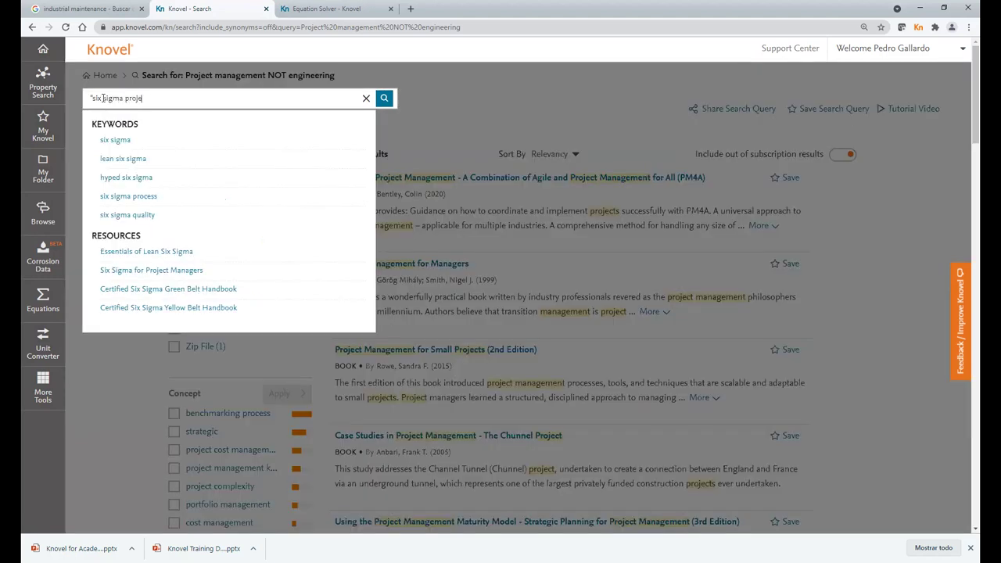
text(ct managa)
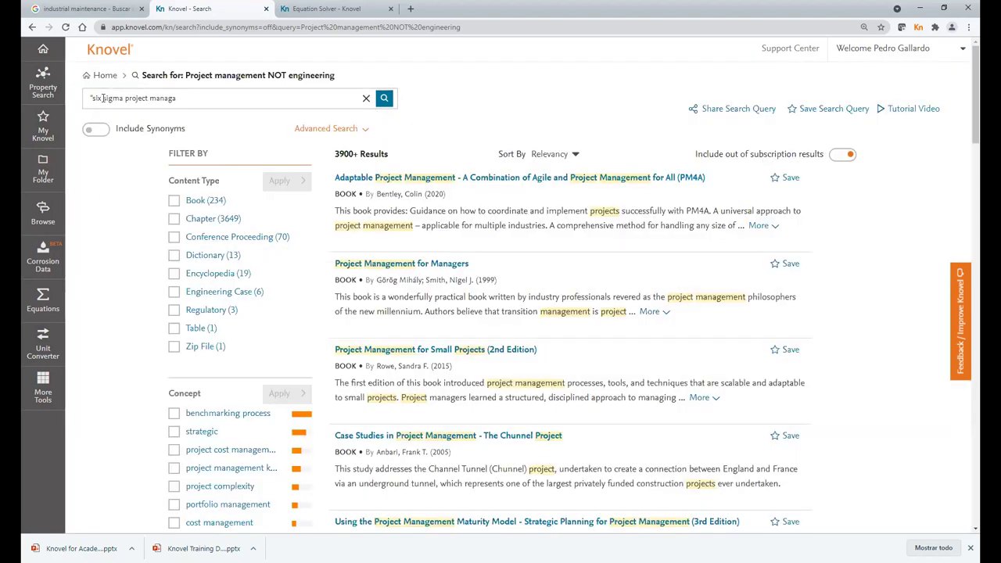
key(BackSpace)
text(ement")
click(385, 99)
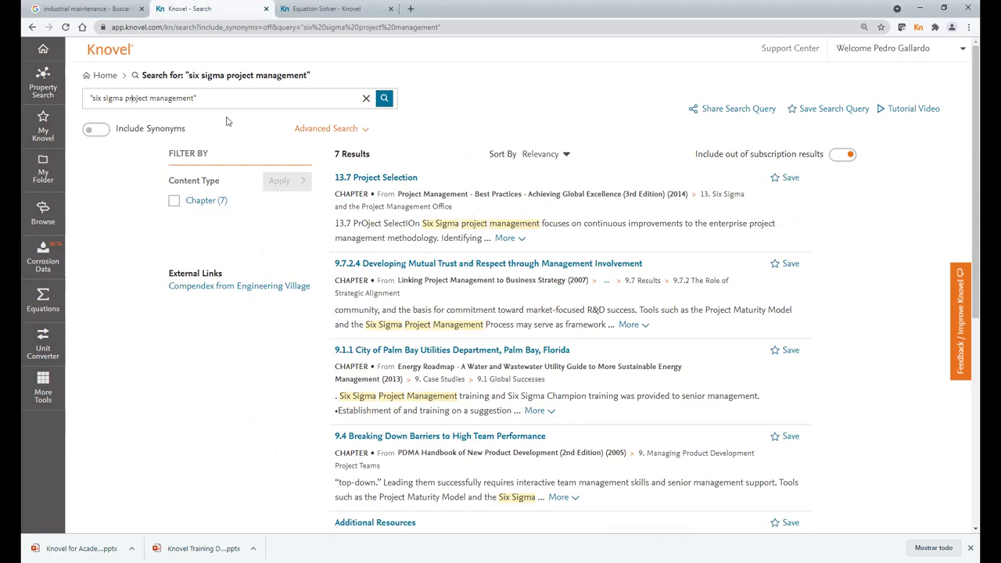
text(o)
click(384, 100)
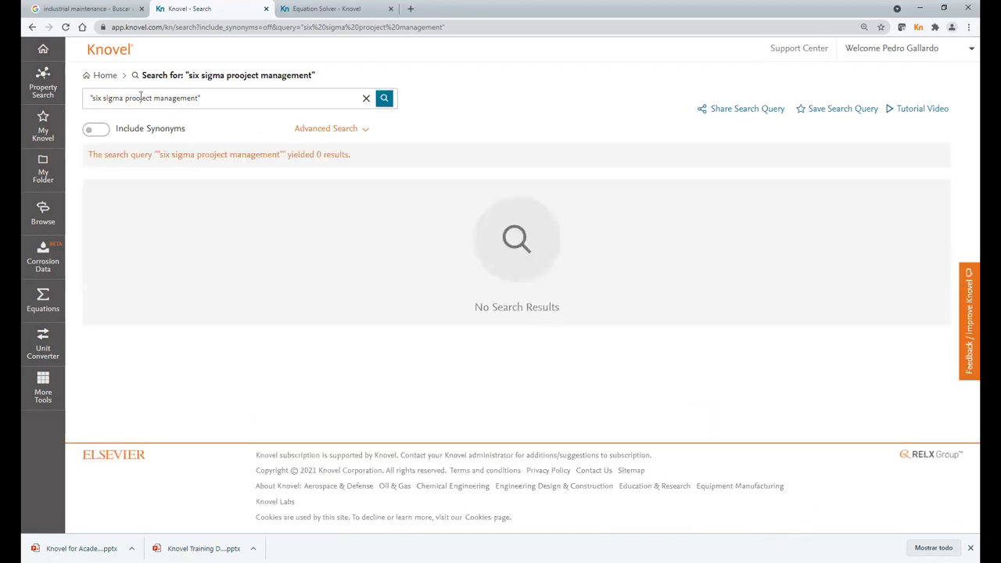
key(BackSpace)
key(Return)
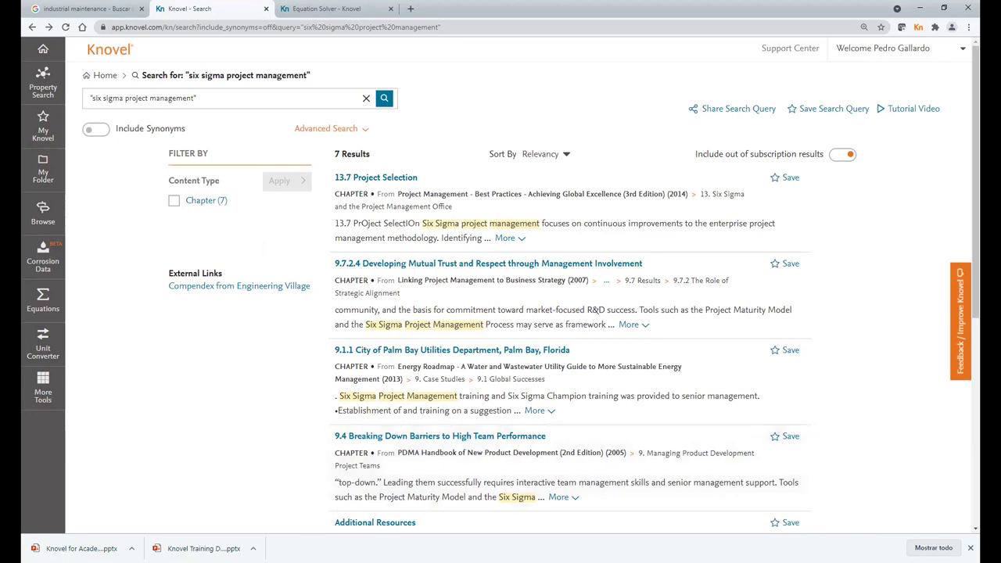
mouse_move(51, 133)
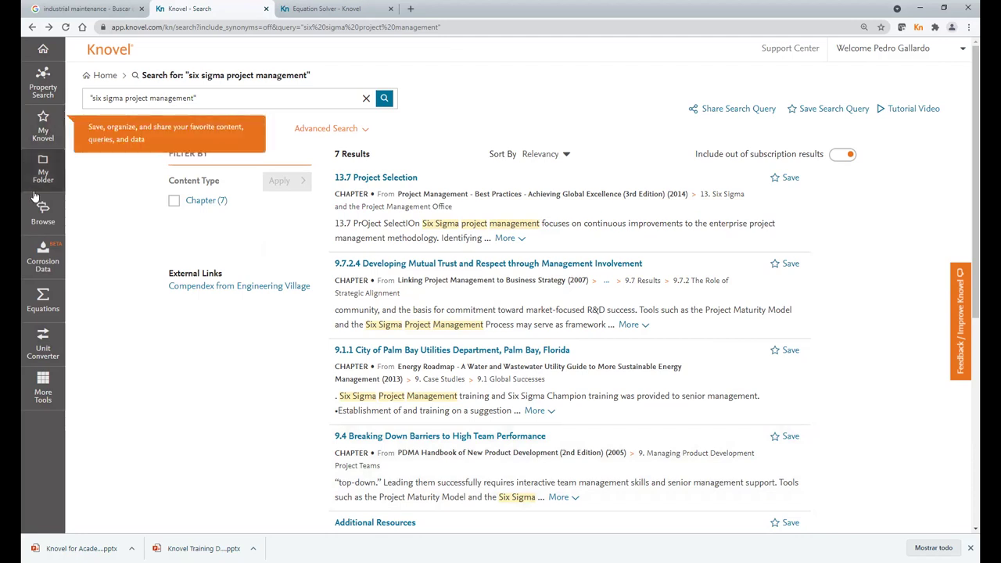
- Open the UCR Demo folder under My Folders, showing Use Data and 21.1.2 Protection
click(44, 132)
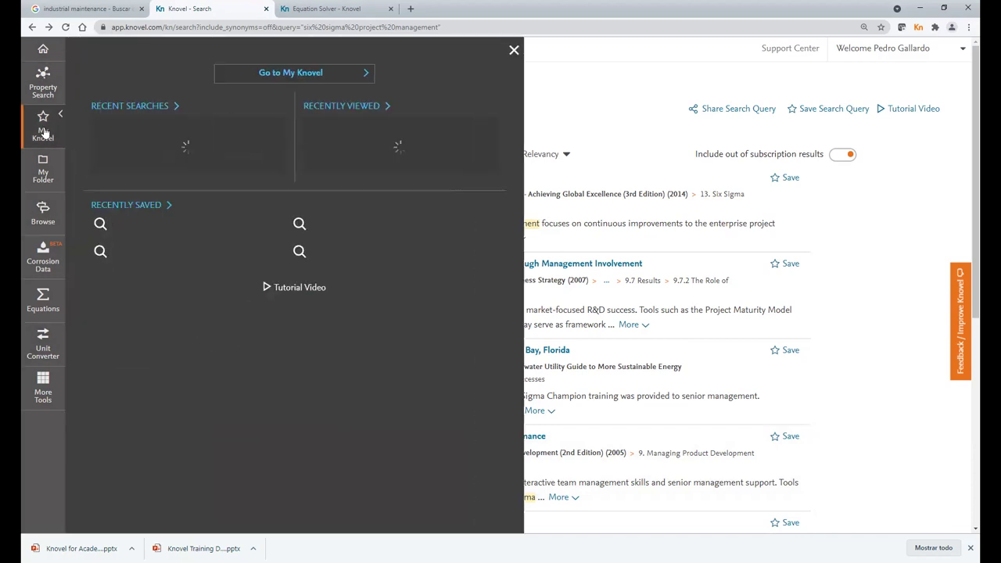
click(291, 72)
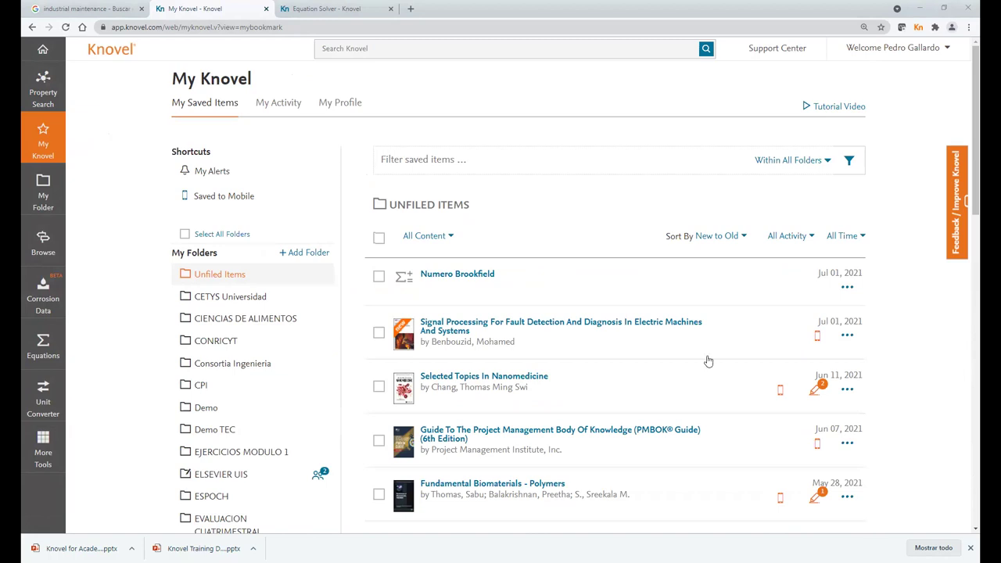
scroll(258, 340, down, 2)
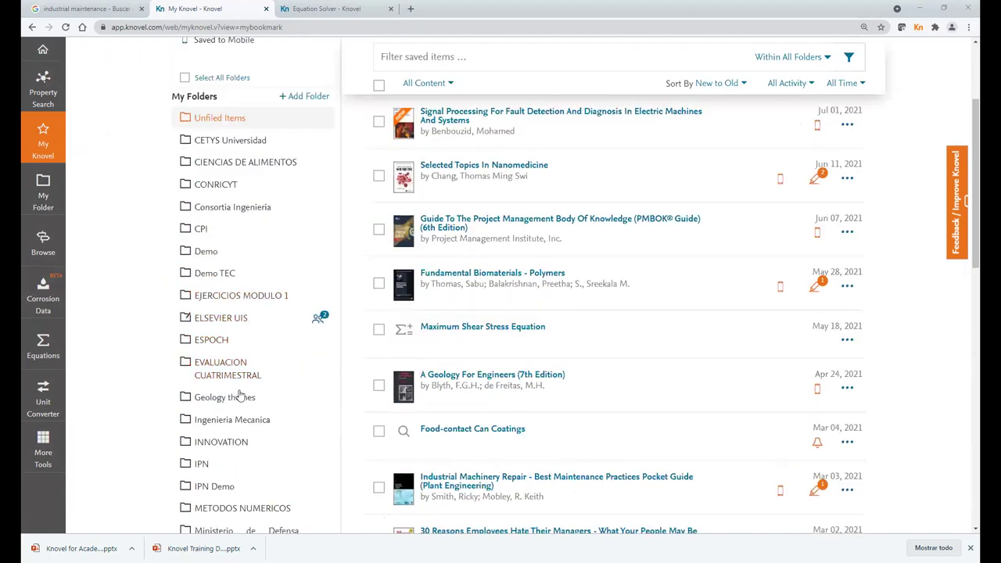
scroll(223, 381, down, 1)
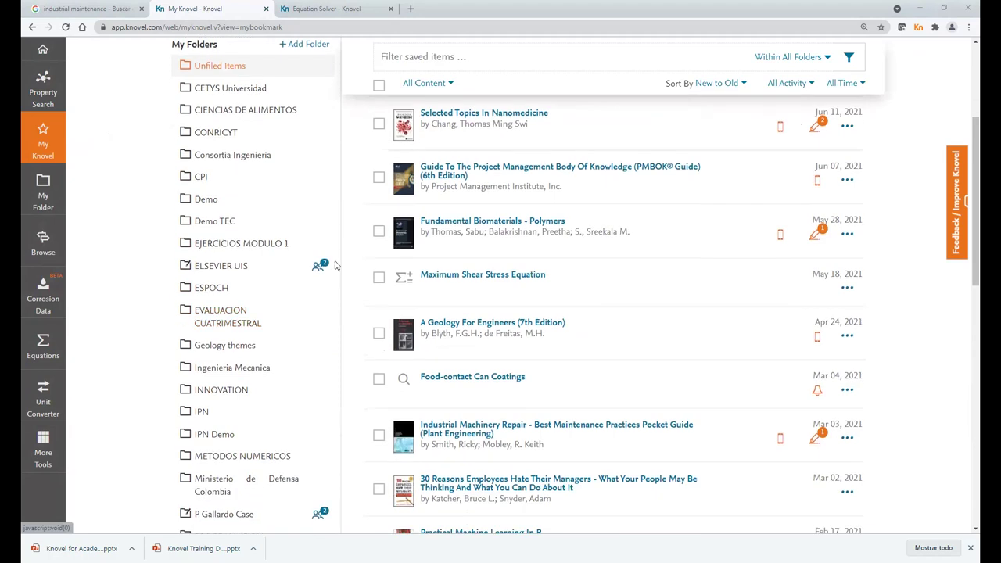
scroll(318, 290, down, 2)
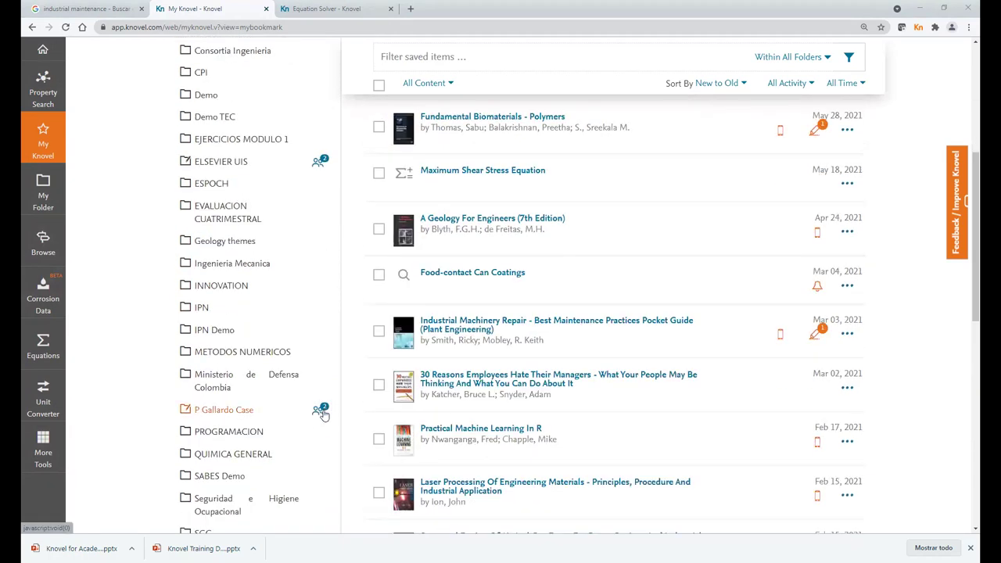
scroll(306, 411, down, 8)
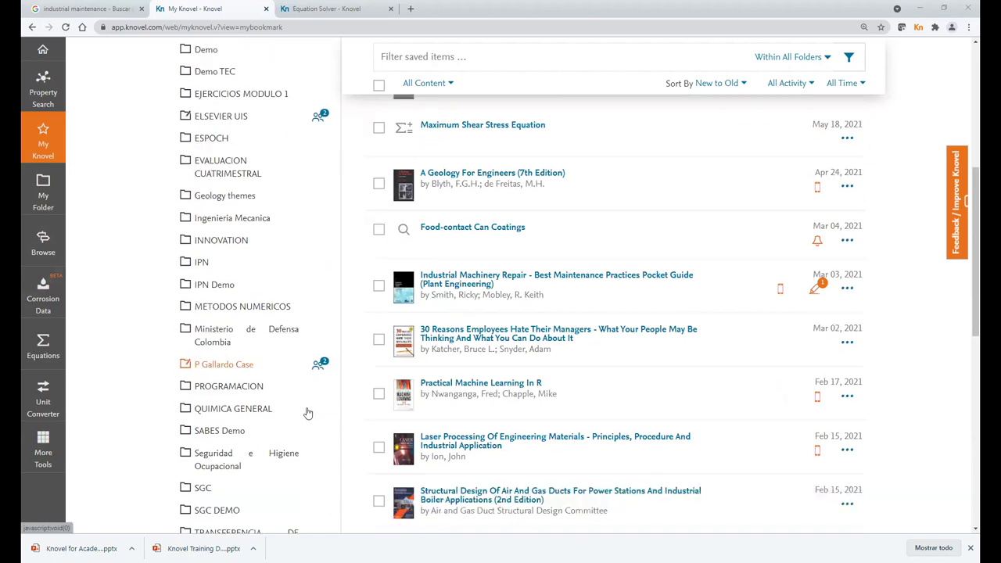
scroll(309, 447, down, 3)
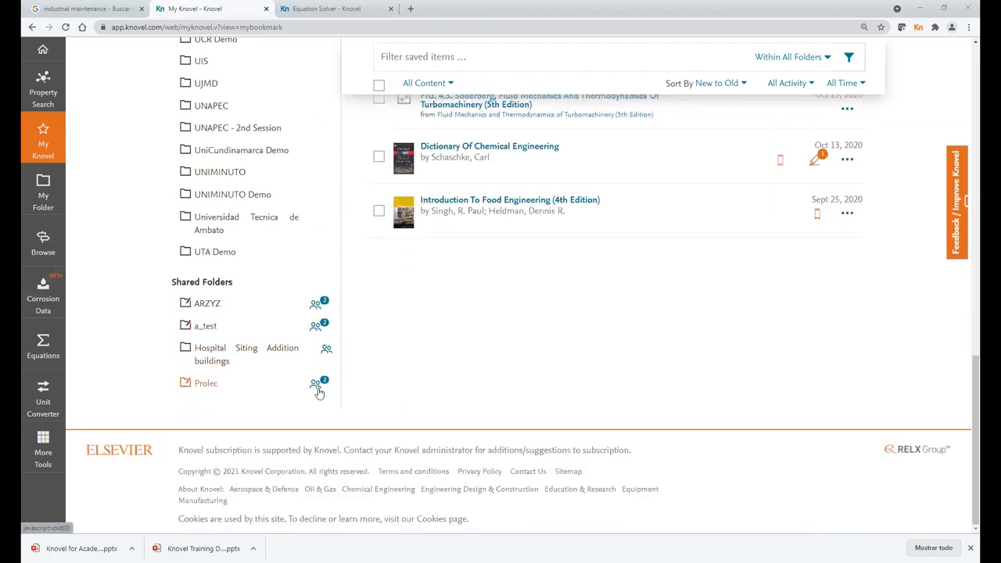
scroll(340, 439, up, 10)
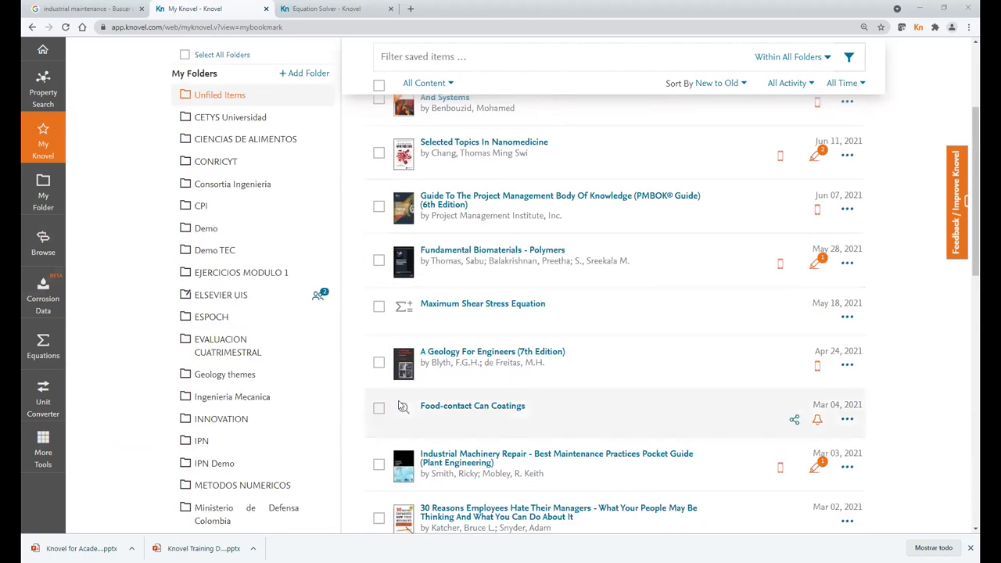
scroll(265, 418, down, 1)
scroll(265, 418, down, 10)
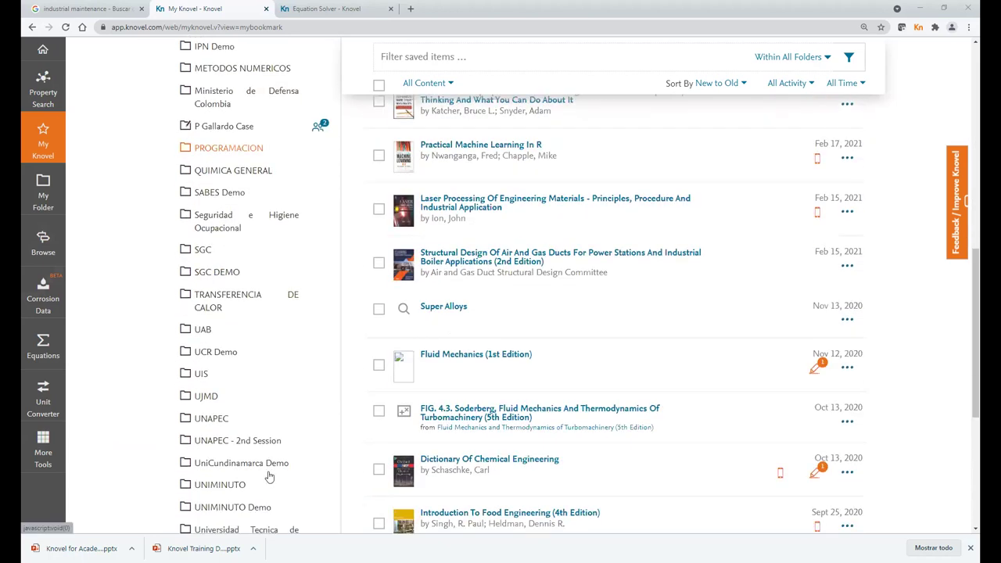
click(216, 353)
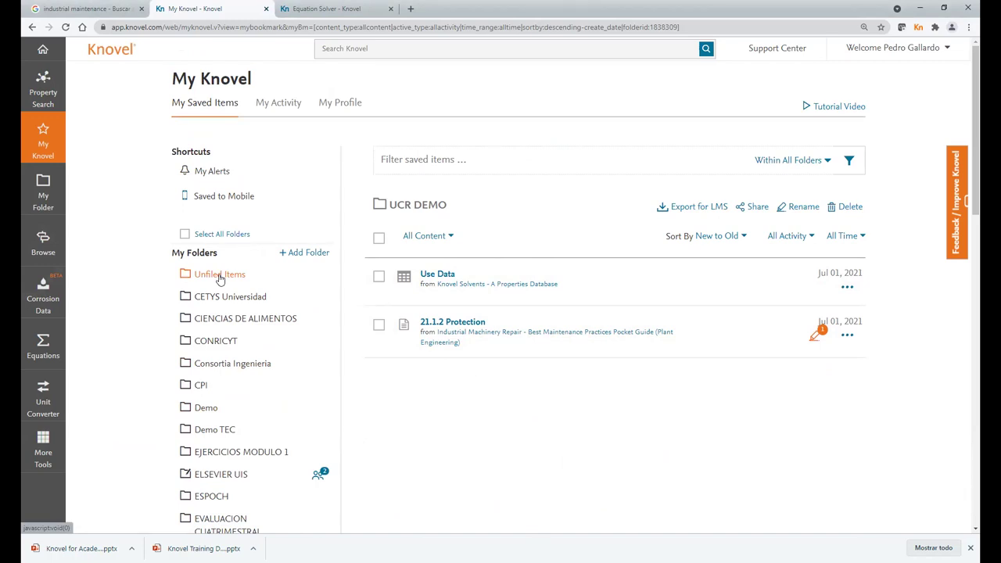
- Select Numero Brookfield under Unfiled Items and move it into the UCR Demo folder
click(221, 280)
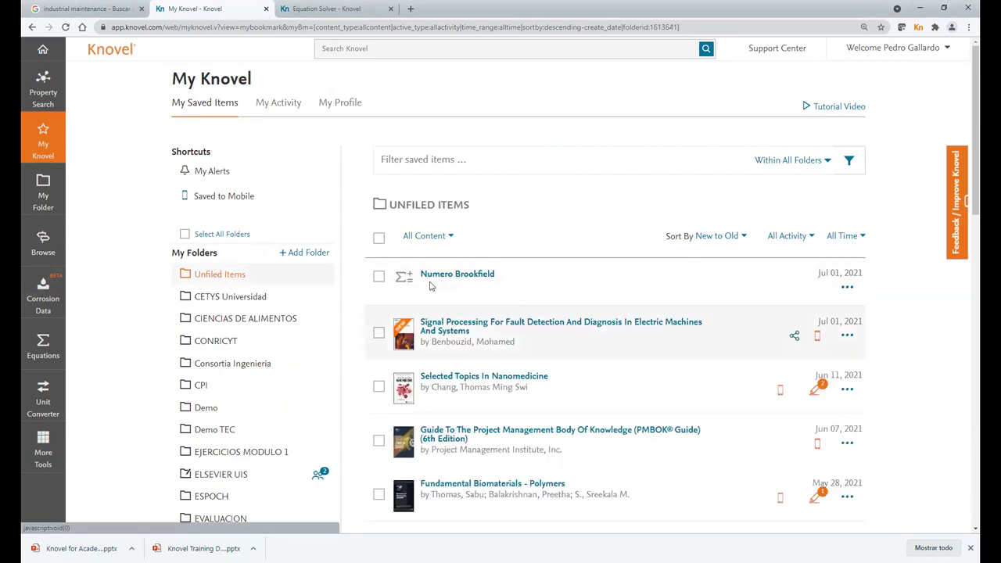
click(378, 277)
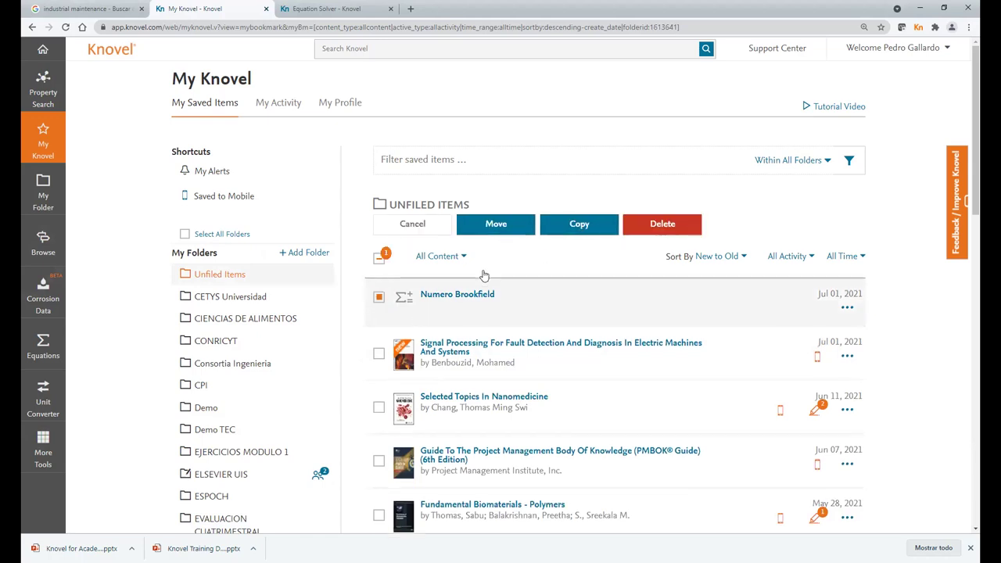
click(379, 297)
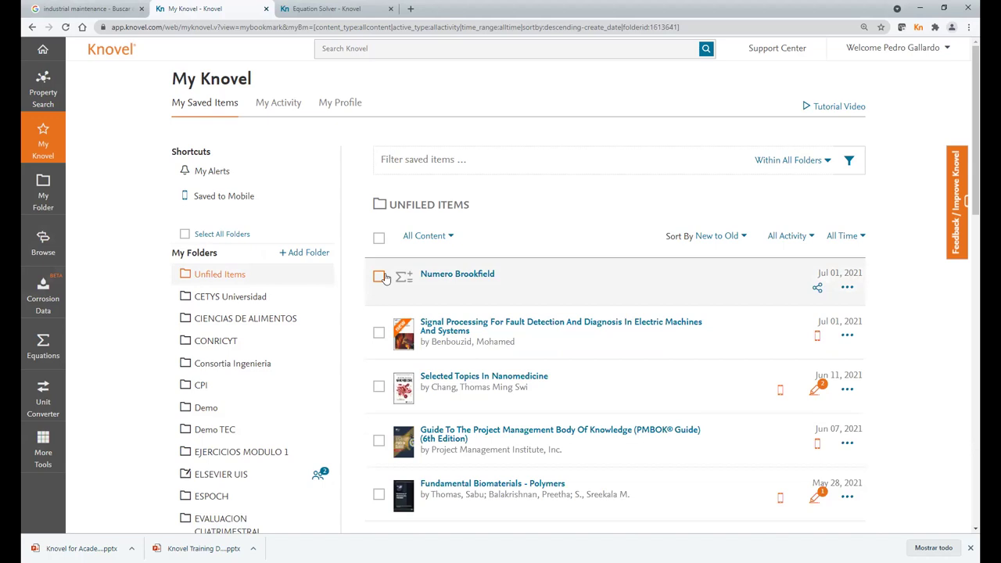
click(379, 278)
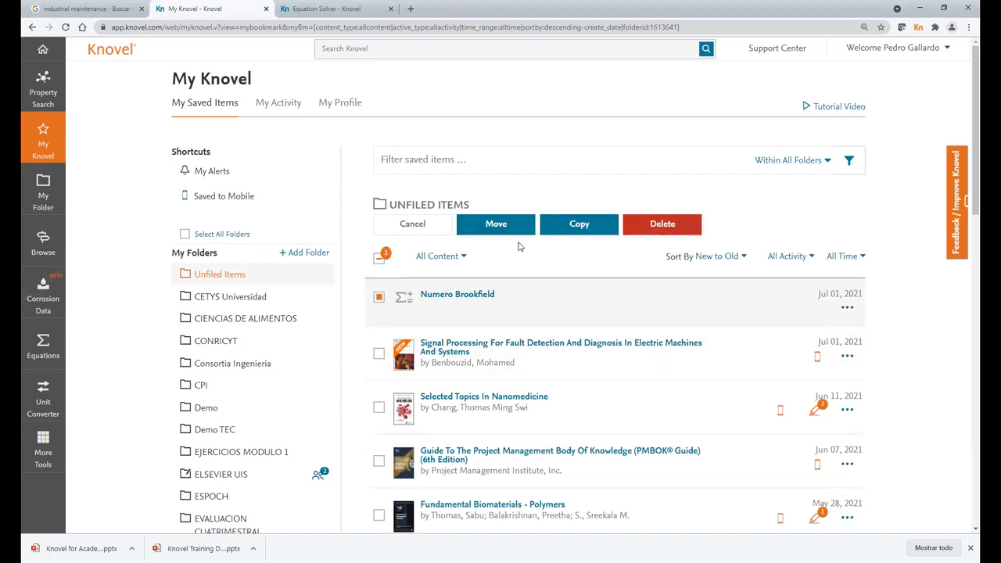
click(497, 226)
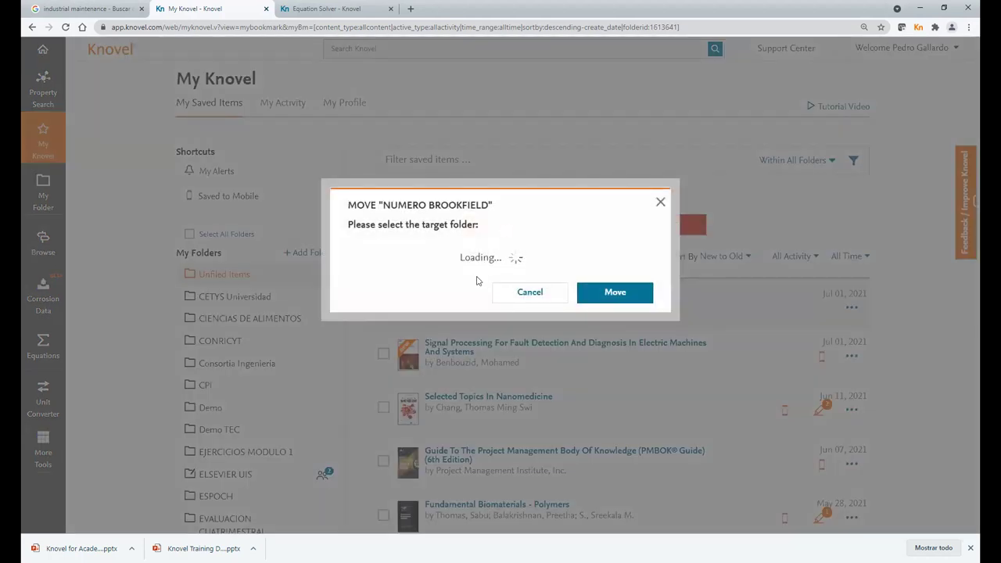
scroll(479, 298, down, 10)
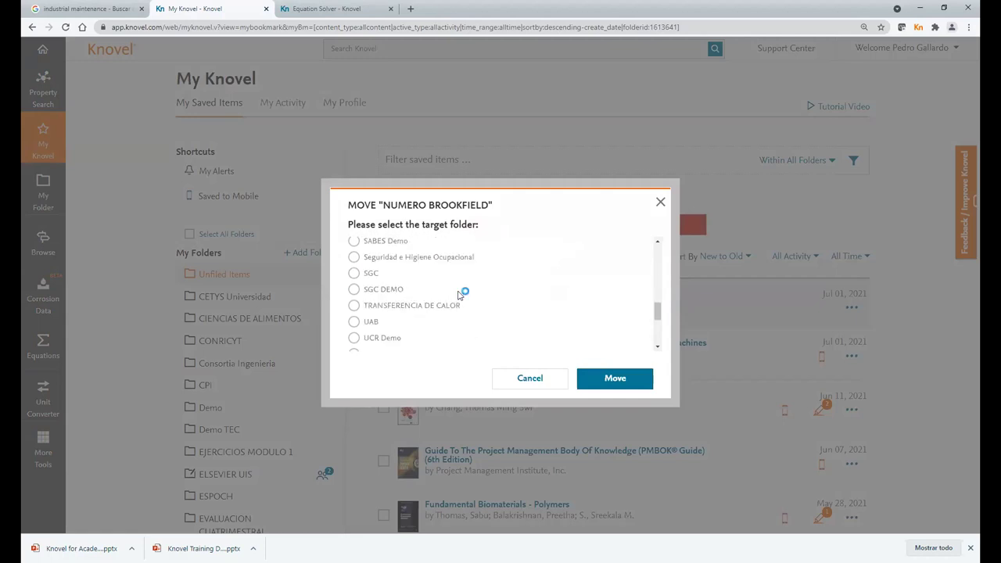
scroll(384, 289, up, 1)
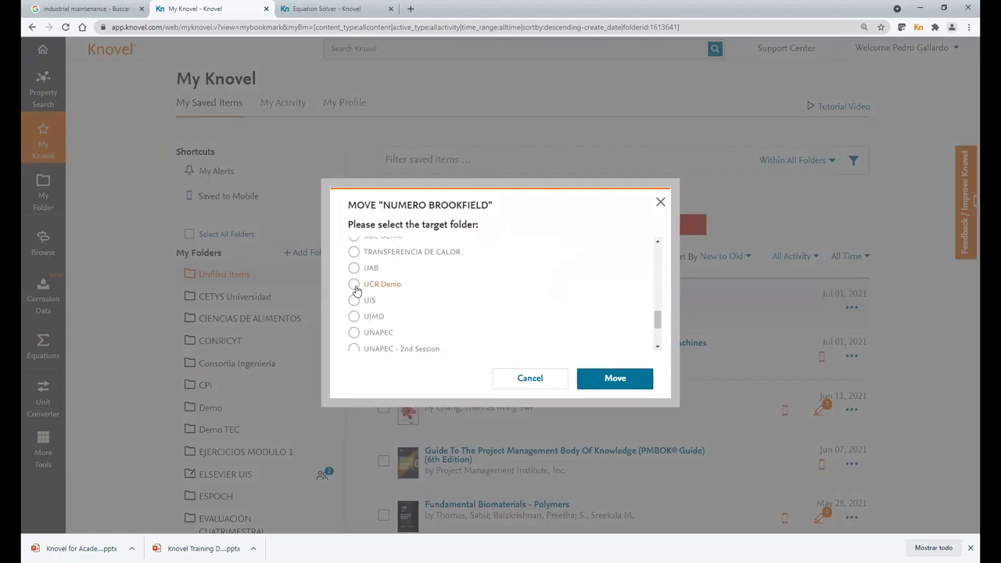
click(356, 286)
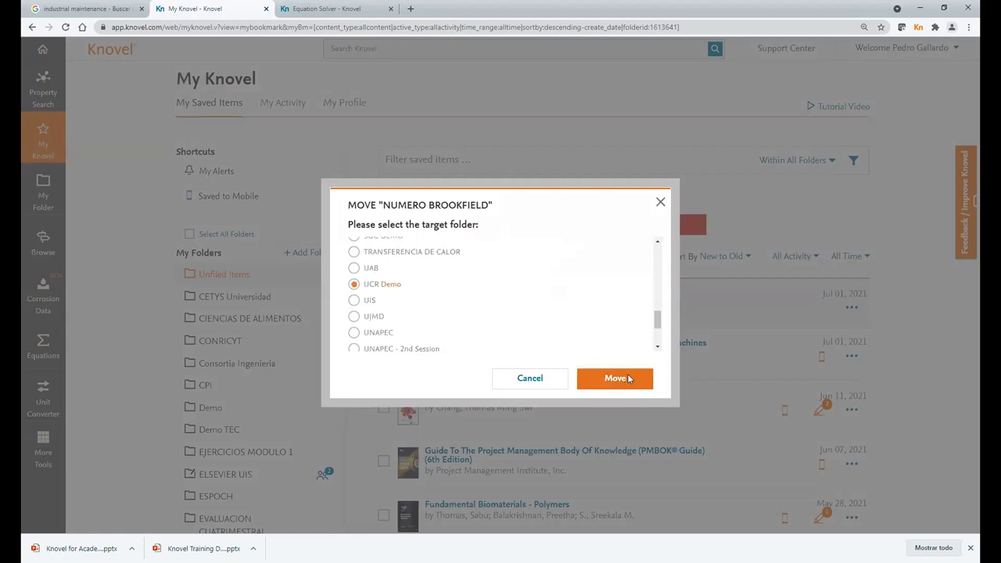
click(628, 376)
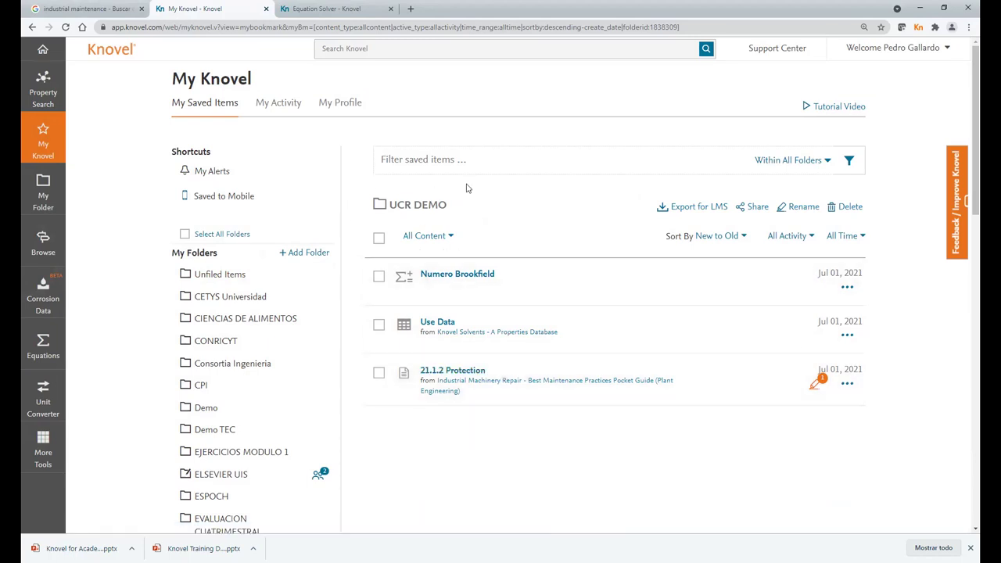
drag(445, 204, 420, 204)
click(525, 208)
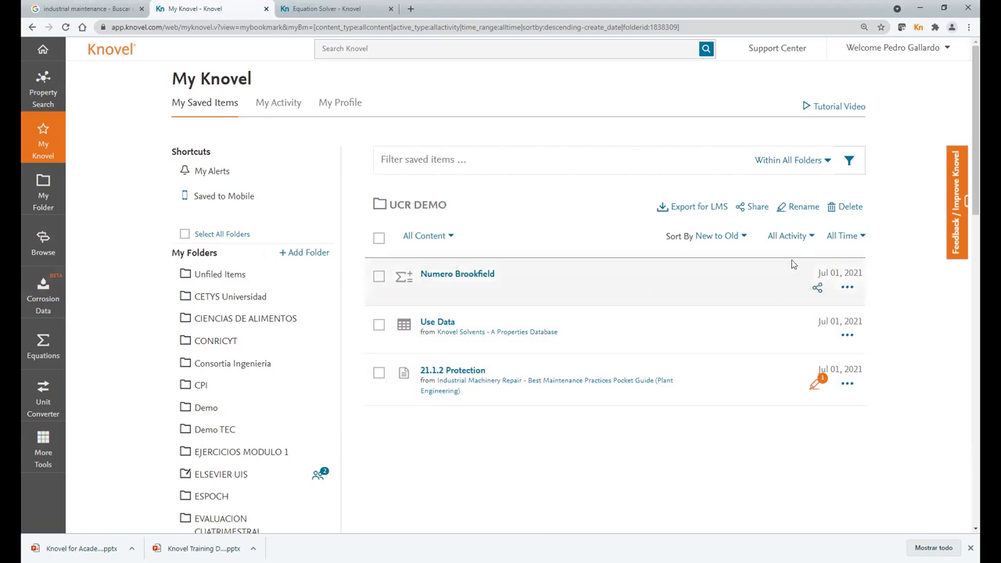
- Share the UCR Demo folder with a recipient e-mail address at Read Only access
click(757, 208)
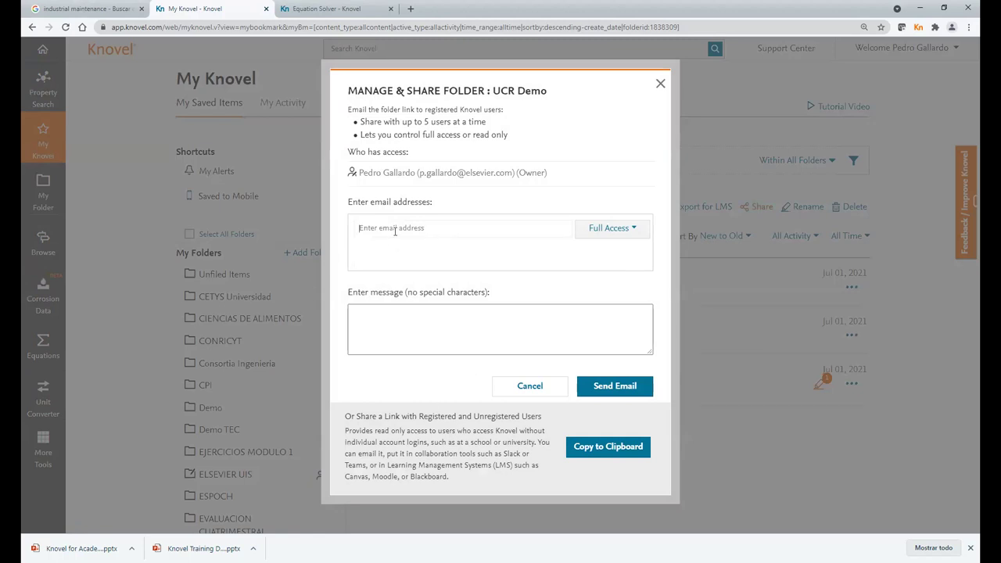
key(ctrl+v)
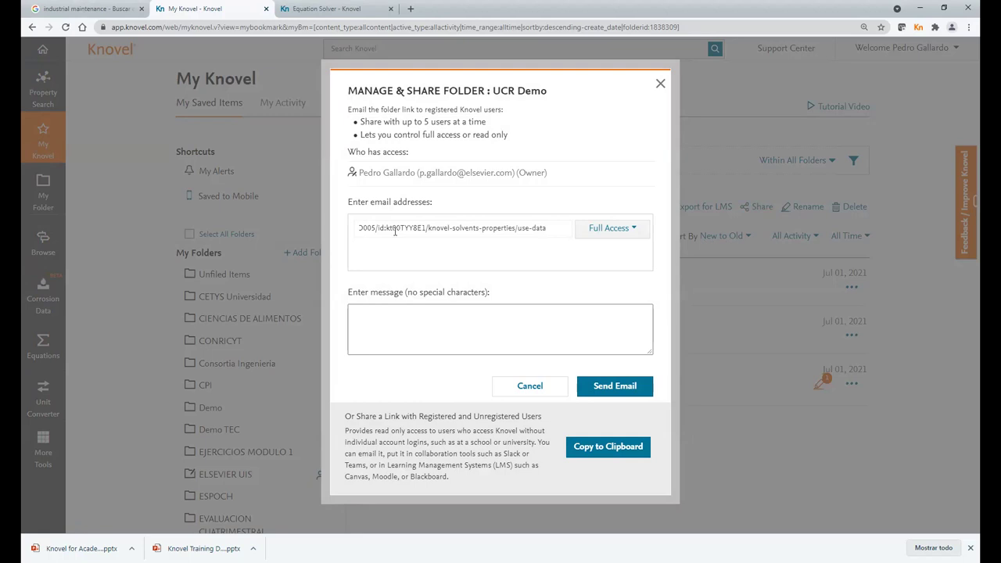
key(ctrl+z)
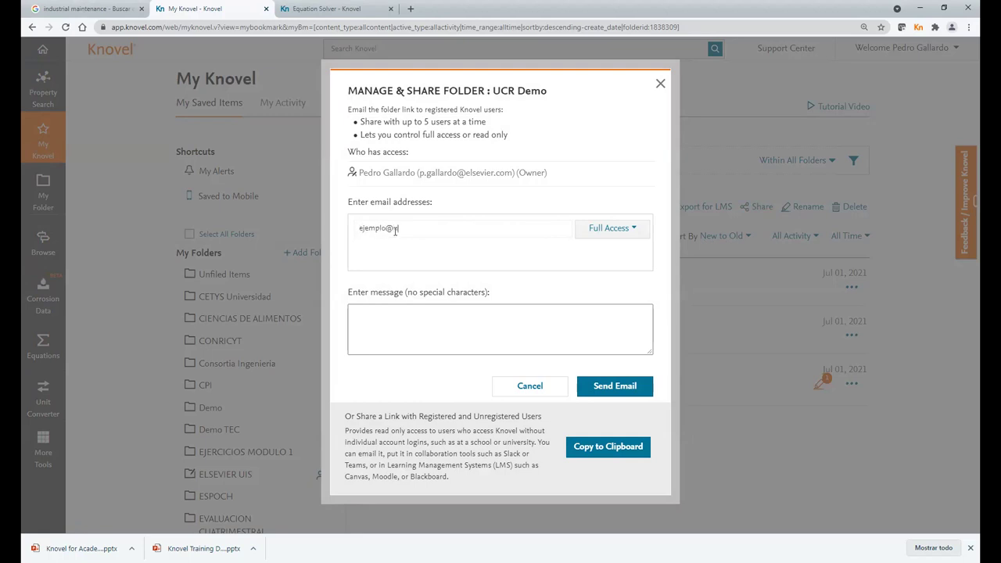
click(626, 232)
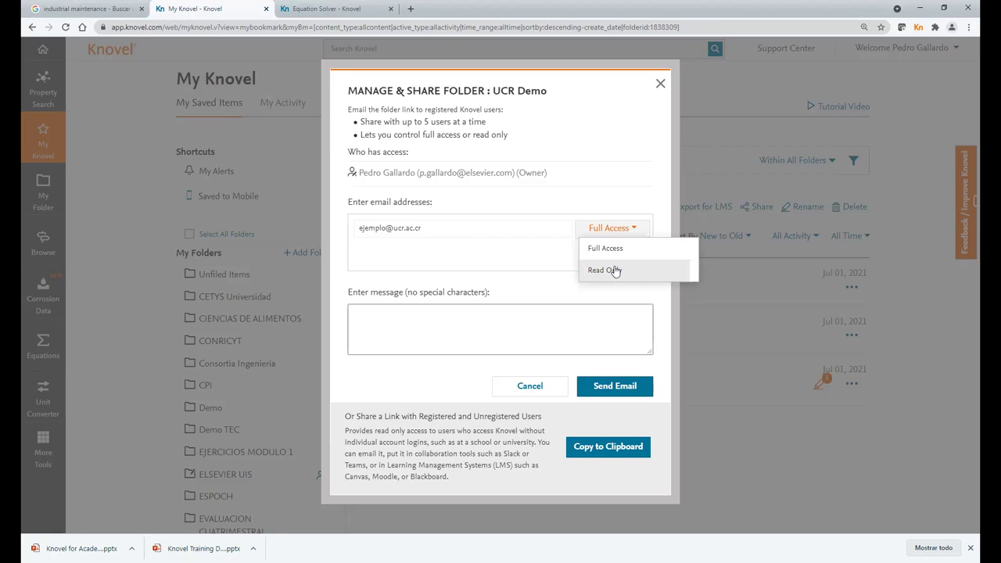
click(615, 270)
- Write the share message 'Informacion para Ingenieria industrial'
click(435, 316)
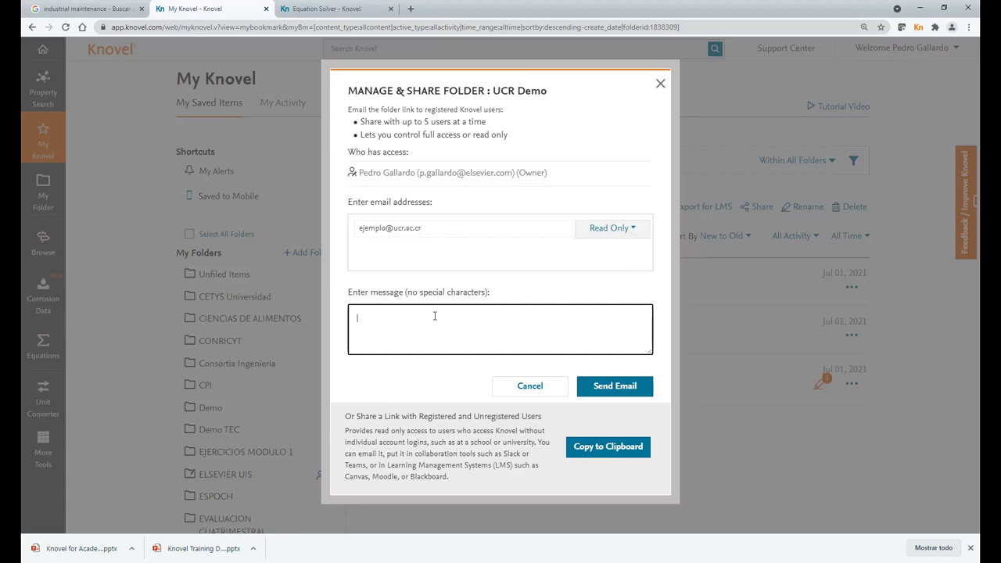
text(Infroma)
key(BackSpace)
key(BackSpace)
key(BackSpace)
key(BackSpace)
text(ormacion para Ingenieria industrial)
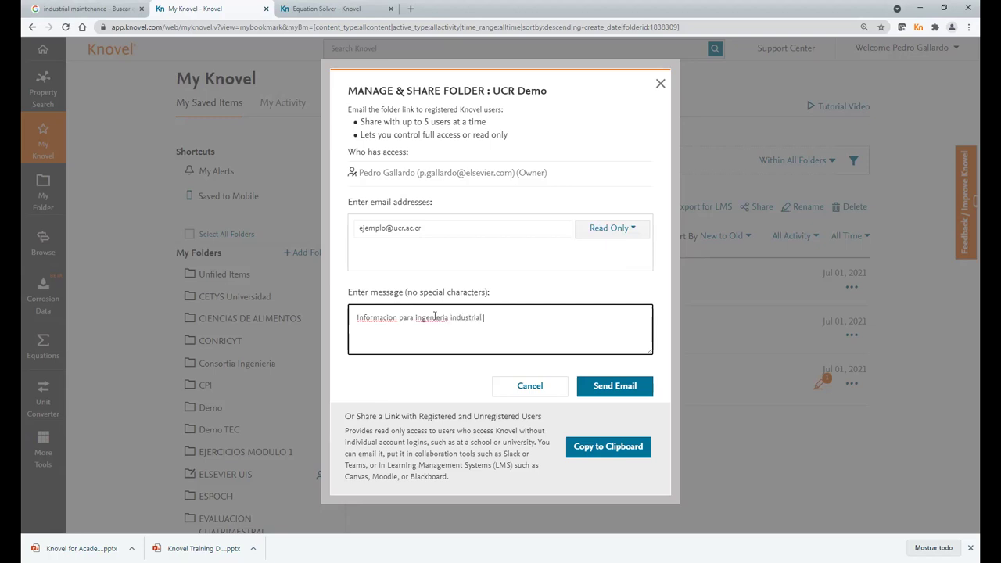
drag(407, 293, 489, 293)
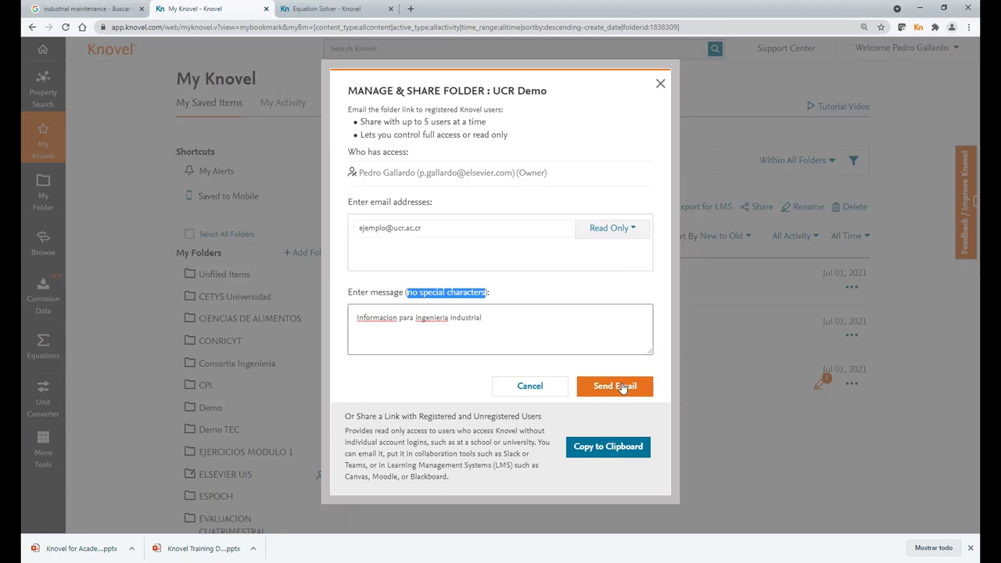
- Confirm the first recipient and add a second recipient e-mail address, also Read Only
click(446, 227)
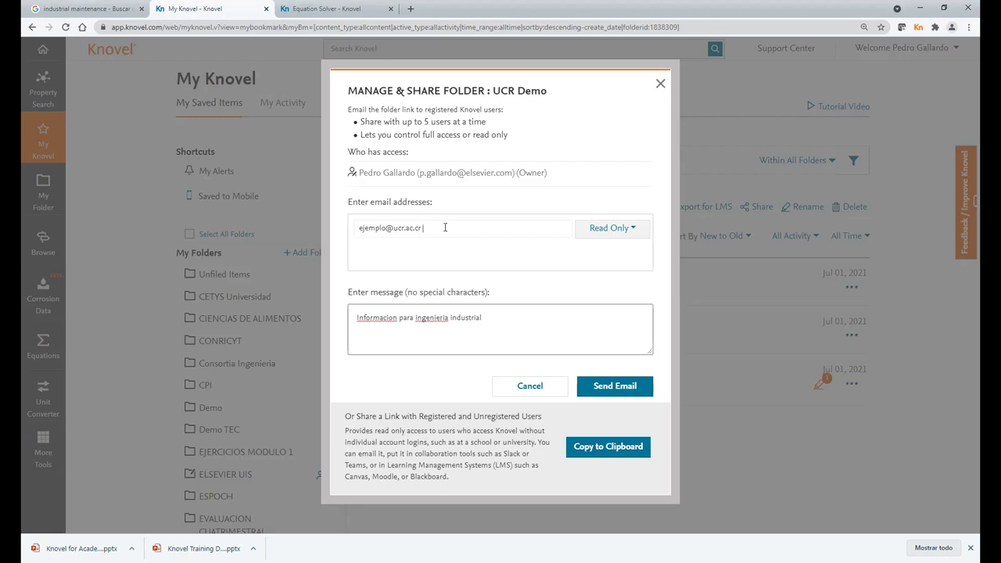
click(506, 259)
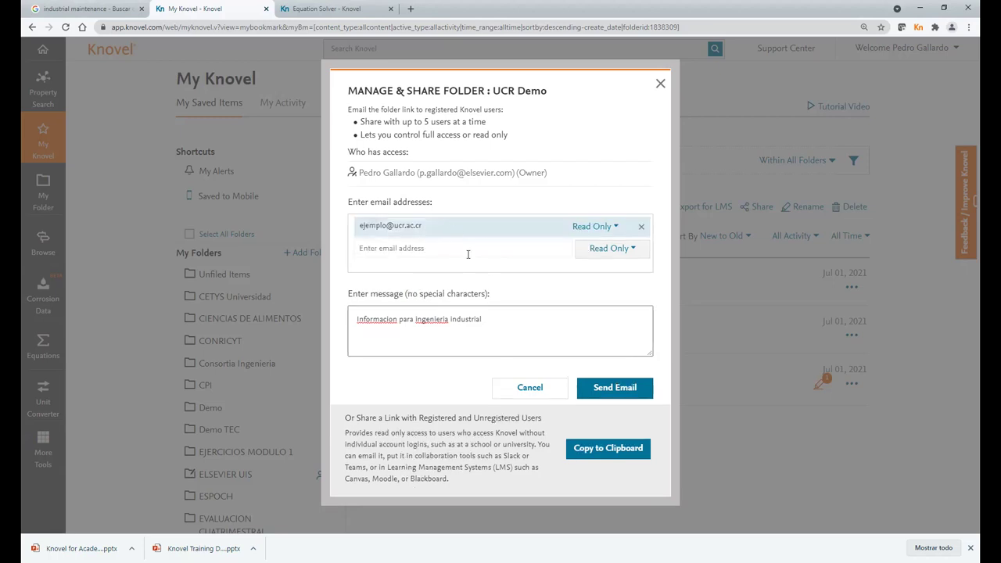
click(486, 269)
click(433, 252)
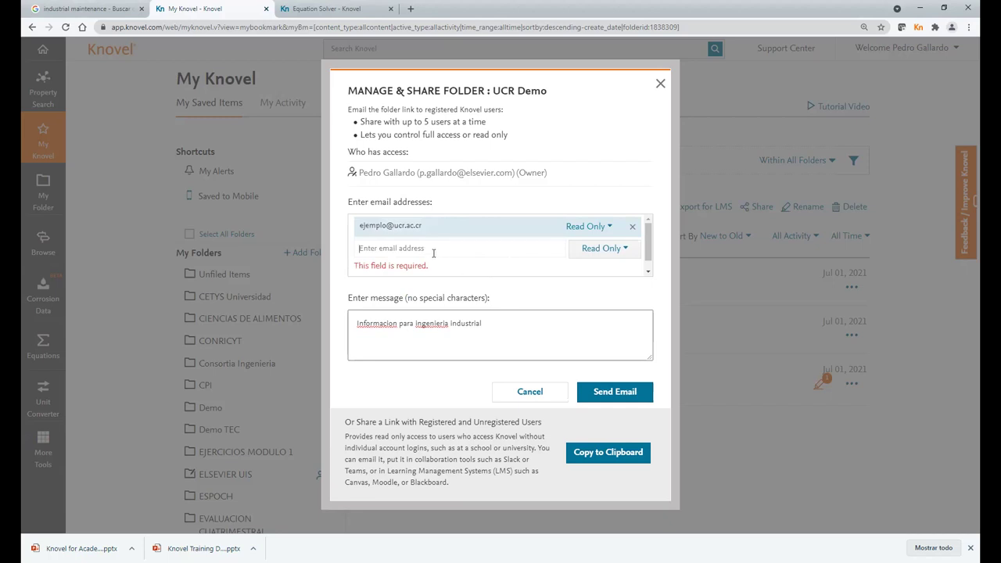
key(Return)
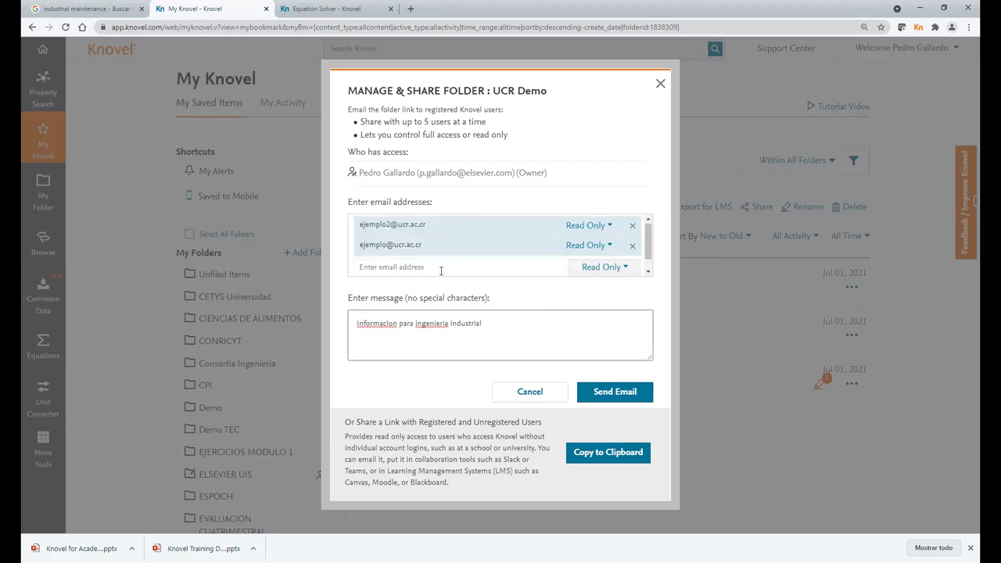
drag(395, 122, 486, 122)
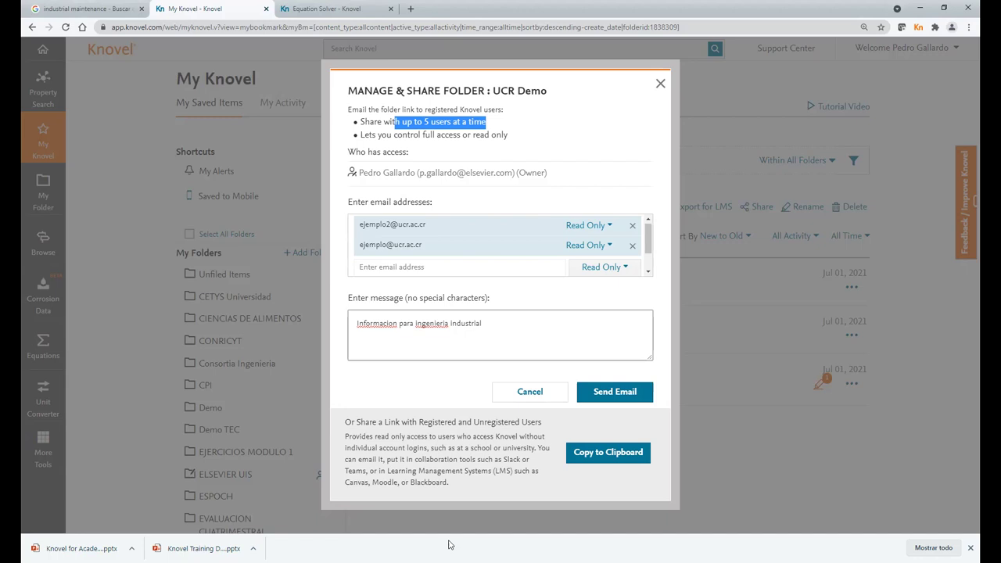
- Copy the UCR Demo share link with Copy to Clipboard, closing the Manage & Share Folder dialog
click(611, 451)
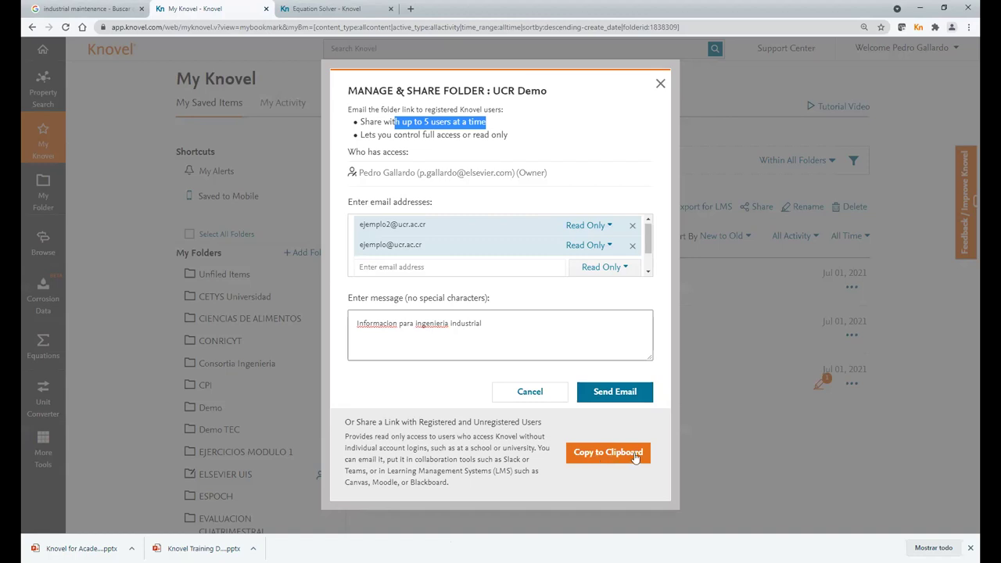
click(618, 458)
click(600, 456)
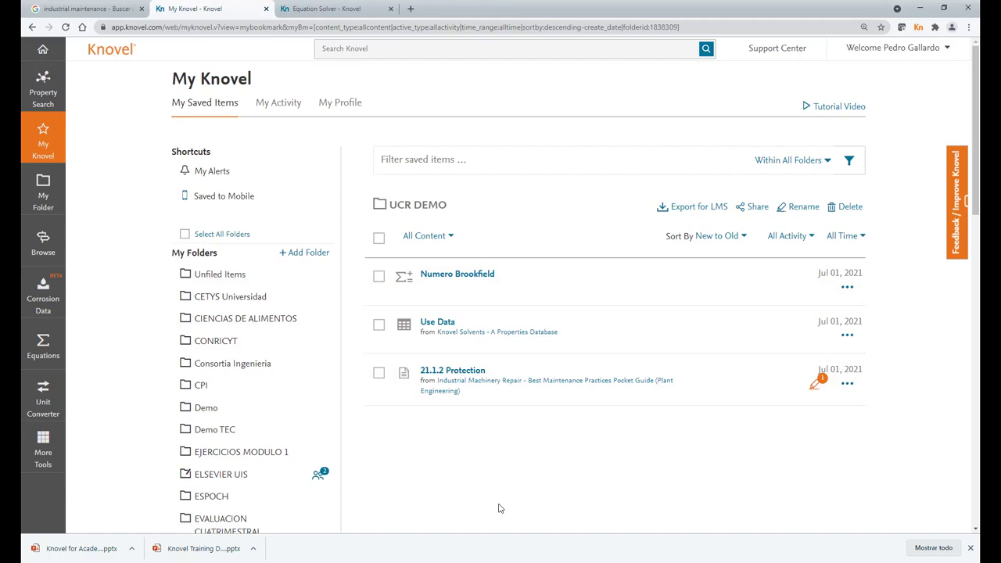
- Show the Saved to Mobile list from the My Knovel Shortcuts
click(234, 200)
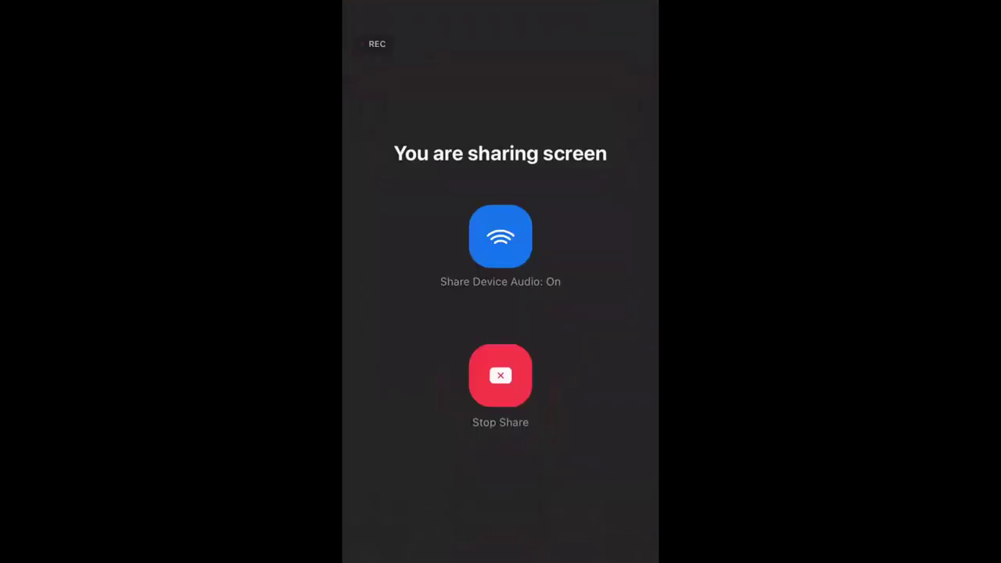
- Go to the iPhone home screen and launch Knovel ToGo on its Favorites list
drag(501, 560, 446, 469)
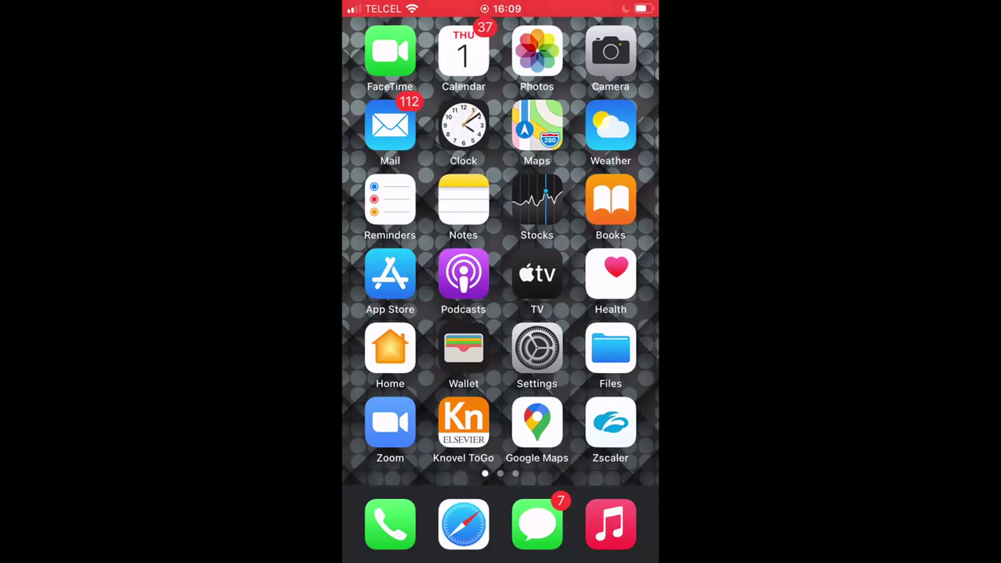
click(463, 422)
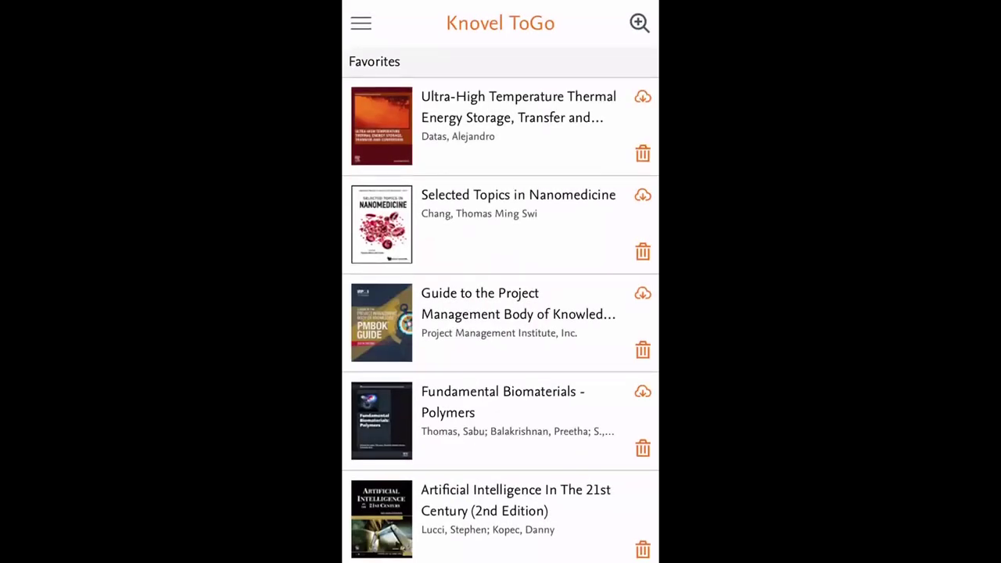
- Scroll the Favorites list and open the Innovation Project Management book page
scroll(501, 319, down, 5)
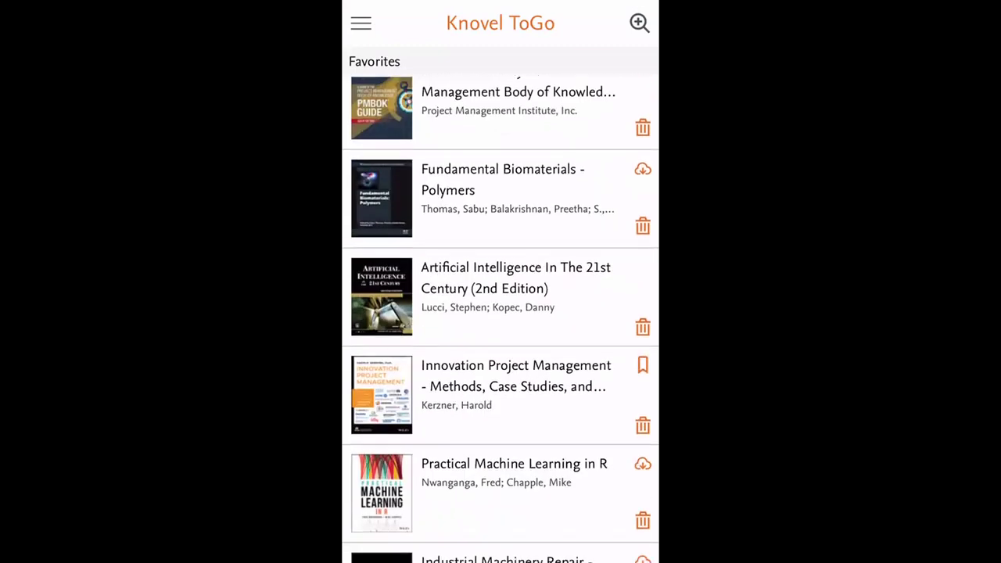
scroll(501, 319, down, 3)
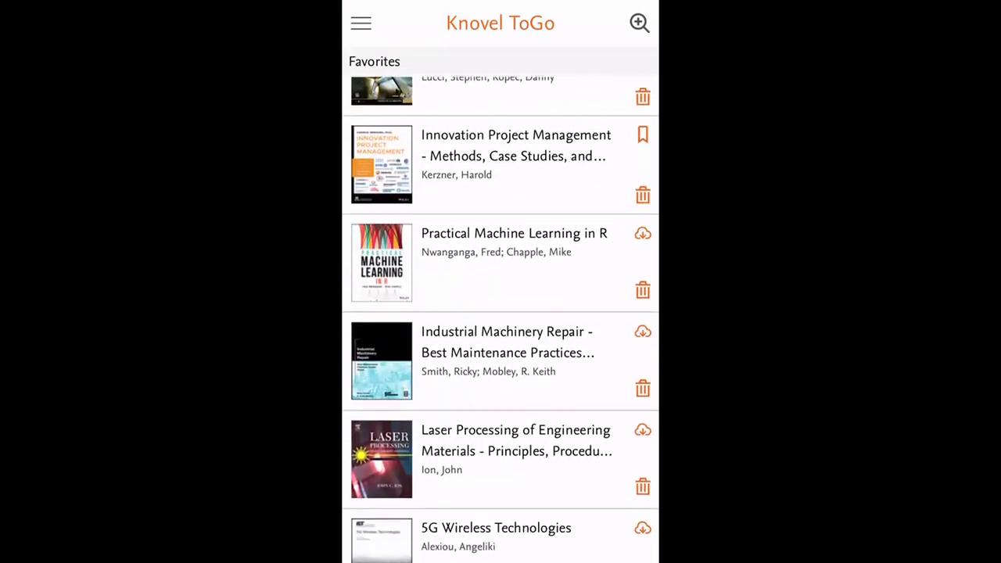
scroll(501, 319, up, 8)
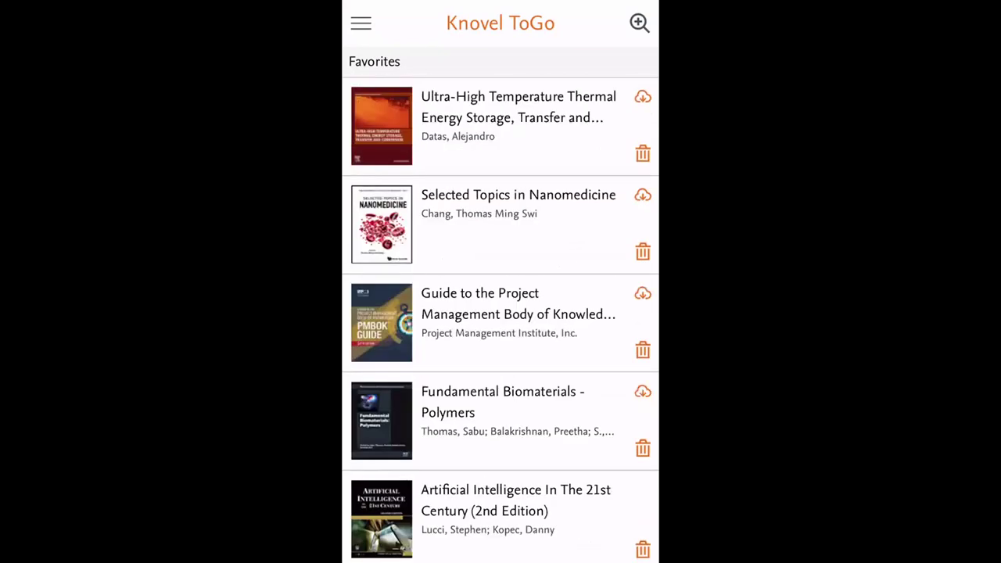
scroll(501, 319, down, 3)
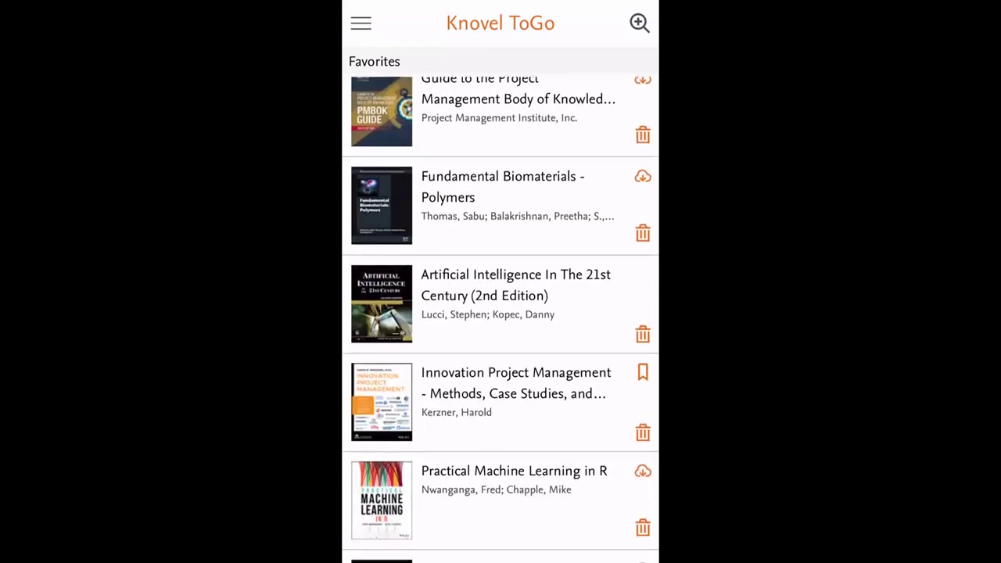
scroll(501, 319, down, 1)
scroll(501, 319, down, 2)
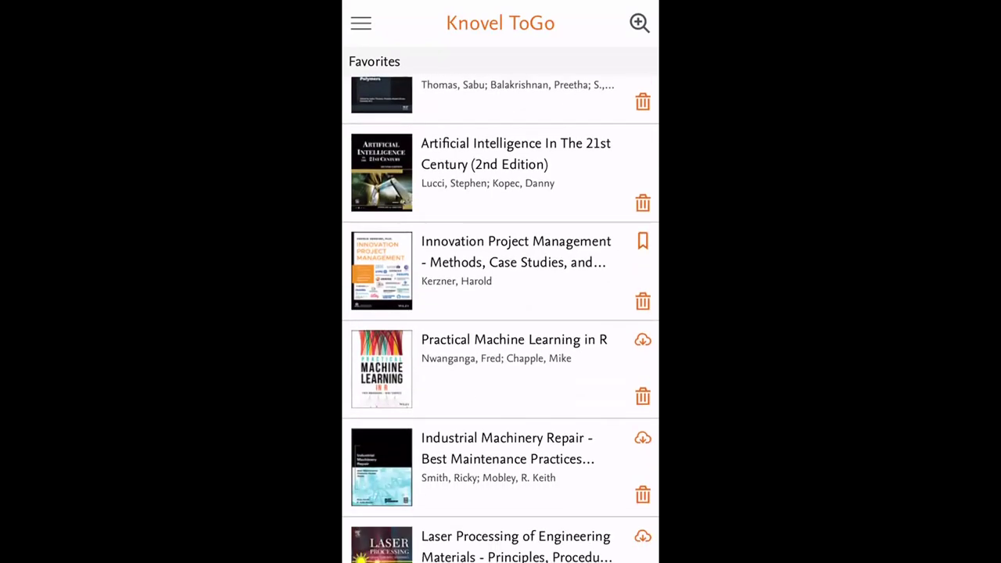
scroll(500, 319, down, 2)
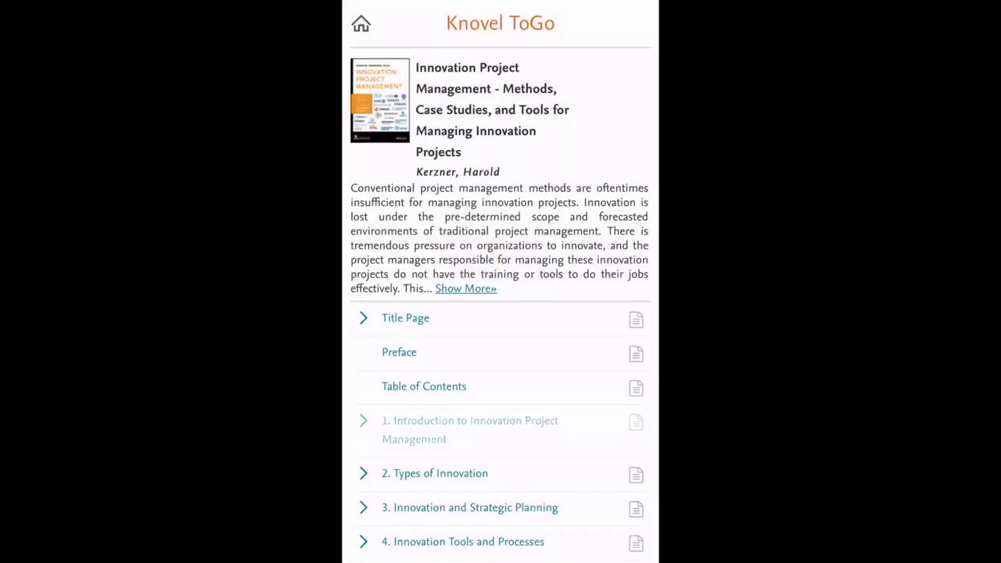
- Open chapter 6, Innovation Management Software, scroll through its pages, and return to Favorites
scroll(500, 313, down, 4)
scroll(500, 313, down, 3)
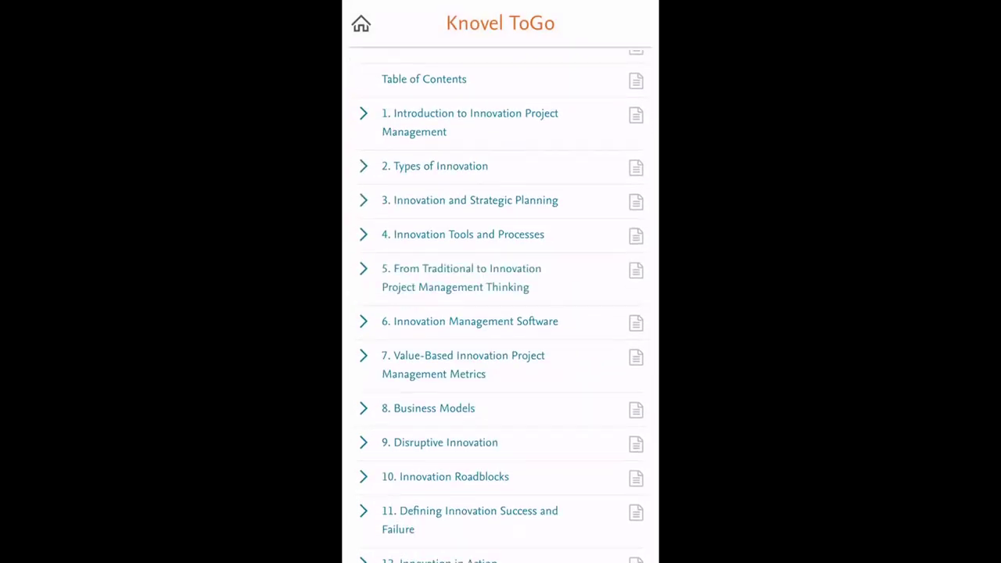
click(470, 322)
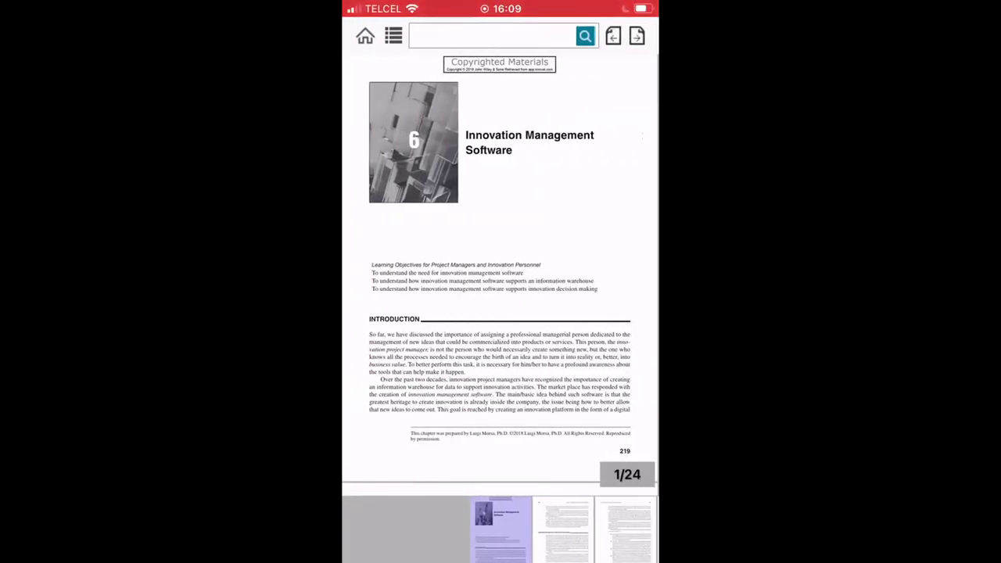
scroll(500, 313, up, 5)
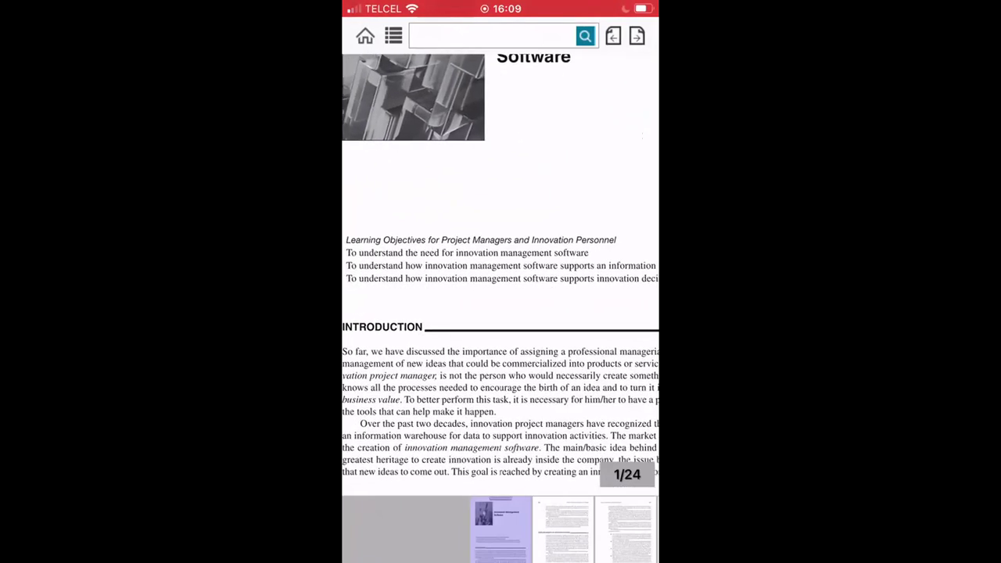
scroll(500, 312, down, 10)
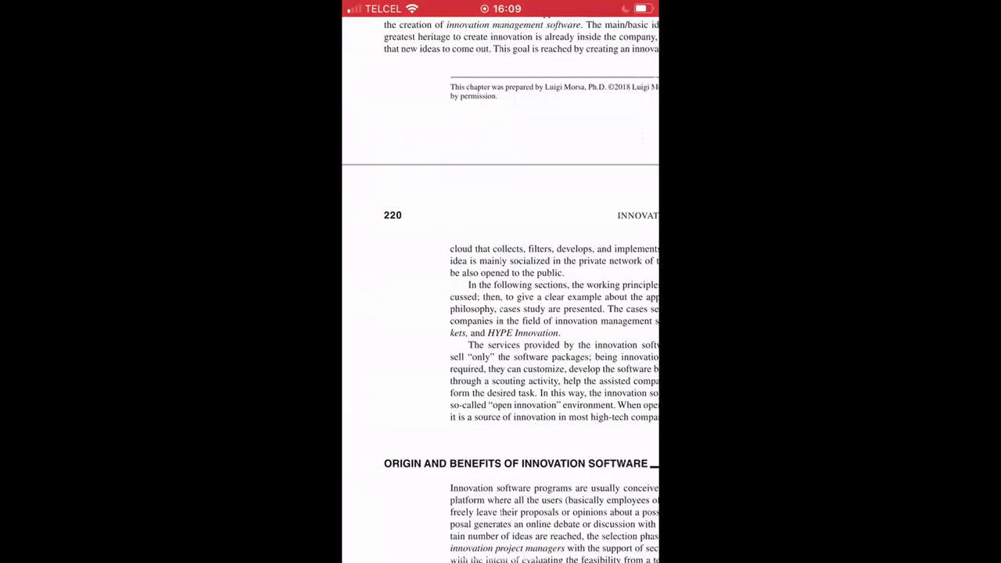
scroll(501, 313, down, 3)
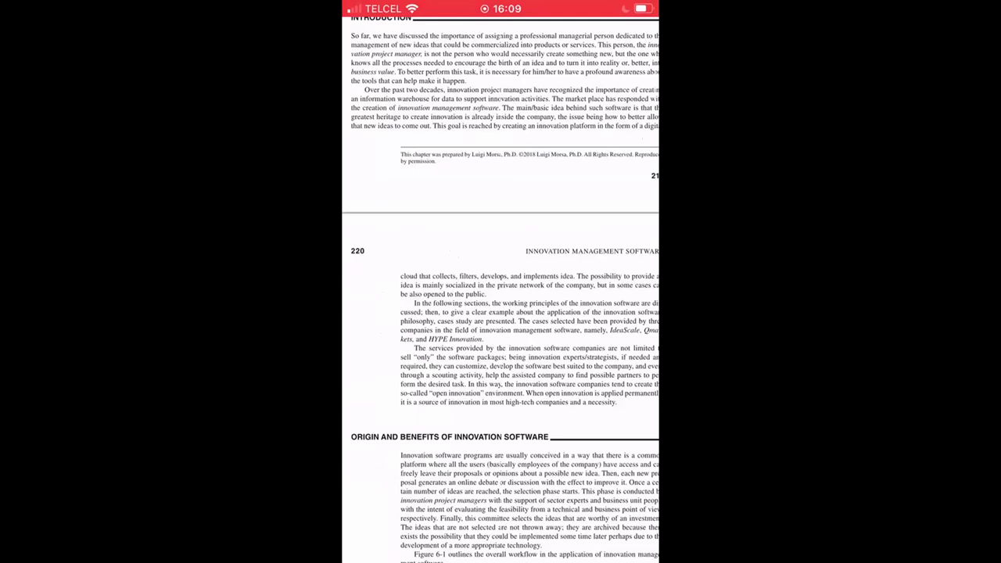
scroll(501, 313, down, 3)
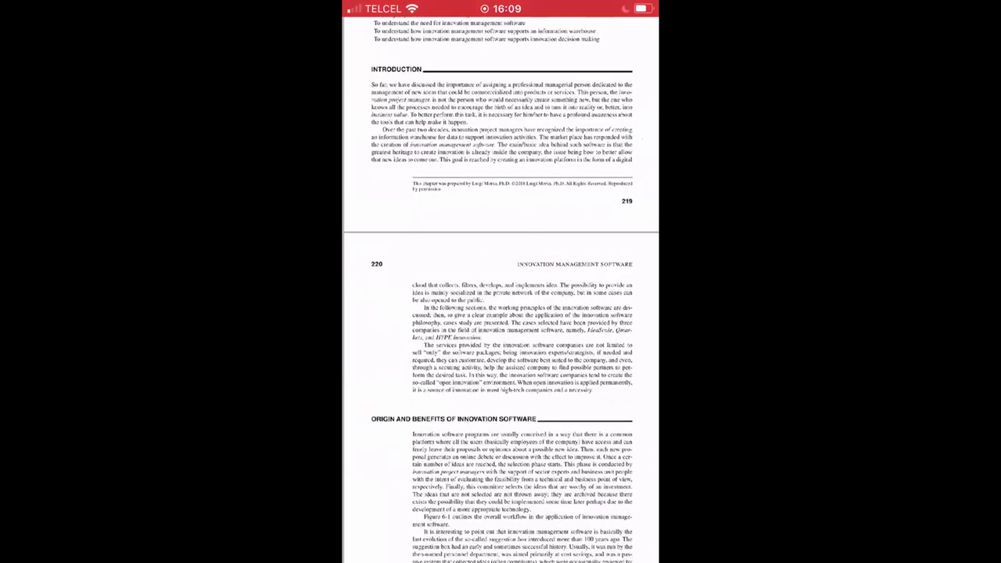
scroll(501, 313, up, 5)
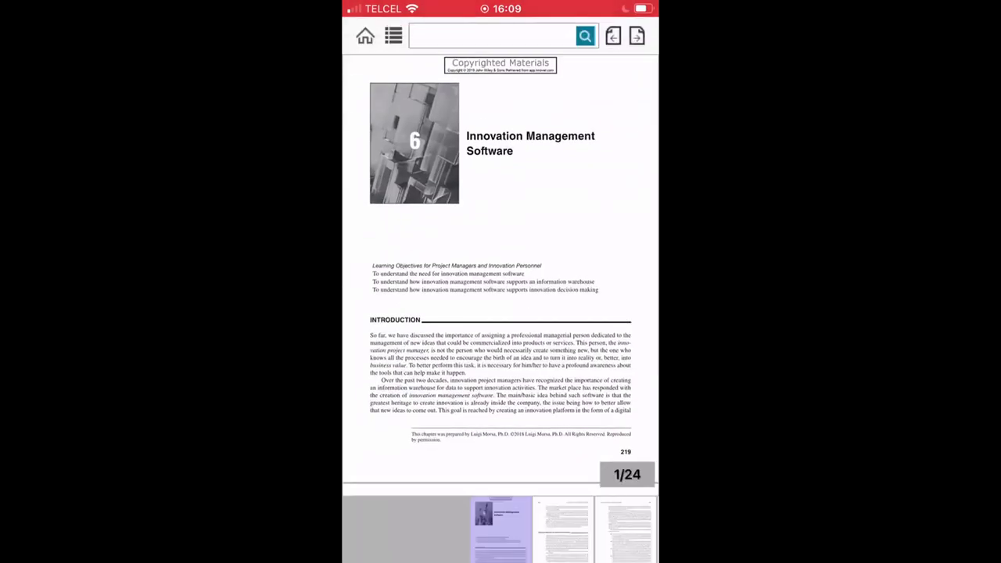
click(365, 36)
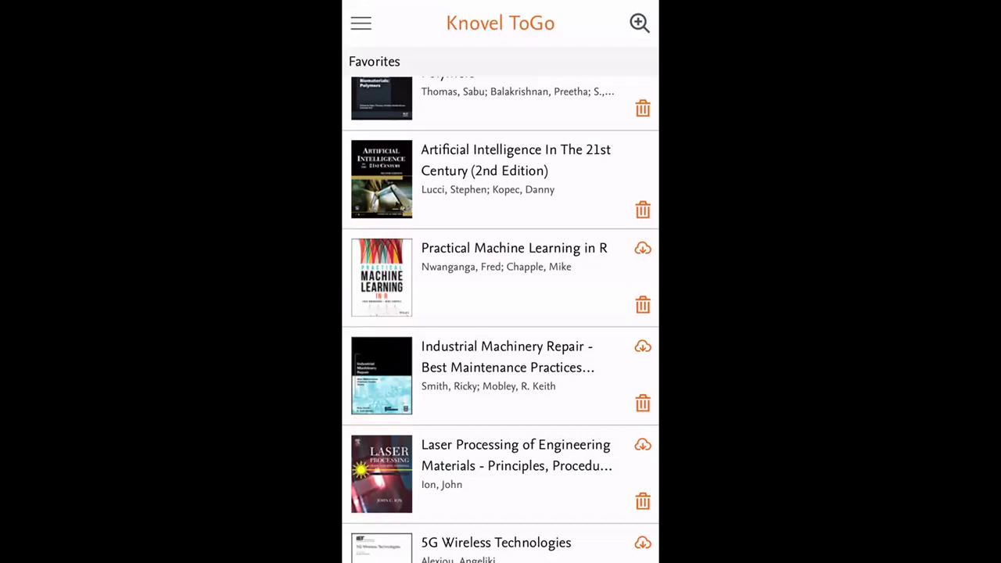
- Scroll through the saved Favorites books in Knovel ToGo
scroll(500, 320, down, 3)
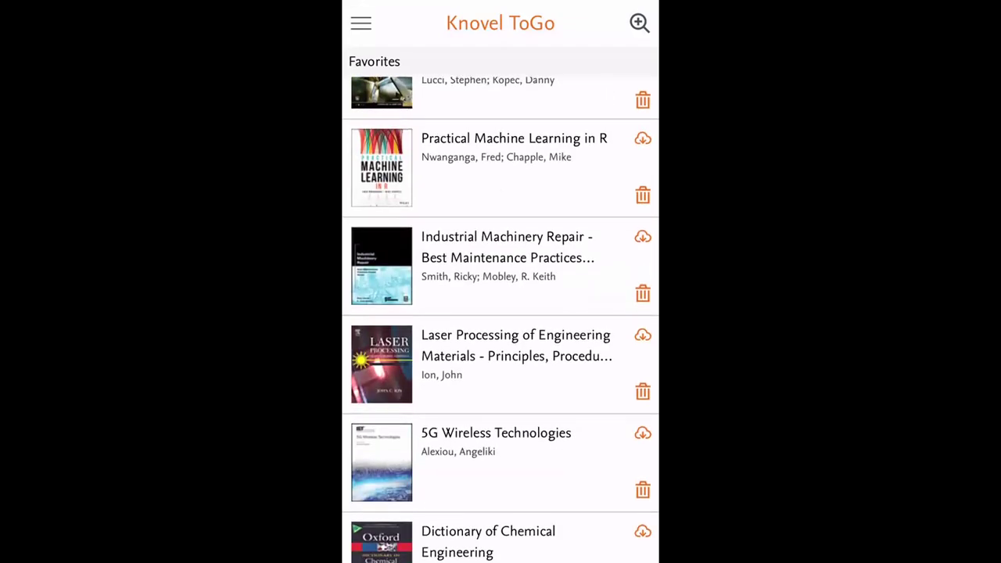
scroll(501, 319, down, 3)
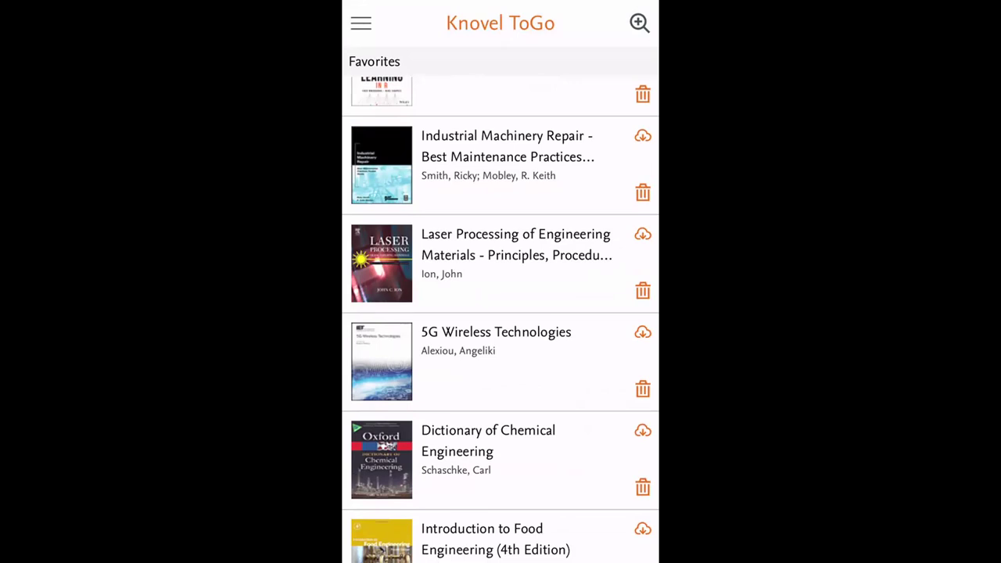
scroll(501, 319, up, 1)
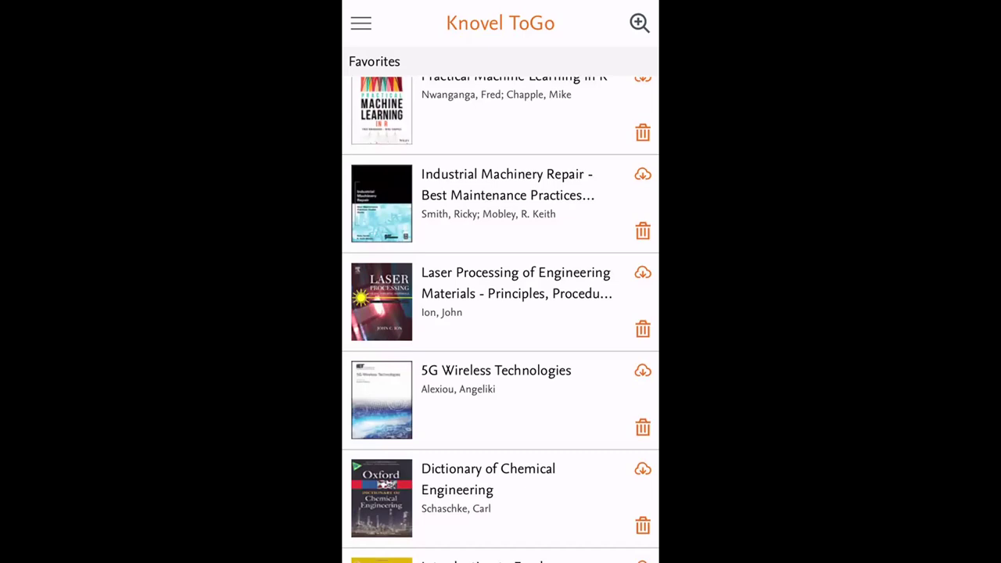
scroll(500, 320, down, 10)
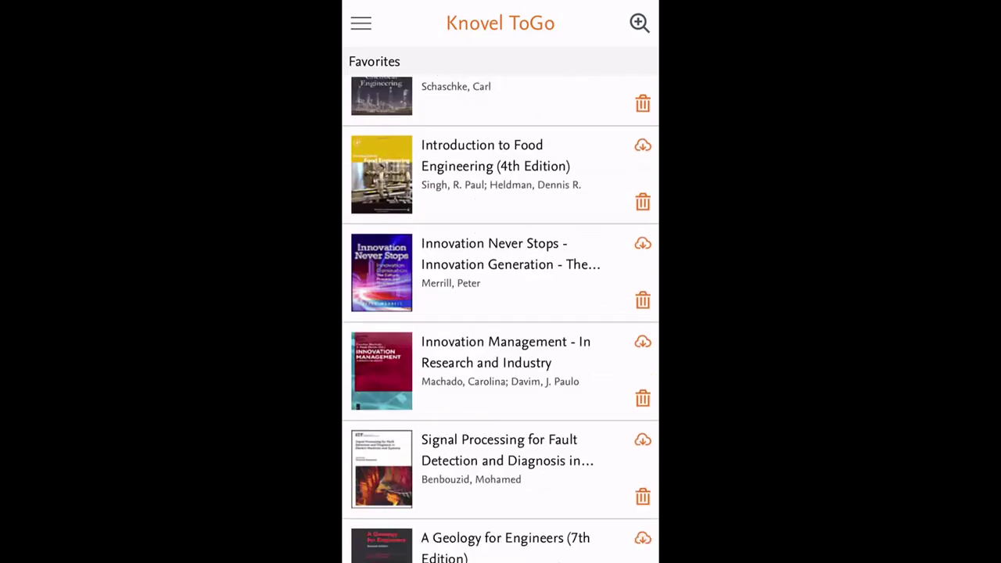
scroll(501, 319, up, 10)
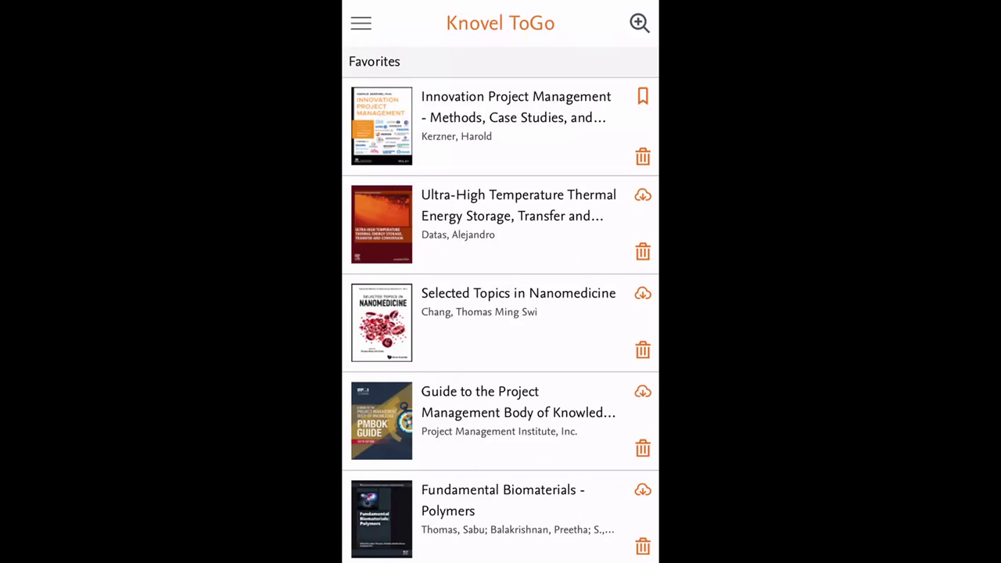
- Stop sharing the iPhone screen to Zoom via the Notification Center sharing notice
drag(501, 4, 500, 274)
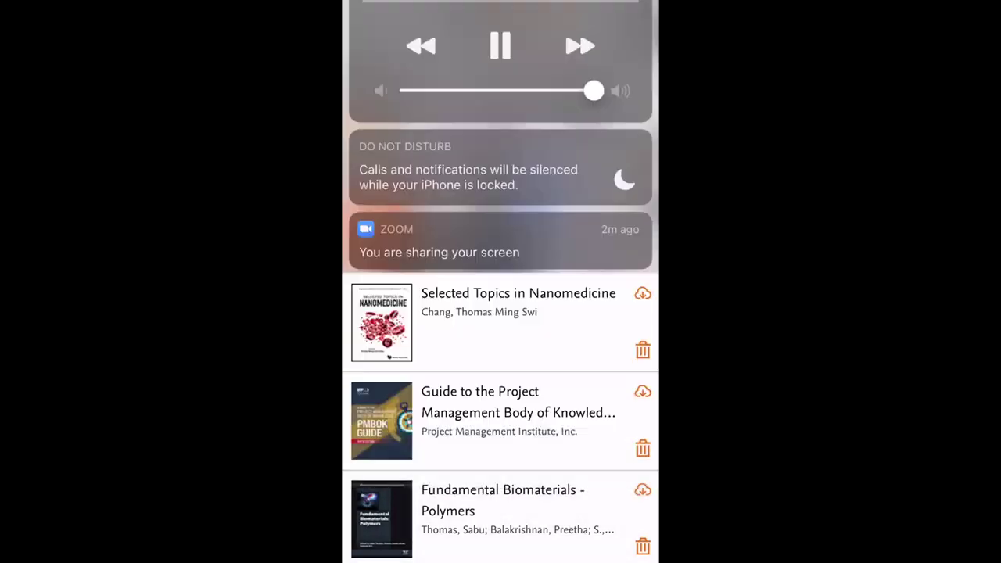
drag(501, 4, 501, 555)
click(500, 520)
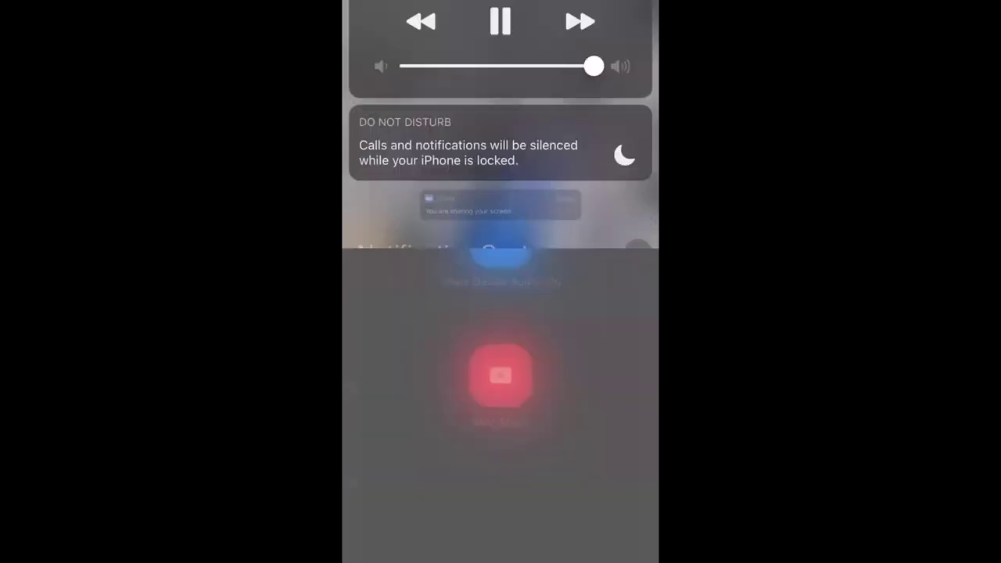
click(501, 376)
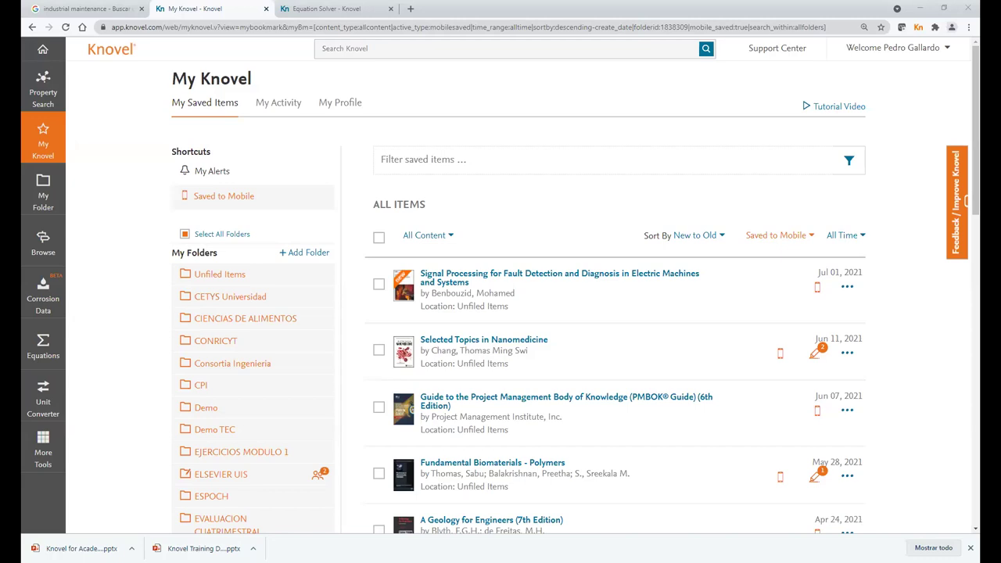
- Open Material Property Search from the Home page's Property Search tab
click(43, 50)
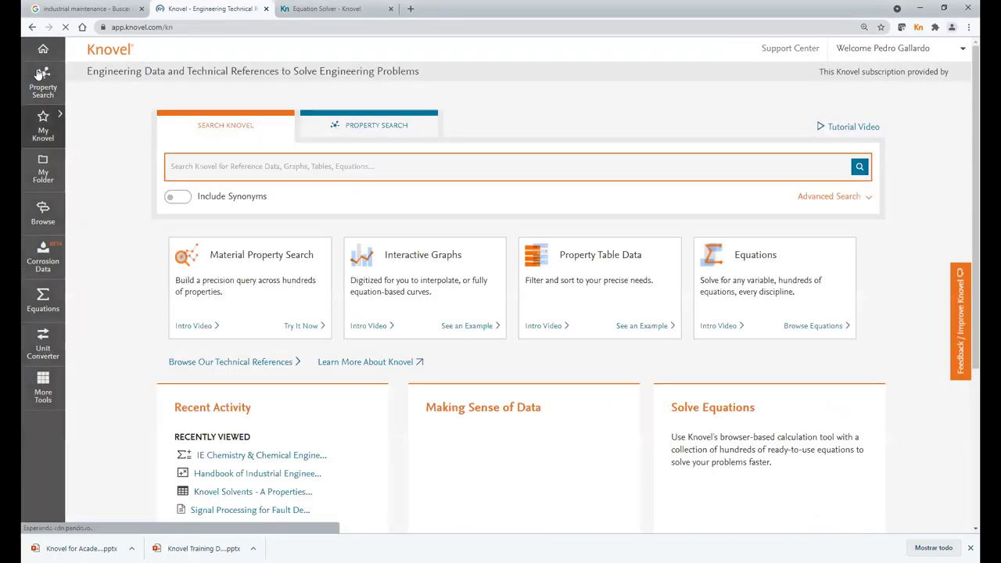
click(381, 129)
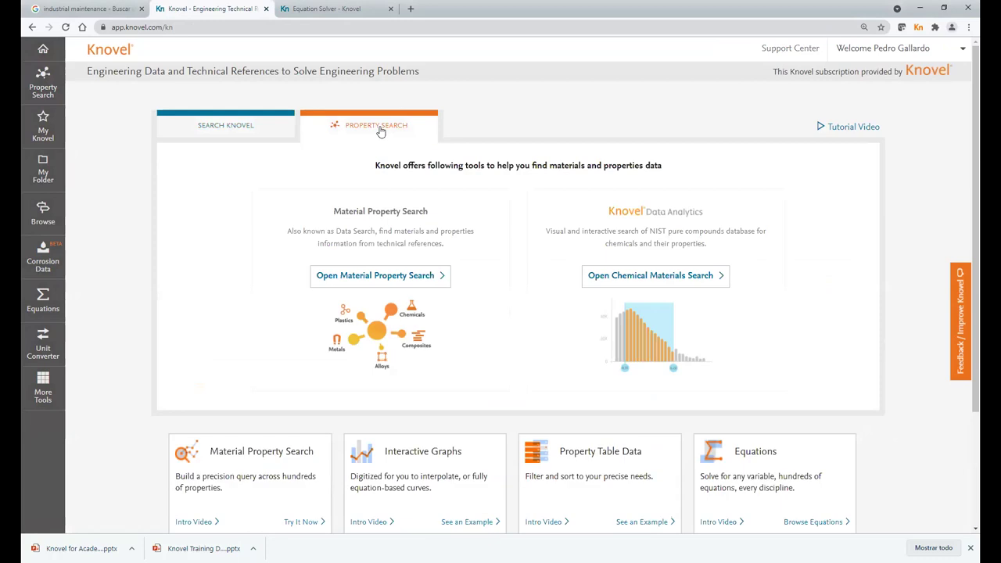
click(352, 279)
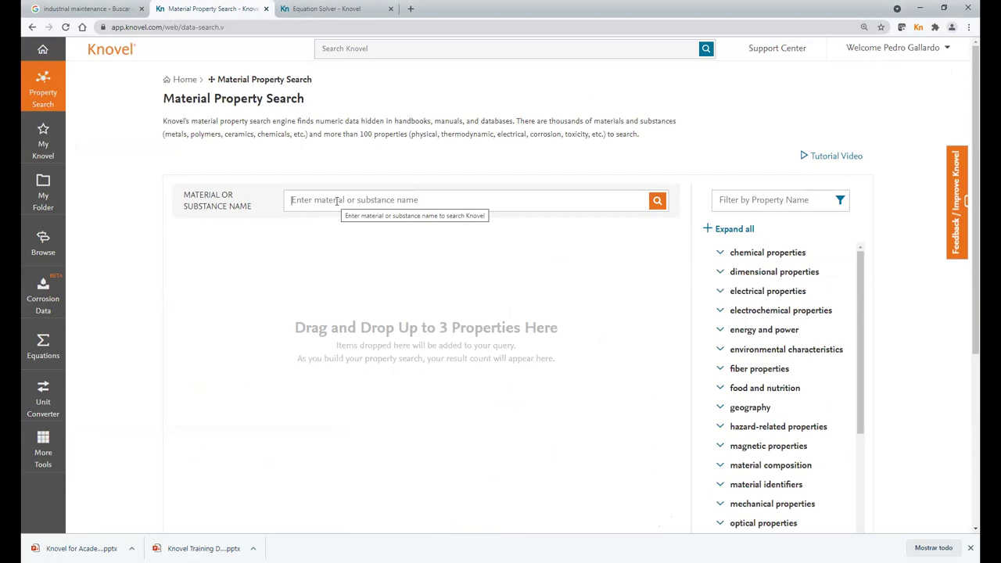
- Search stainless steel with an electrical resistivity criterion, narrowing 2123 results to 45
text(stainl)
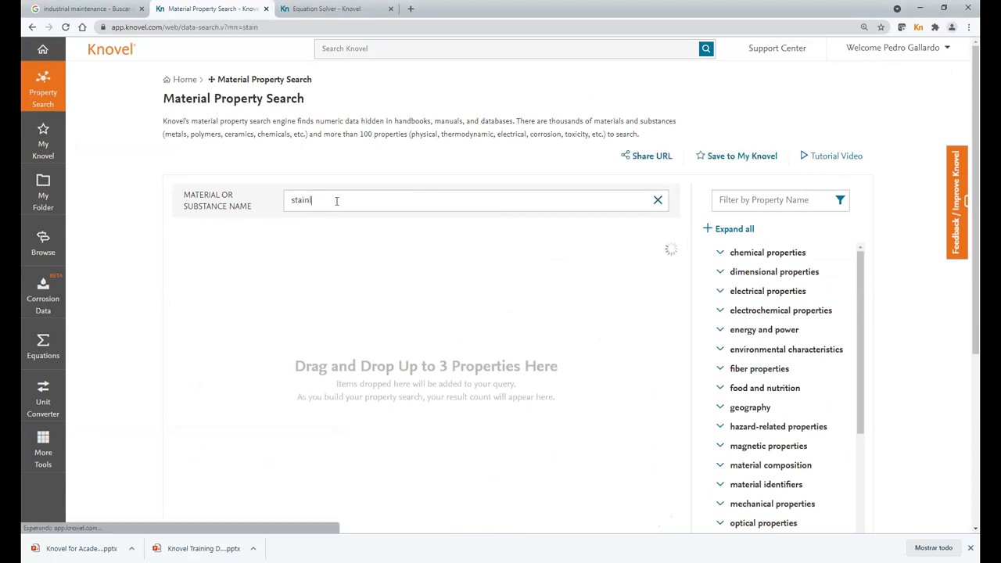
text(ess stell)
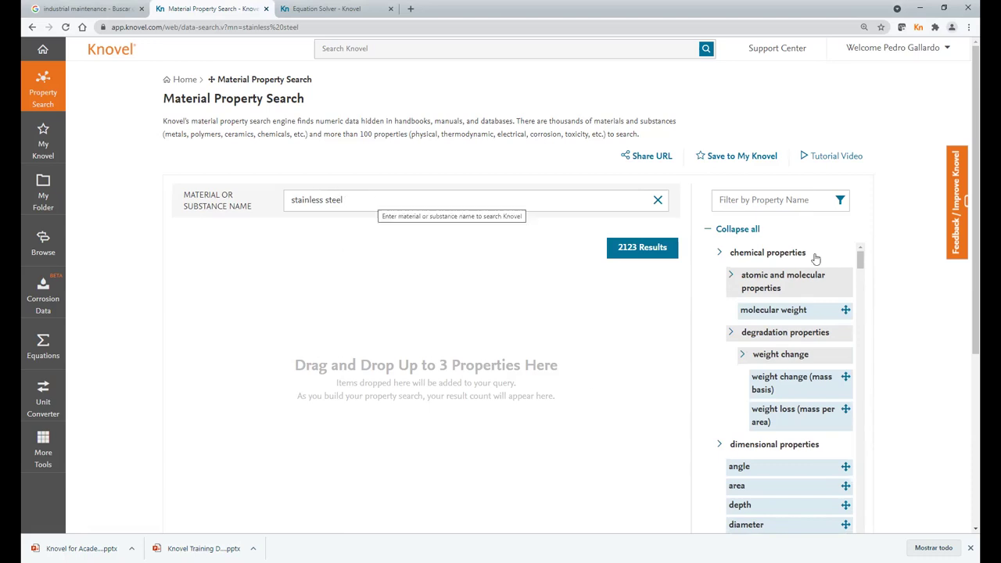
drag(861, 269, 861, 257)
click(764, 202)
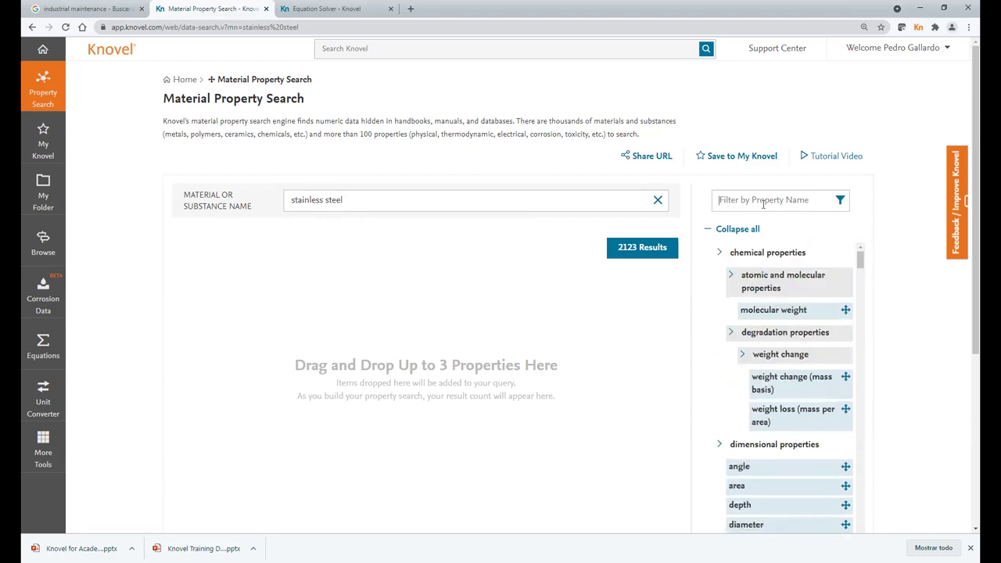
text(electriv)
key(BackSpace)
text(cal)
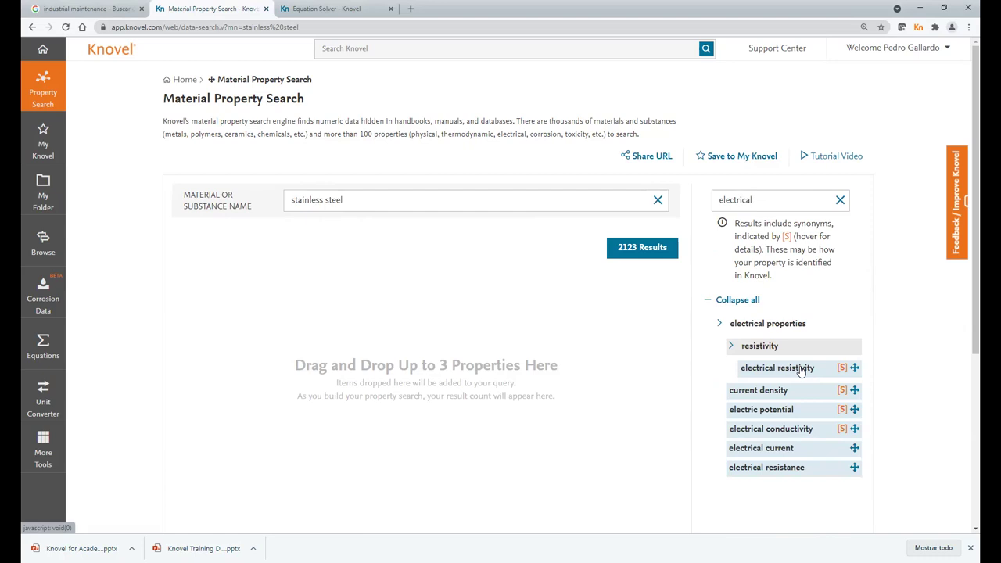
drag(796, 373, 349, 267)
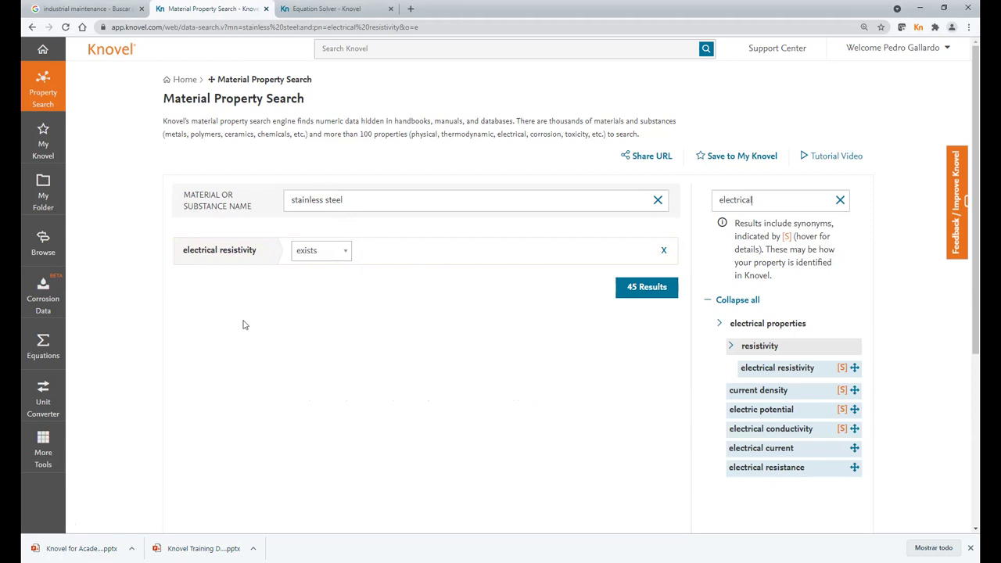
- Keep 'exists' as the electrical resistivity condition
drag(187, 249, 269, 254)
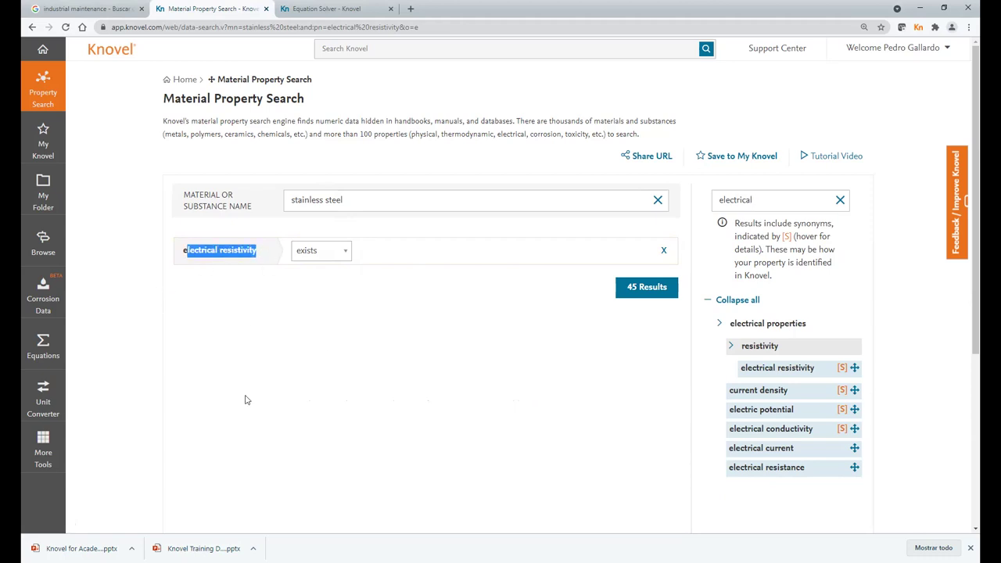
click(346, 251)
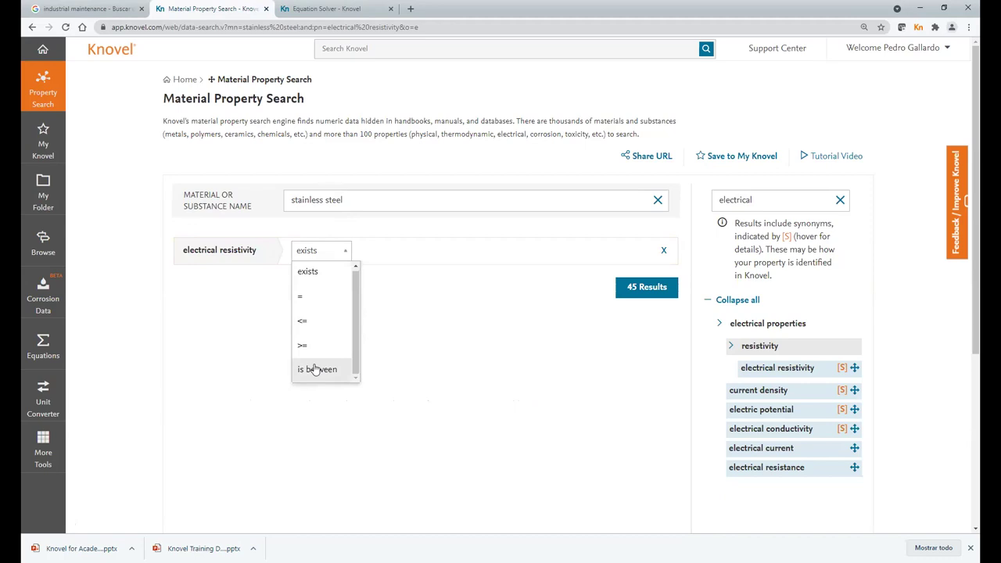
click(331, 276)
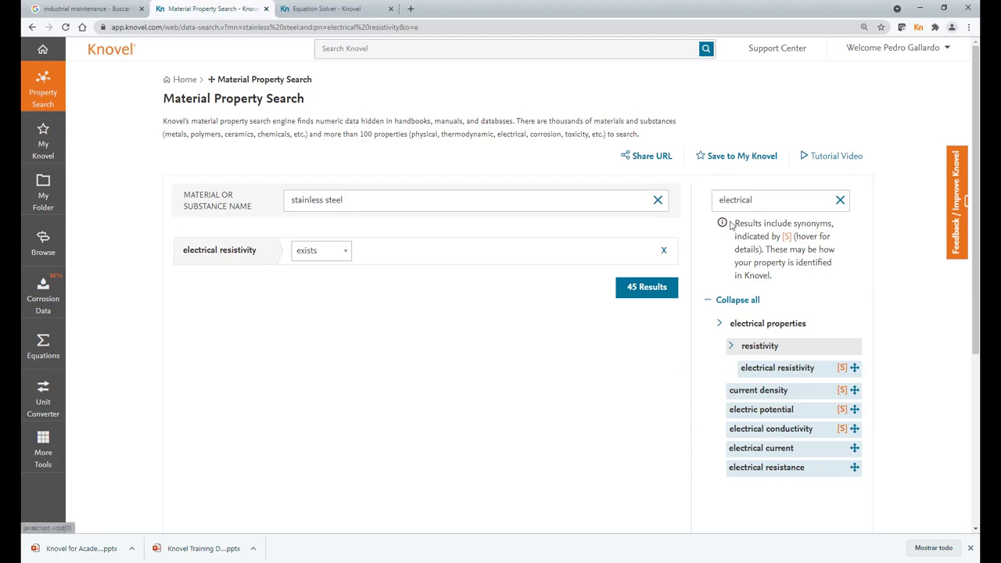
- Add Young's modulus from elastic properties as an AND criterion, leaving 14 results
click(840, 202)
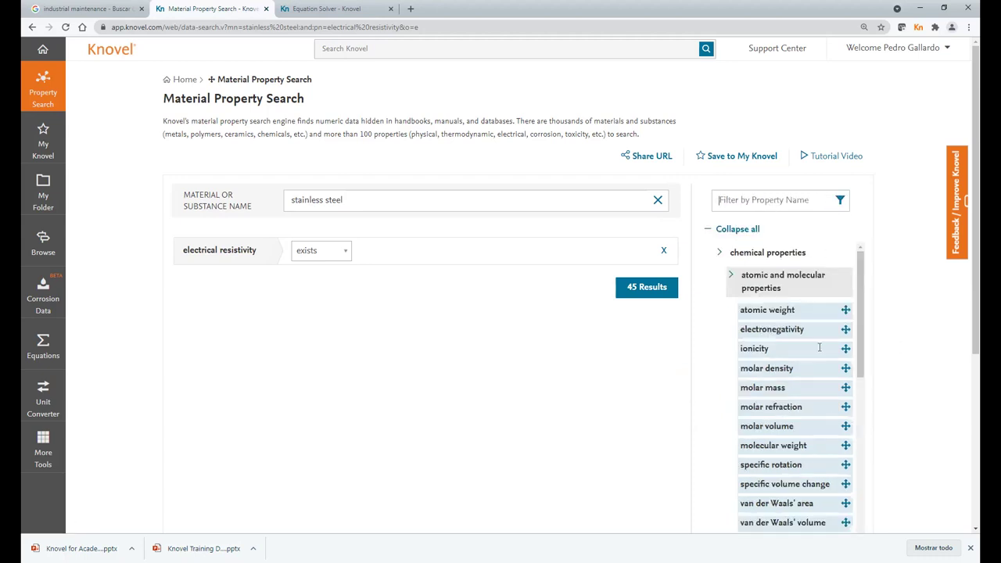
scroll(819, 348, down, 15)
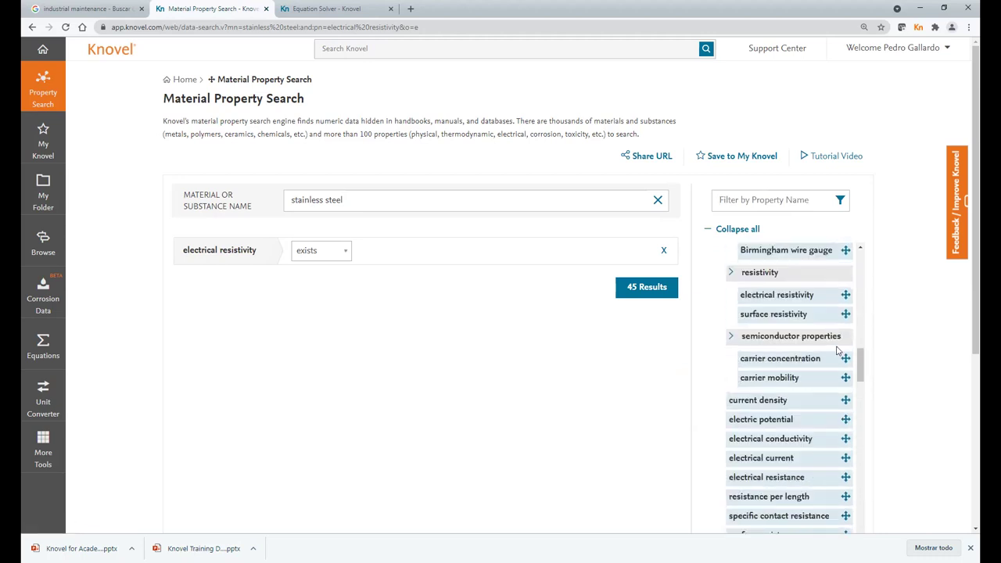
scroll(814, 395, down, 3)
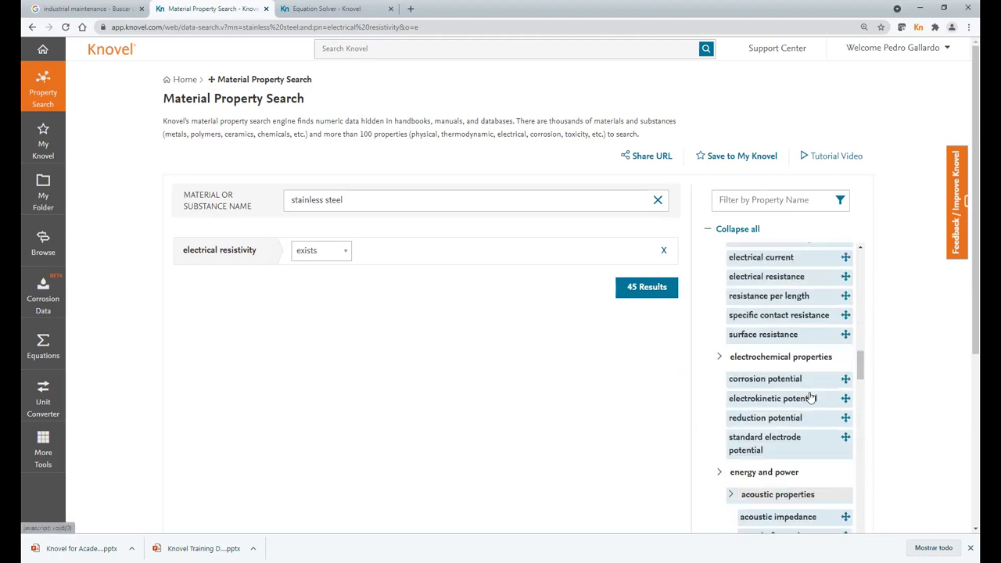
scroll(813, 468, down, 3)
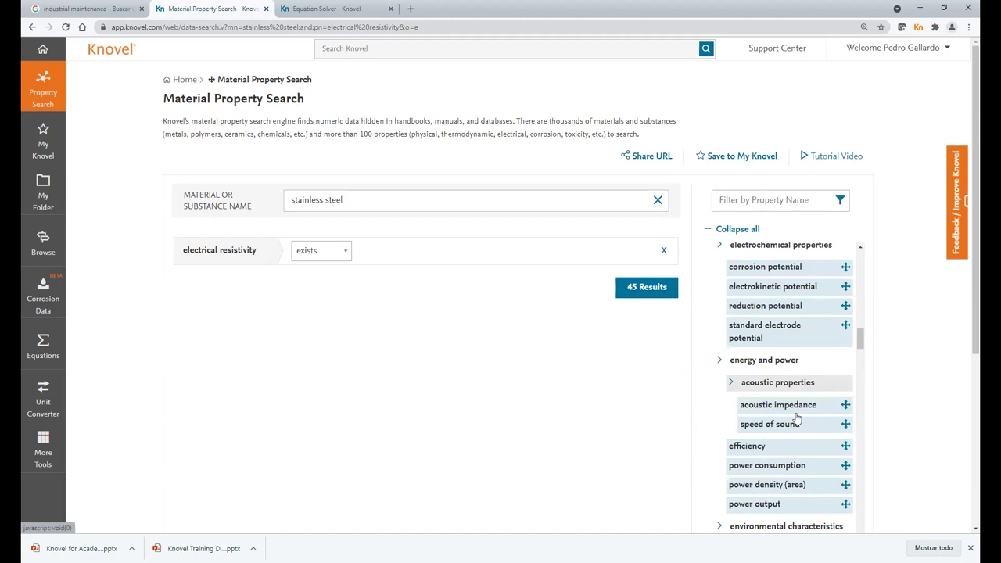
scroll(796, 418, down, 4)
scroll(796, 417, down, 8)
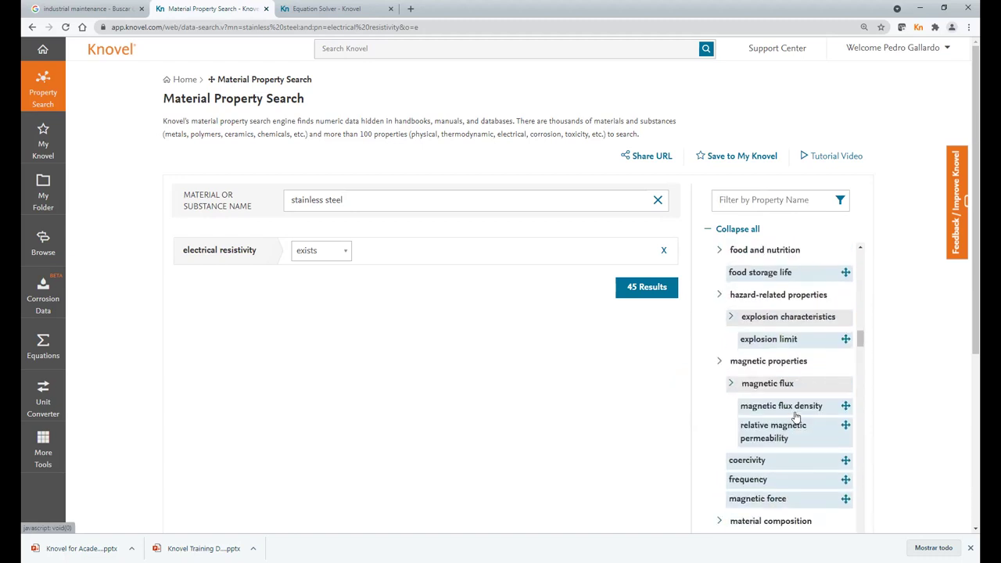
scroll(793, 419, down, 15)
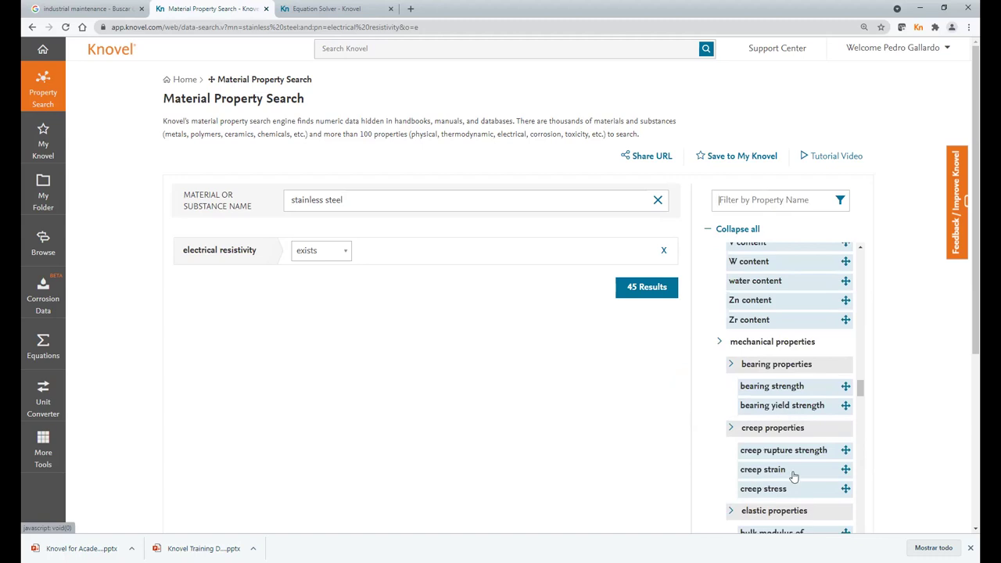
scroll(794, 473, down, 1)
scroll(788, 430, down, 1)
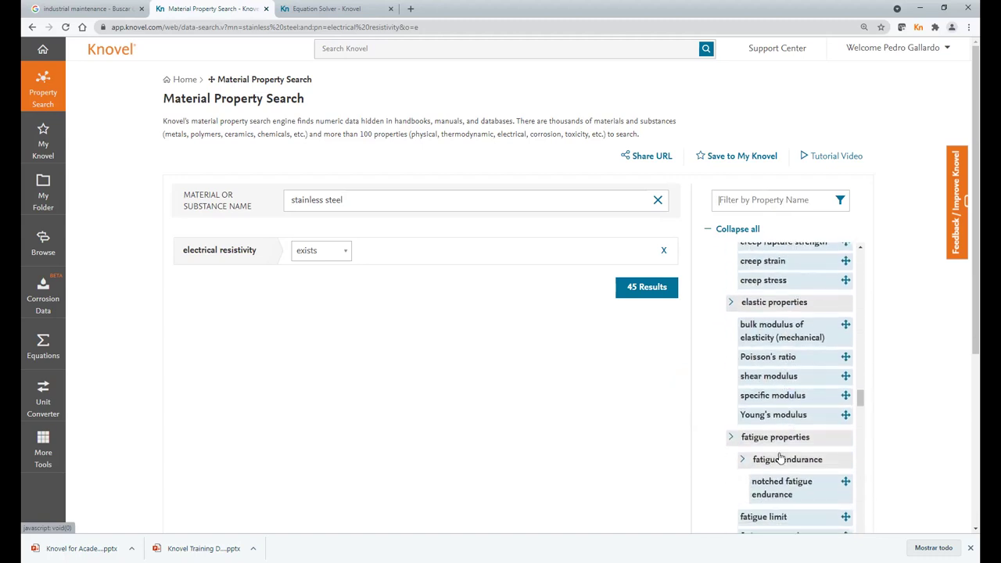
drag(772, 415, 215, 297)
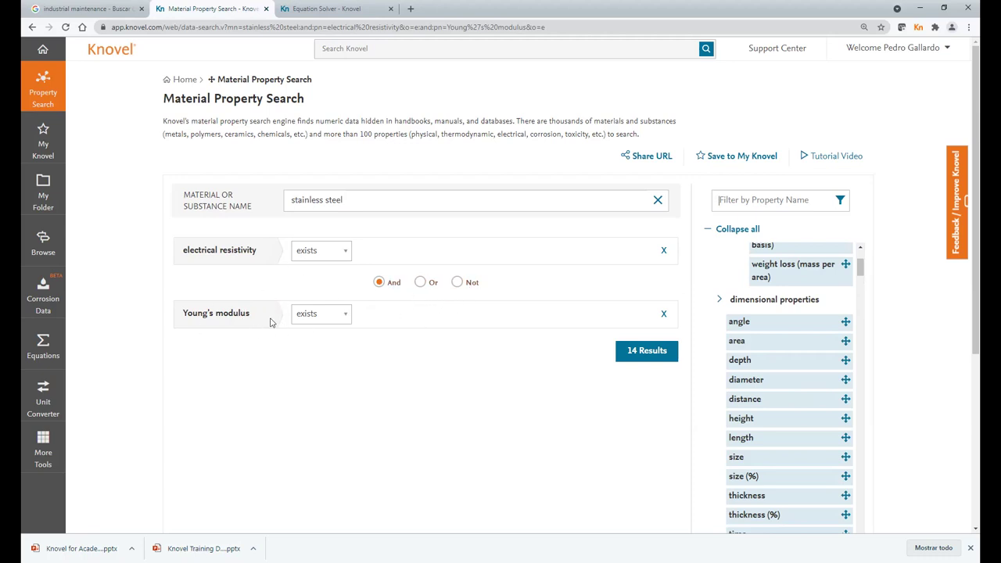
- After trying Not and >=, keep And with Young's modulus 'exists' and show the 14 results
click(459, 283)
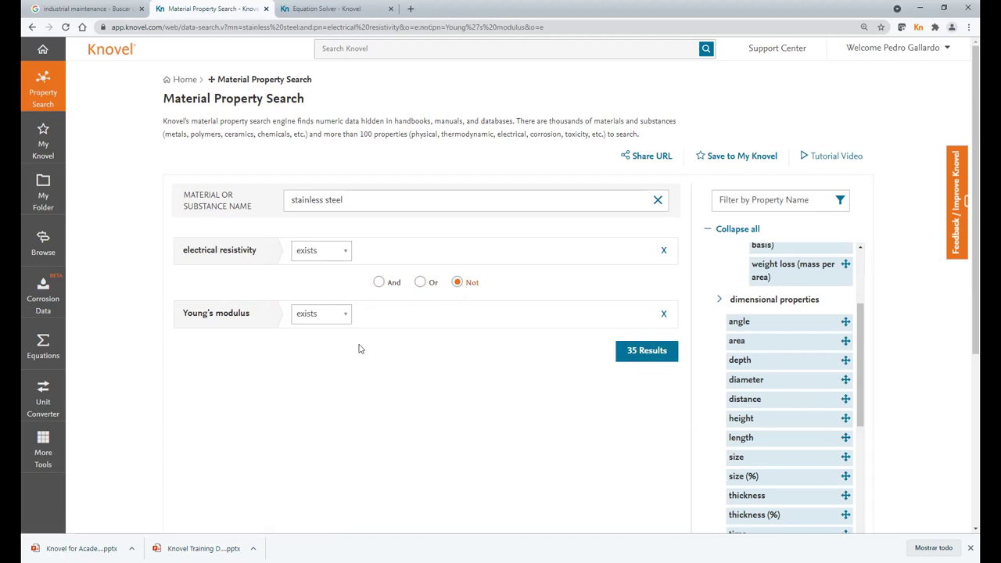
click(378, 283)
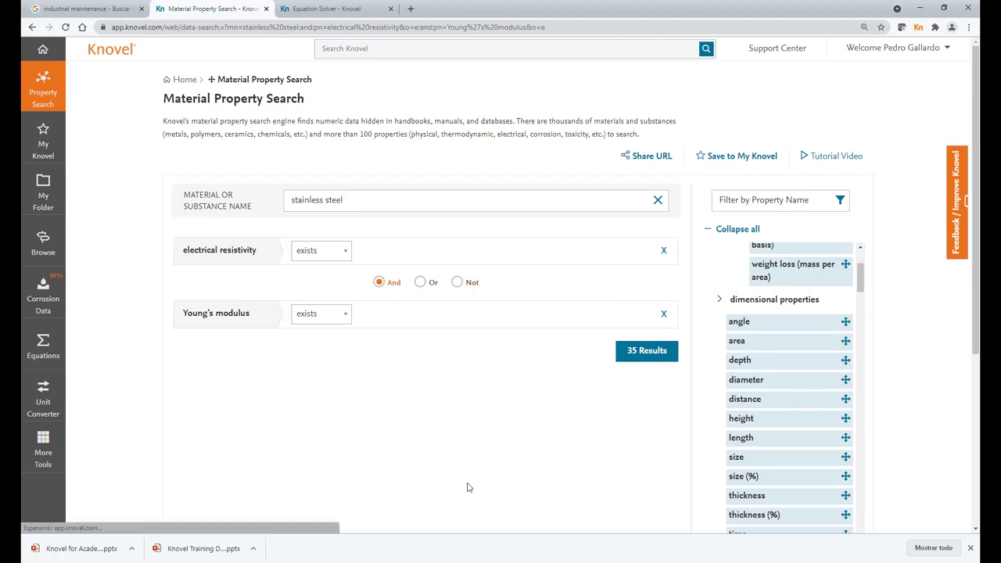
click(347, 316)
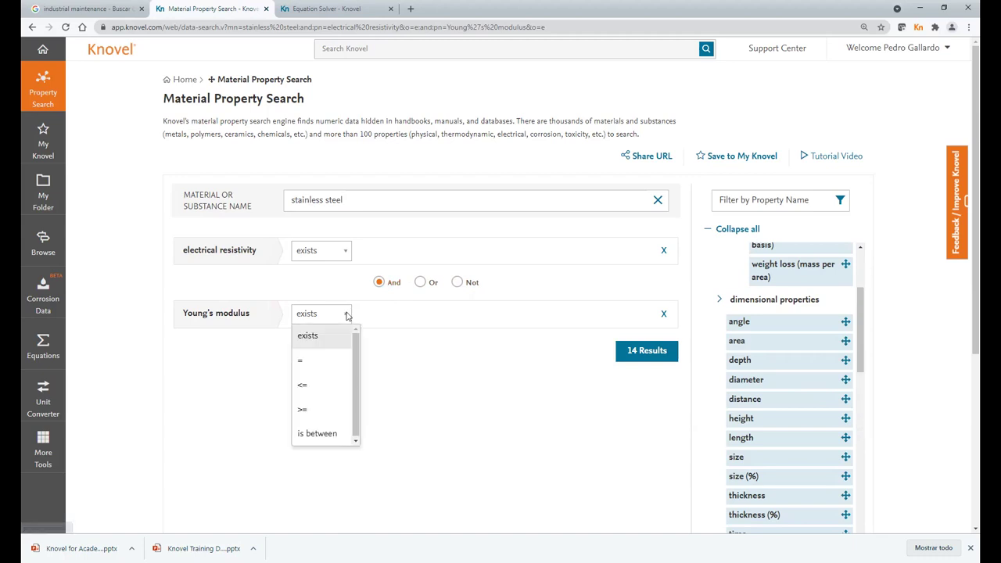
click(309, 414)
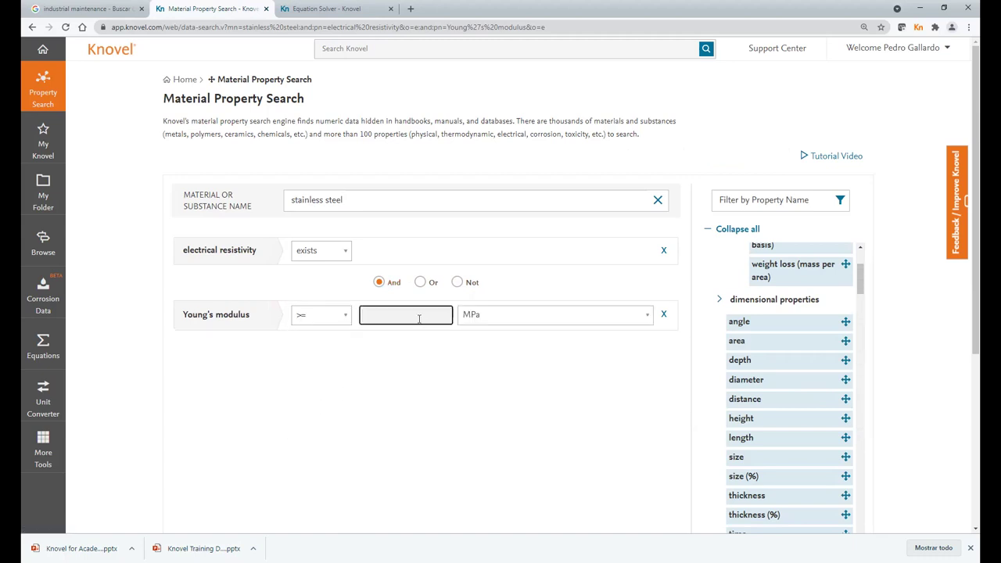
click(347, 316)
click(329, 344)
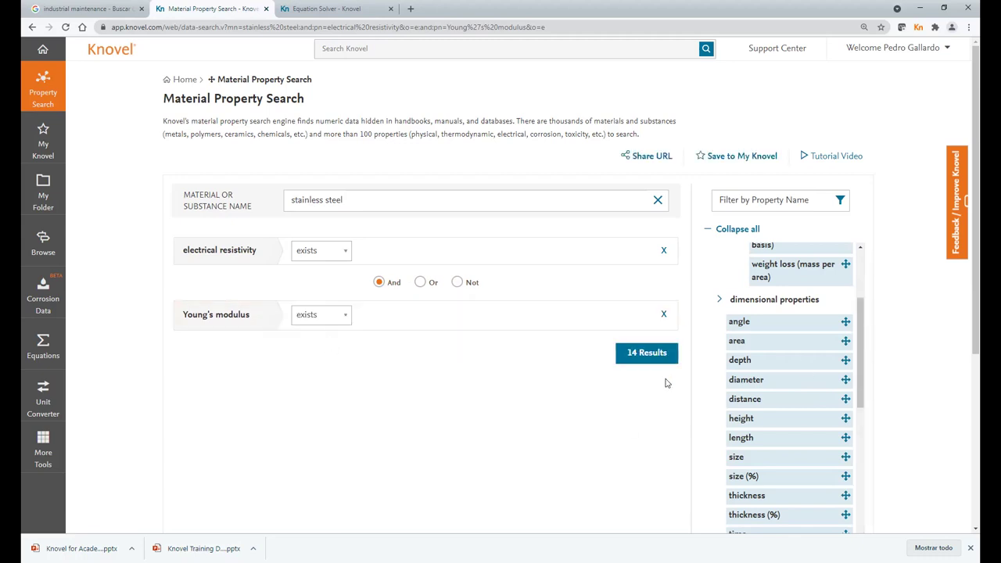
click(658, 361)
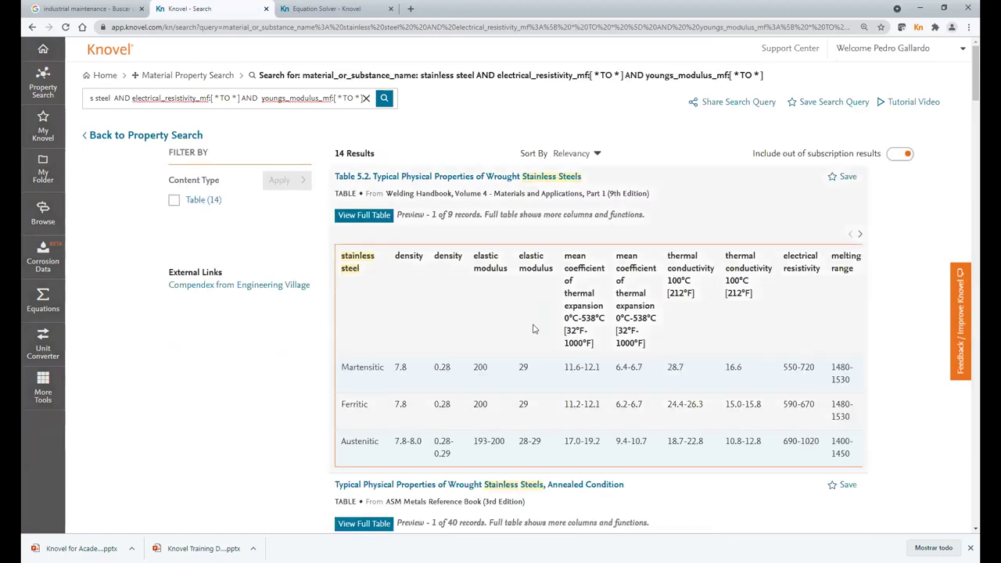
- Open the Table 5.2 wrought stainless steel properties link in the interactive table viewer
scroll(530, 331, down, 4)
scroll(530, 331, up, 4)
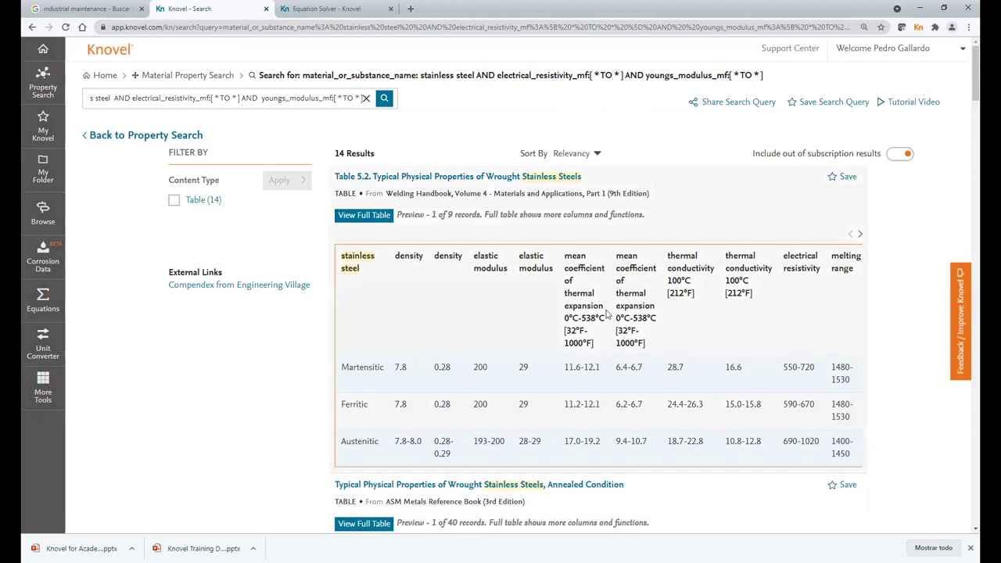
scroll(606, 313, down, 3)
scroll(607, 313, up, 3)
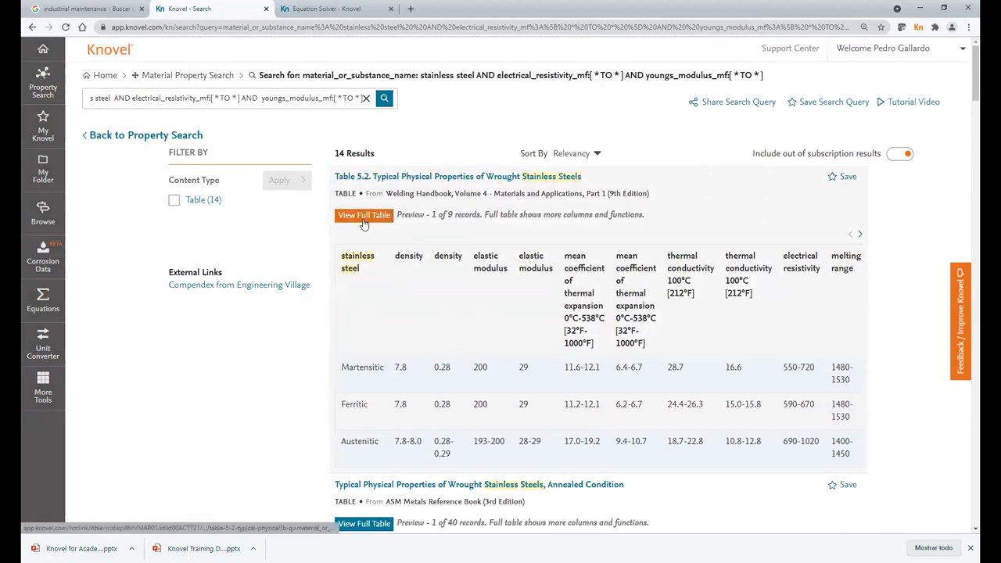
click(429, 178)
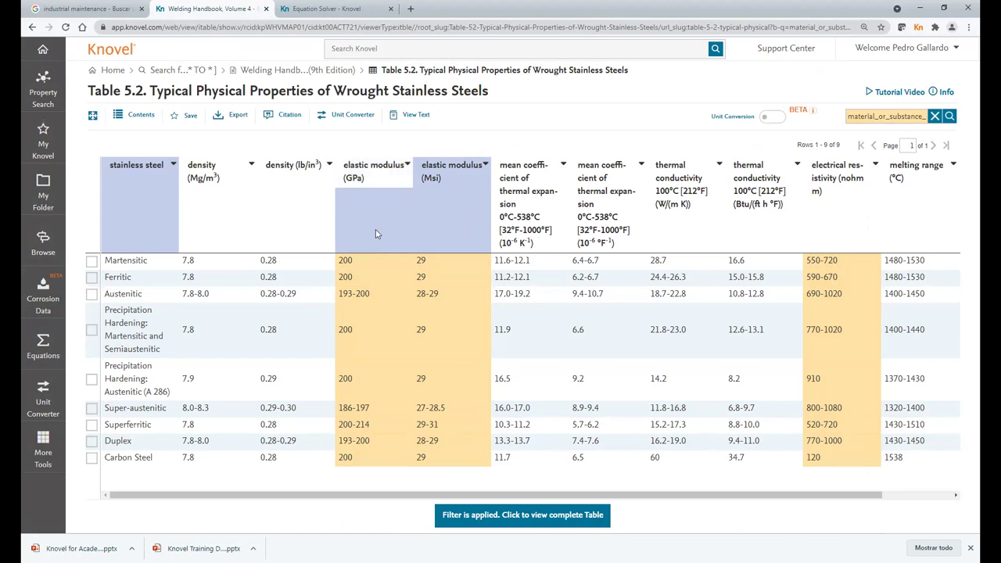
drag(554, 495, 398, 485)
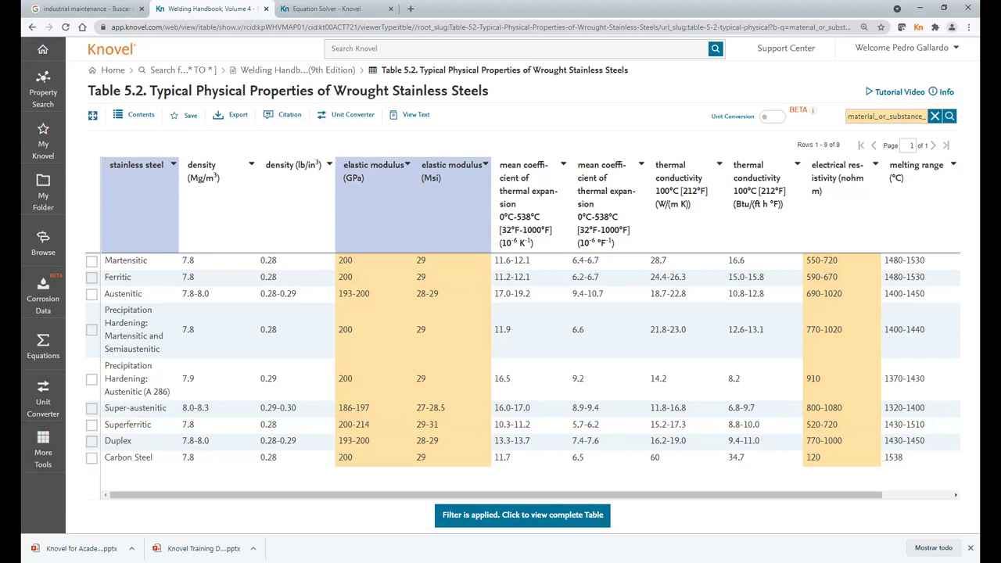
- Convert 95 ksi to GPa in the full Unit Converter
click(45, 407)
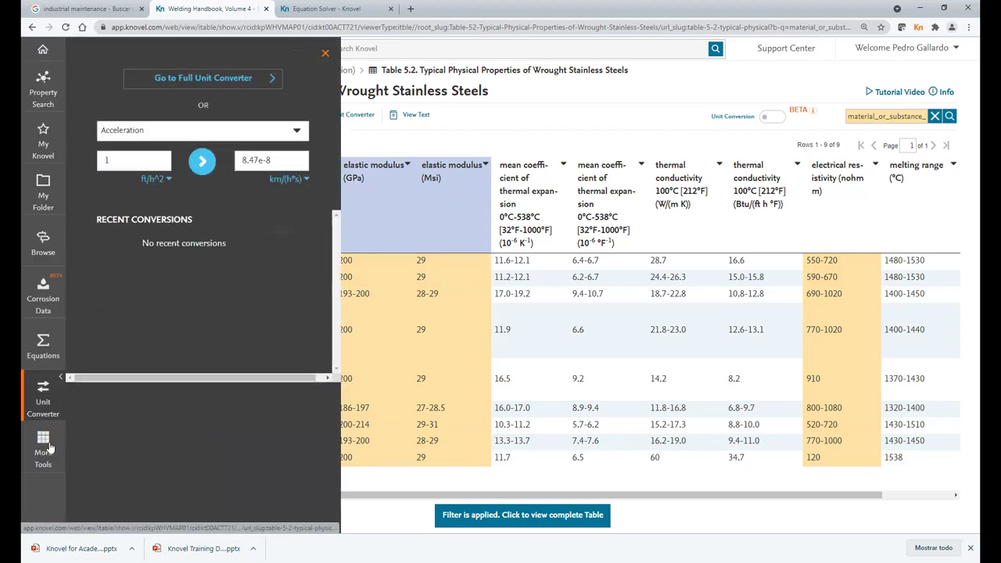
click(212, 81)
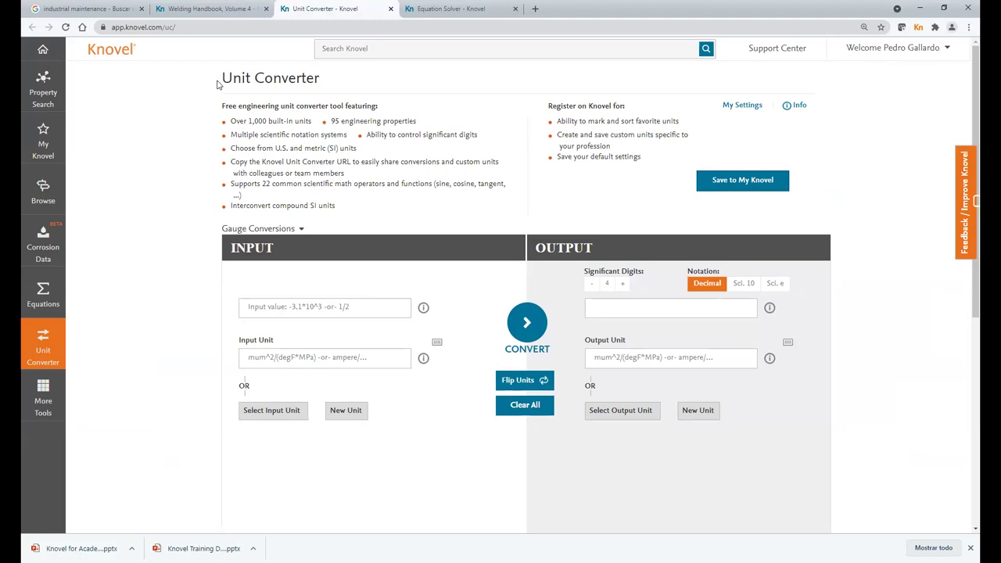
click(273, 308)
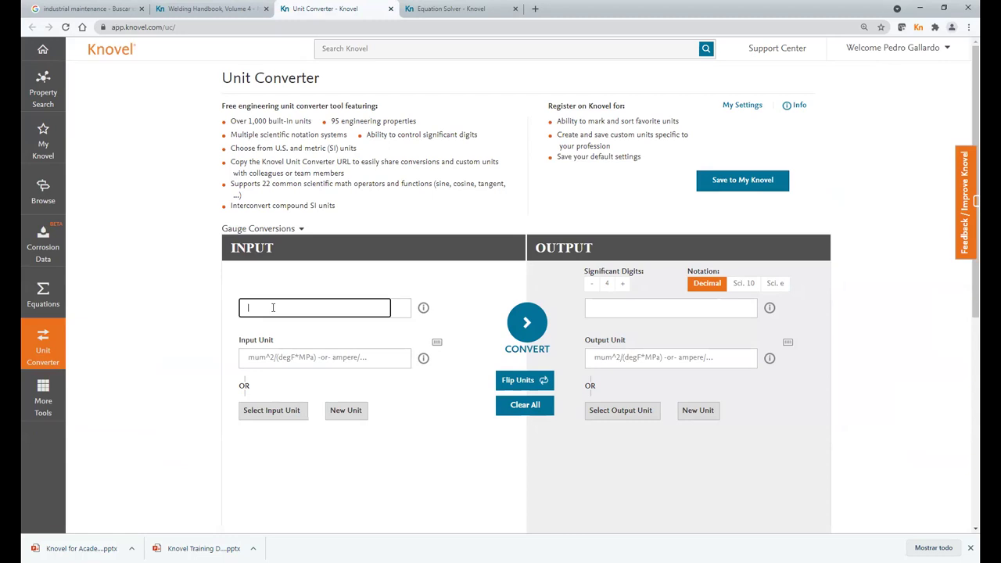
text(95)
click(278, 360)
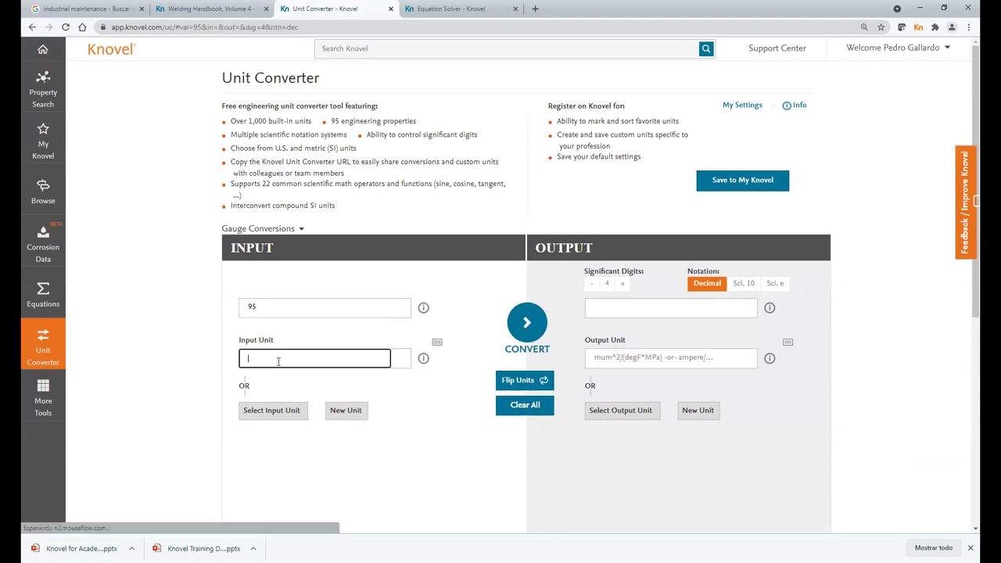
text(KSI)
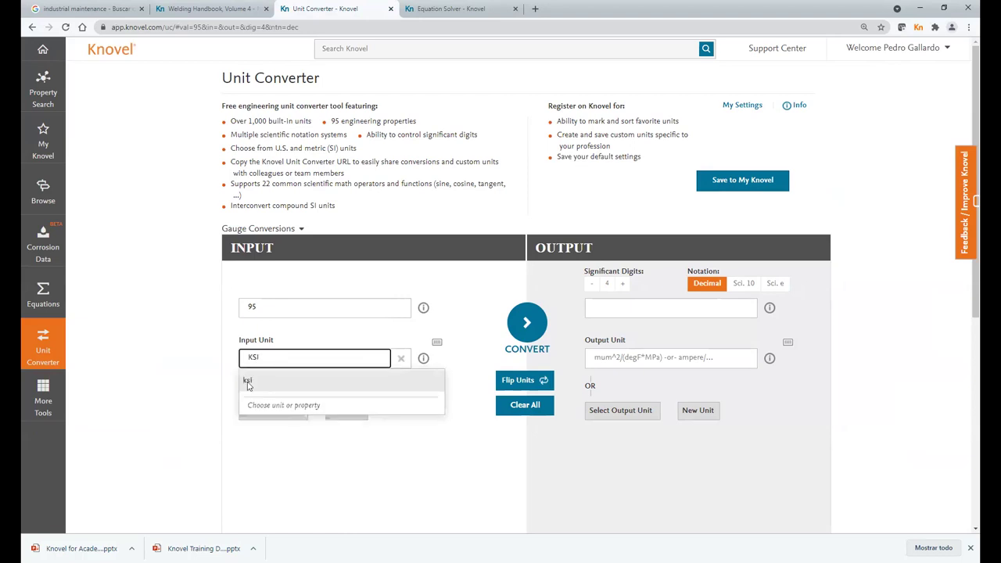
click(248, 382)
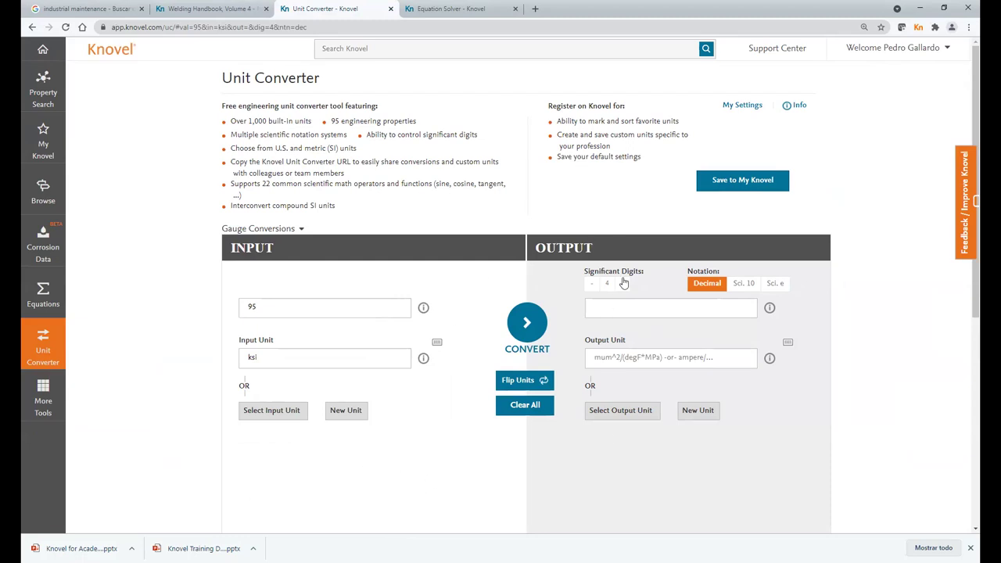
click(618, 357)
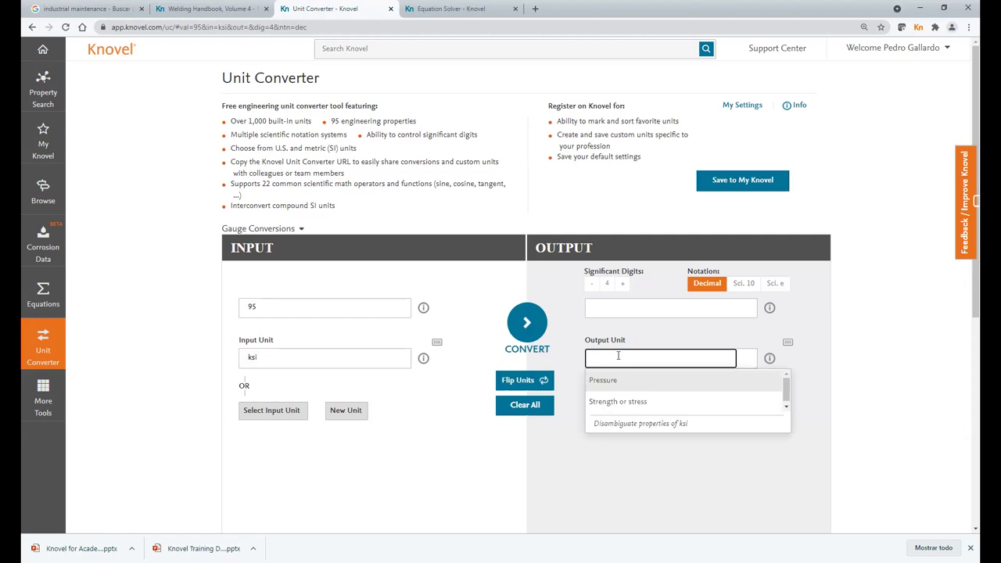
text(G)
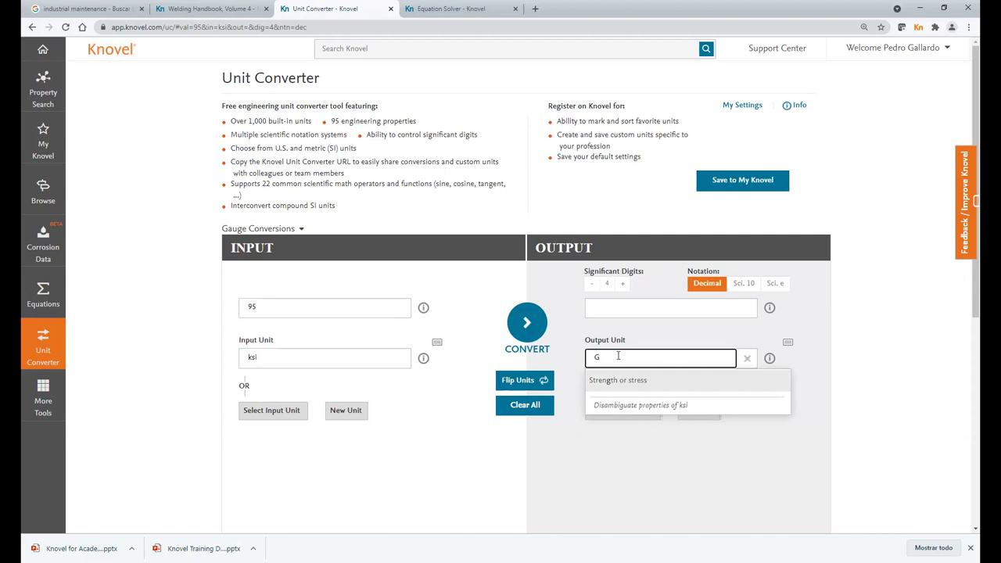
text(Pa)
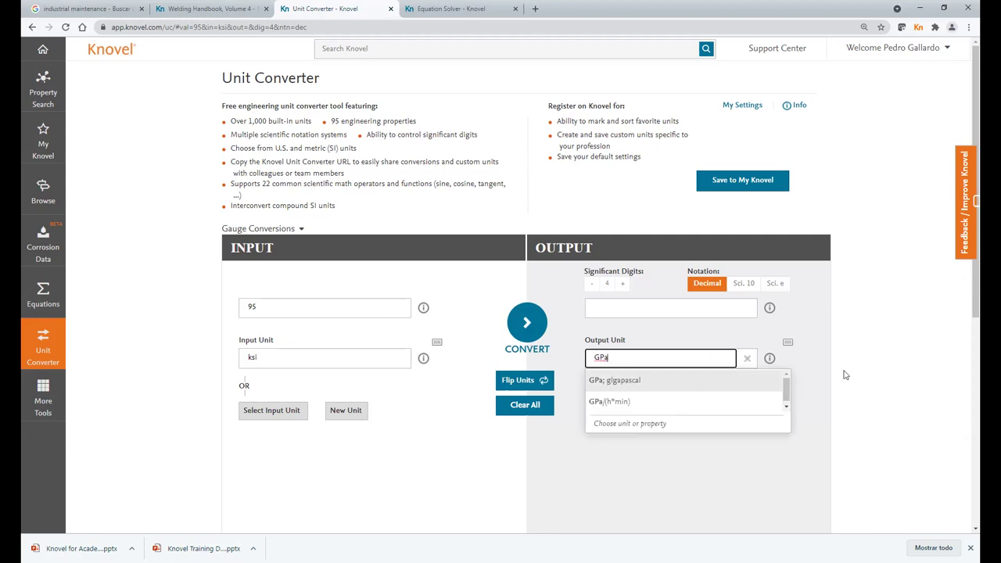
click(869, 359)
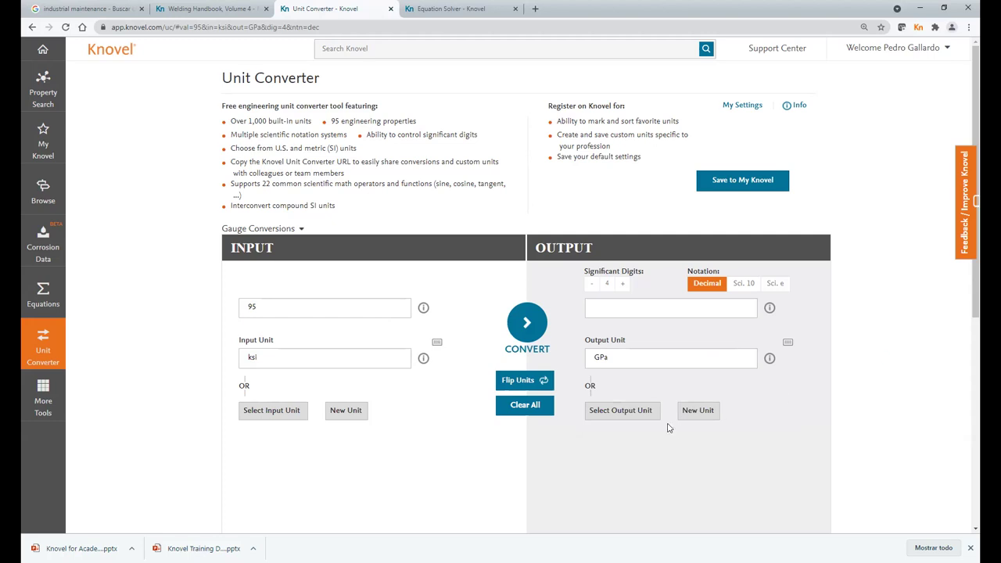
click(529, 325)
- Use 5 significant digits in Sci. 10 notation and flip units to 95 GPa = 1.3779*10^4 ksi
click(622, 284)
click(743, 285)
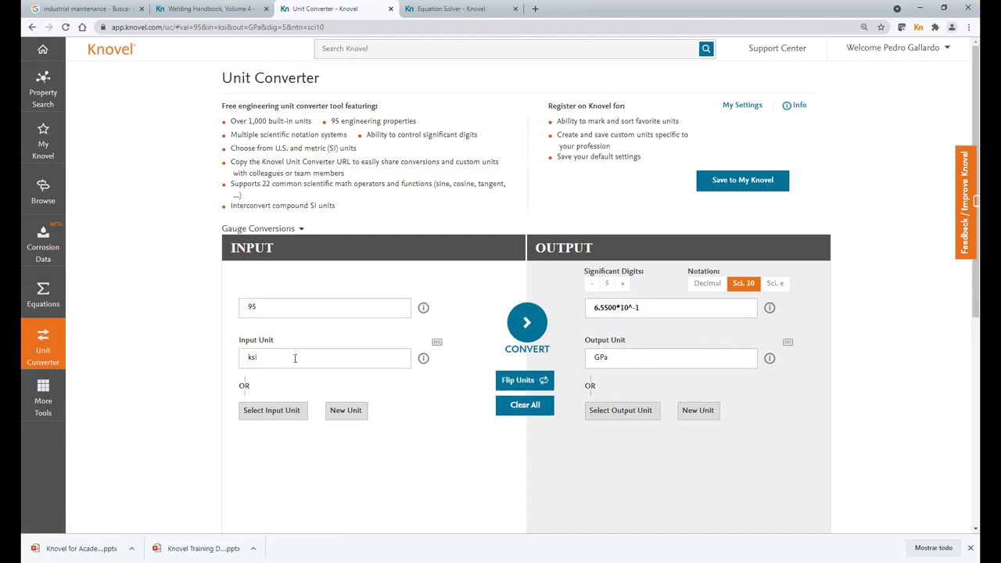
click(523, 385)
- View the arsenic (As) entry in the periodic table, then bring up More Tools
click(46, 399)
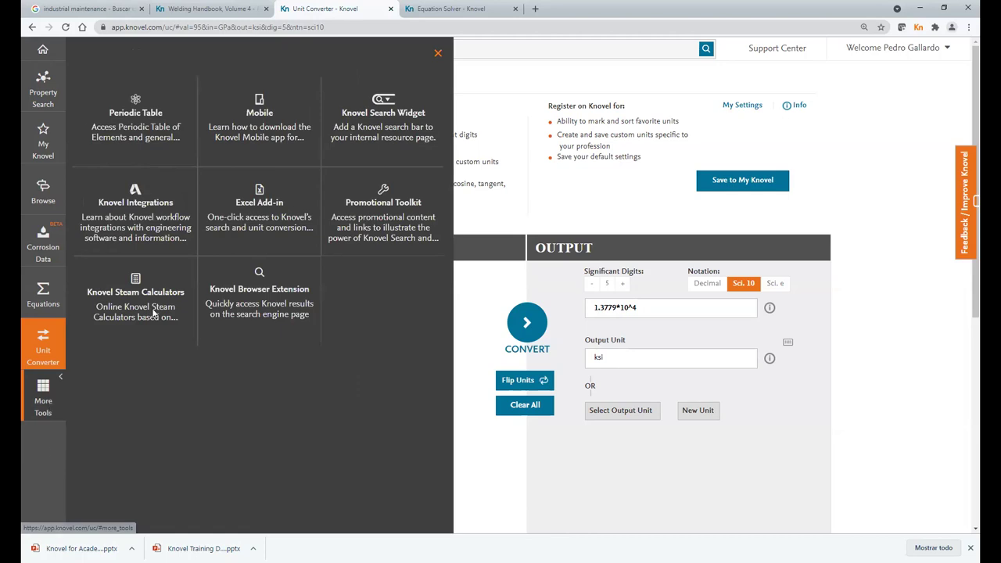
click(135, 131)
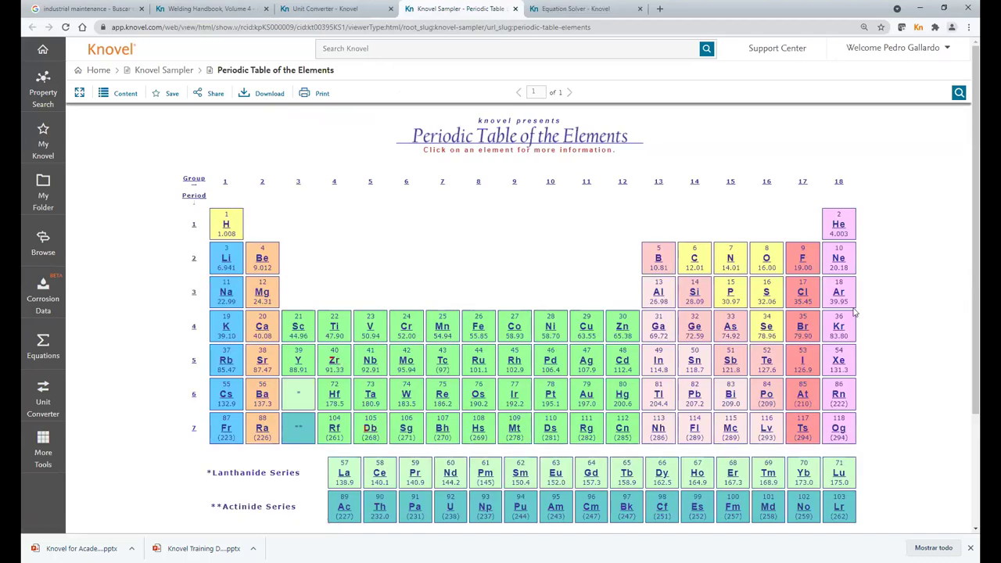
click(729, 331)
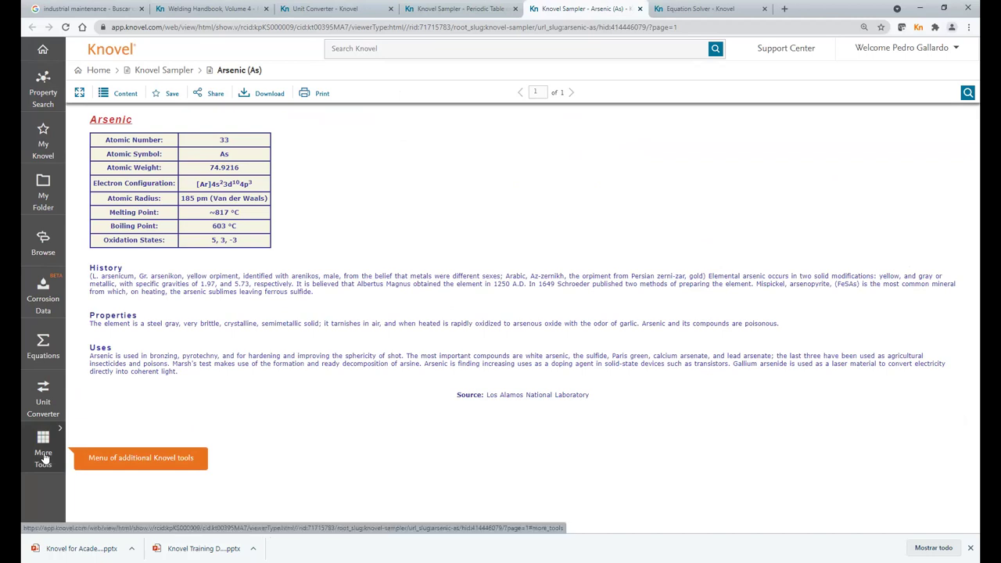
click(43, 459)
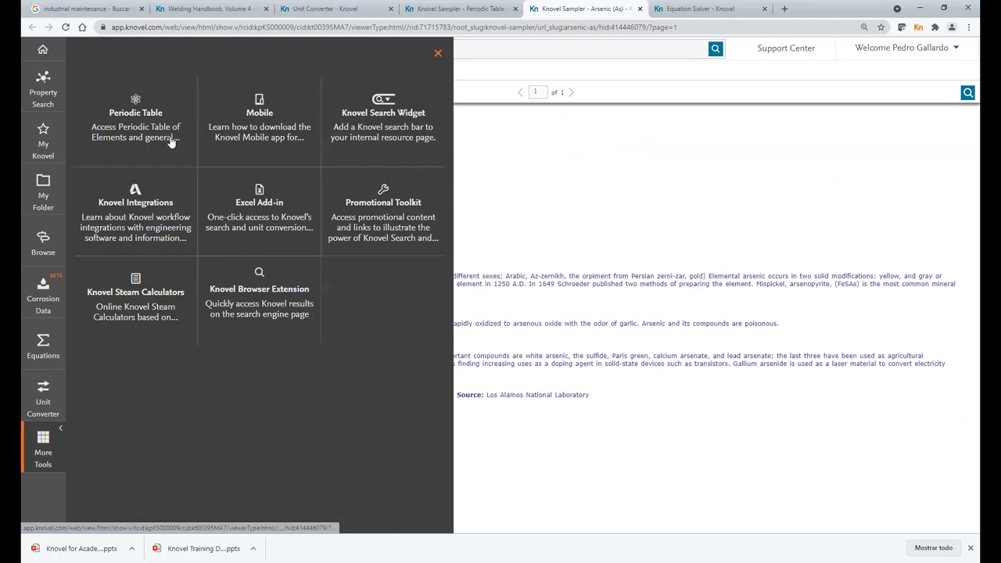
- Open the Saturation and Quality Properties (by Temperature) steam calculator with temperature in °C
click(130, 314)
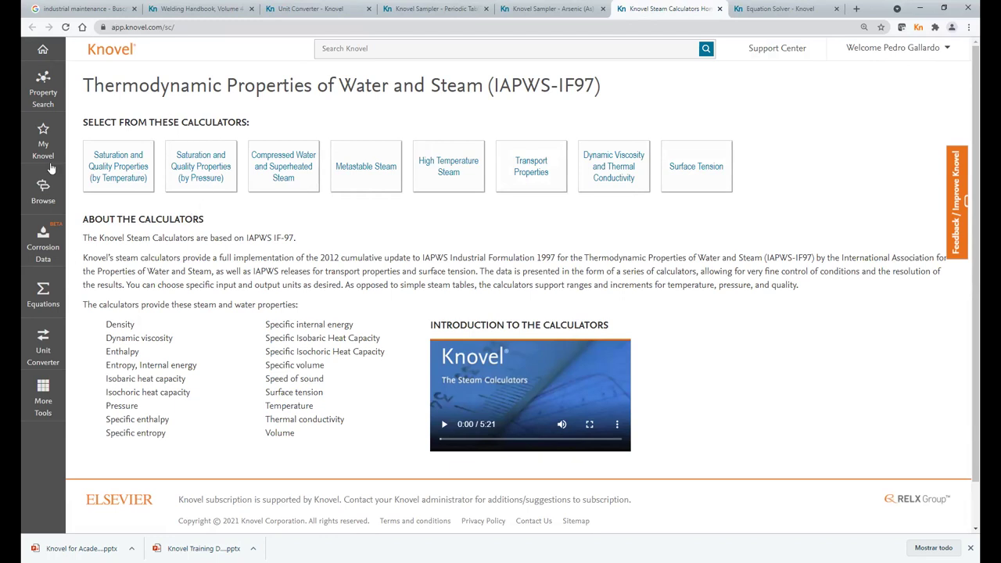
click(146, 173)
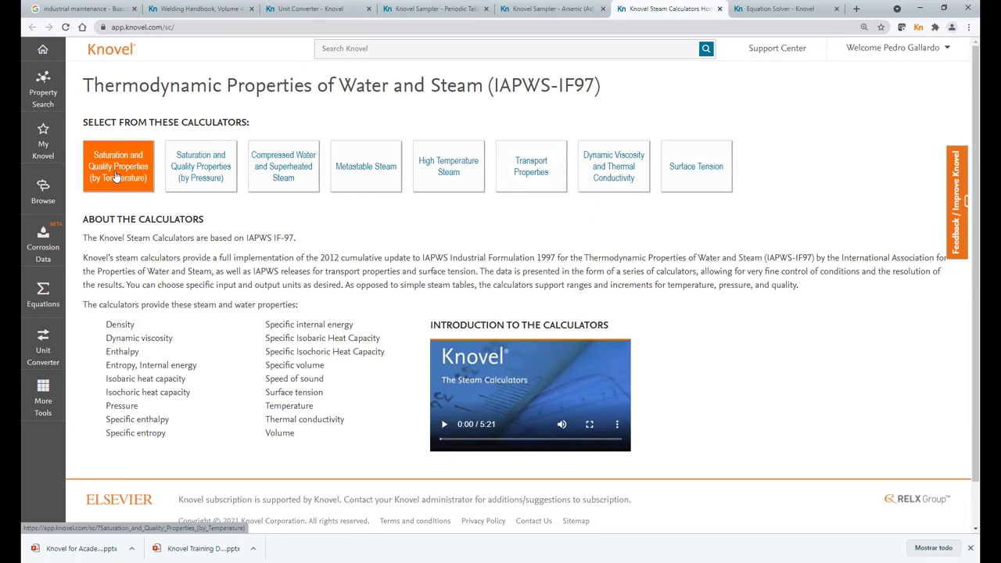
click(116, 176)
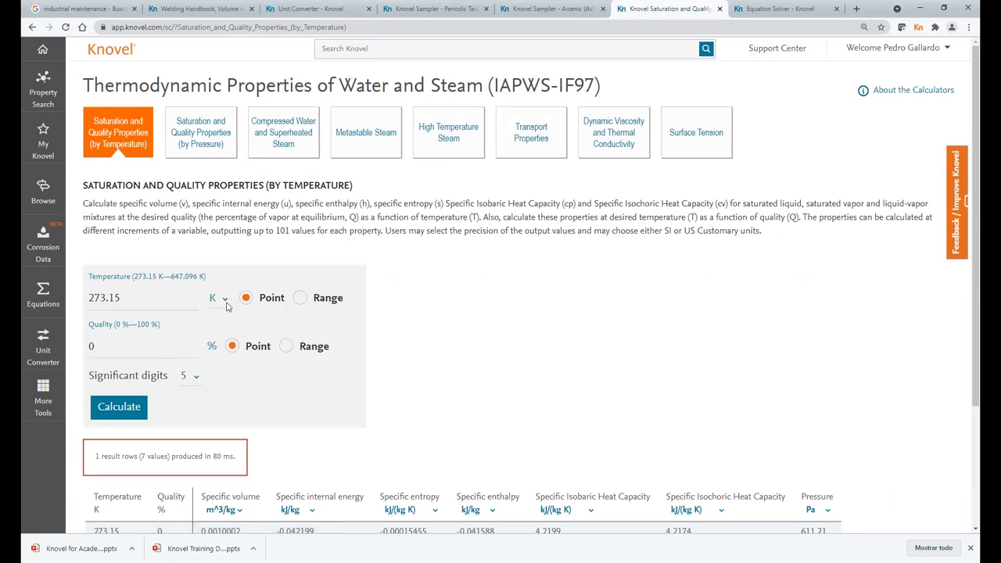
click(224, 300)
click(217, 332)
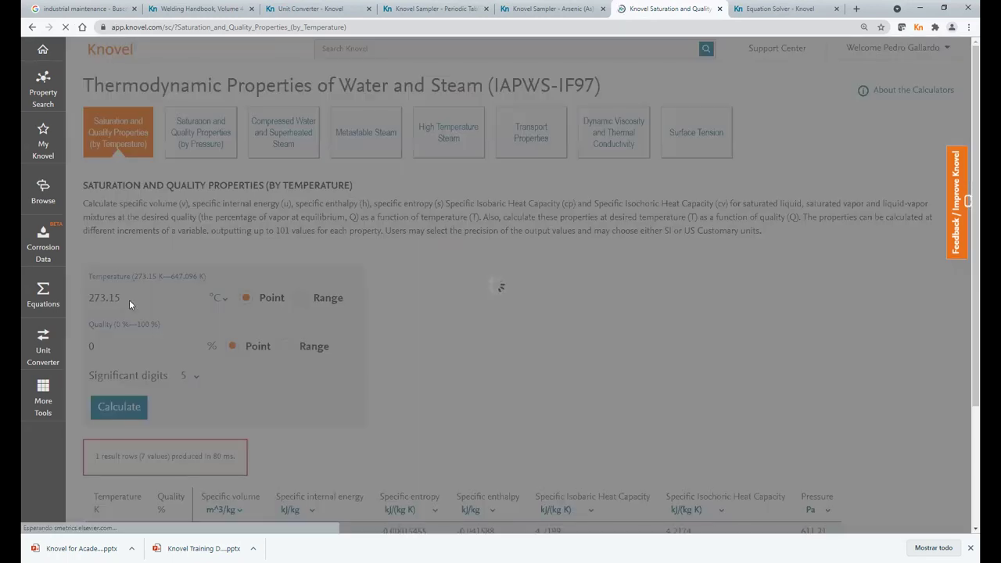
- Calculate water properties at 100 °C and 80% quality with 6 significant digits
triple_click(115, 298)
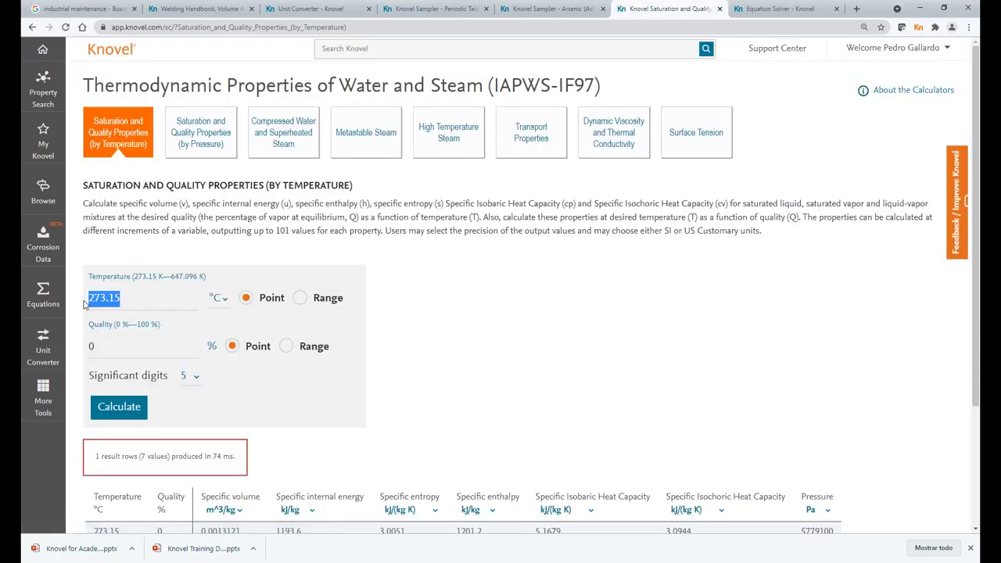
text(100)
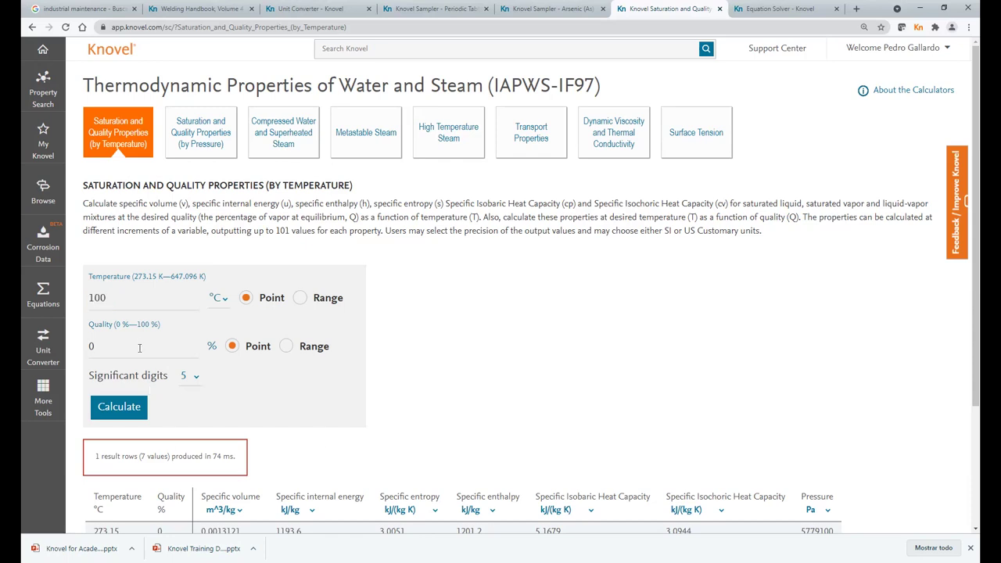
double_click(123, 346)
text(80)
click(197, 379)
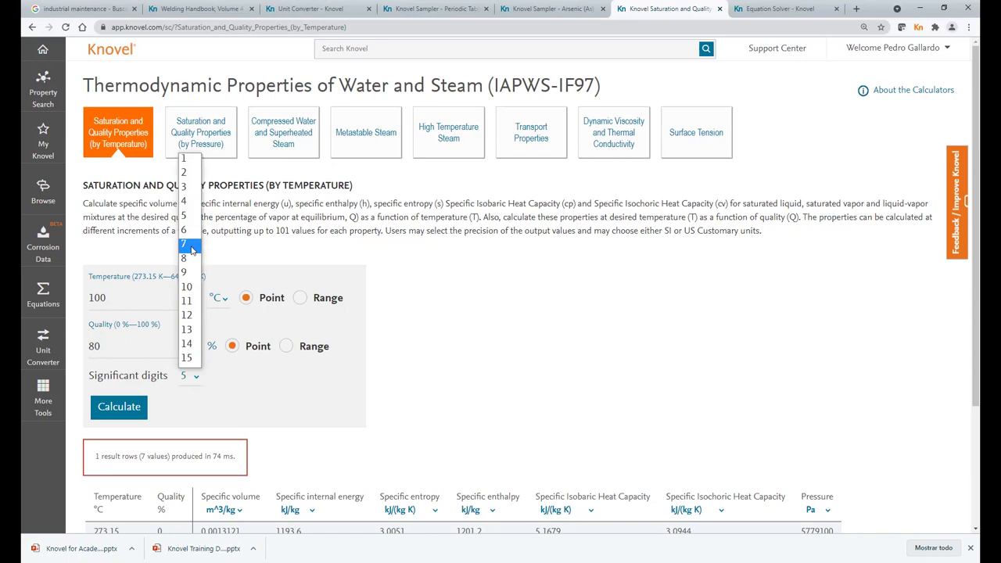
click(190, 234)
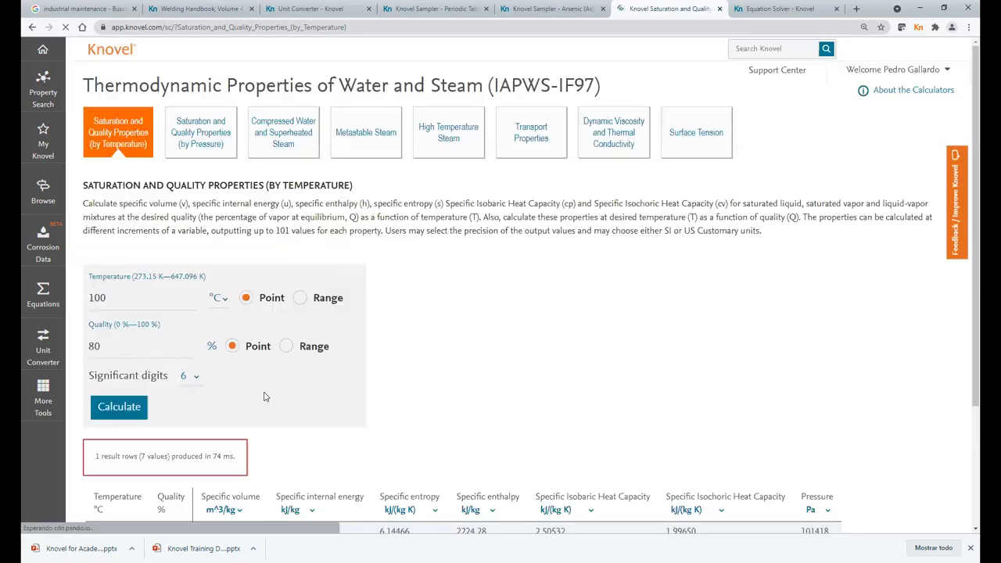
click(125, 409)
click(125, 408)
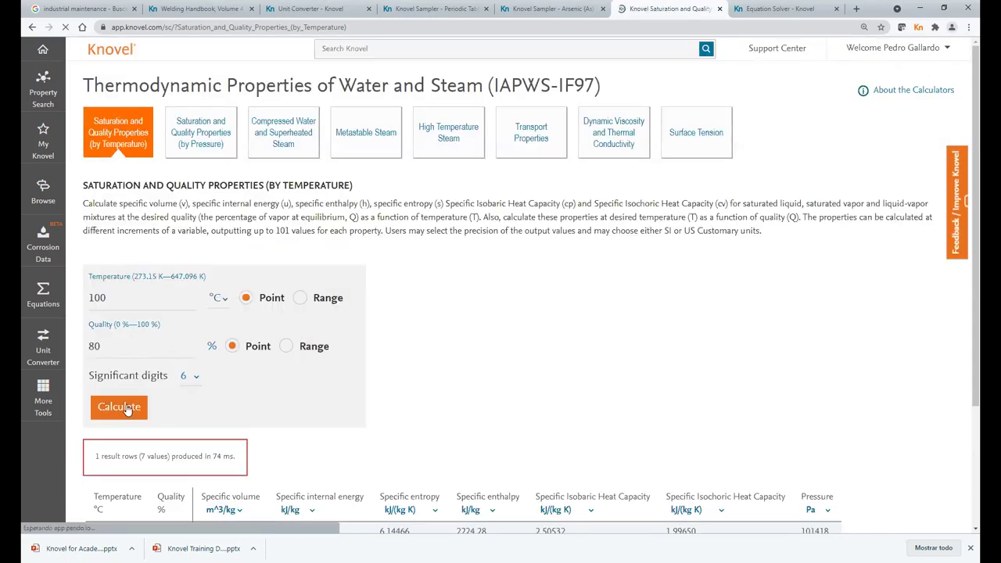
scroll(294, 443, down, 1)
scroll(294, 442, down, 2)
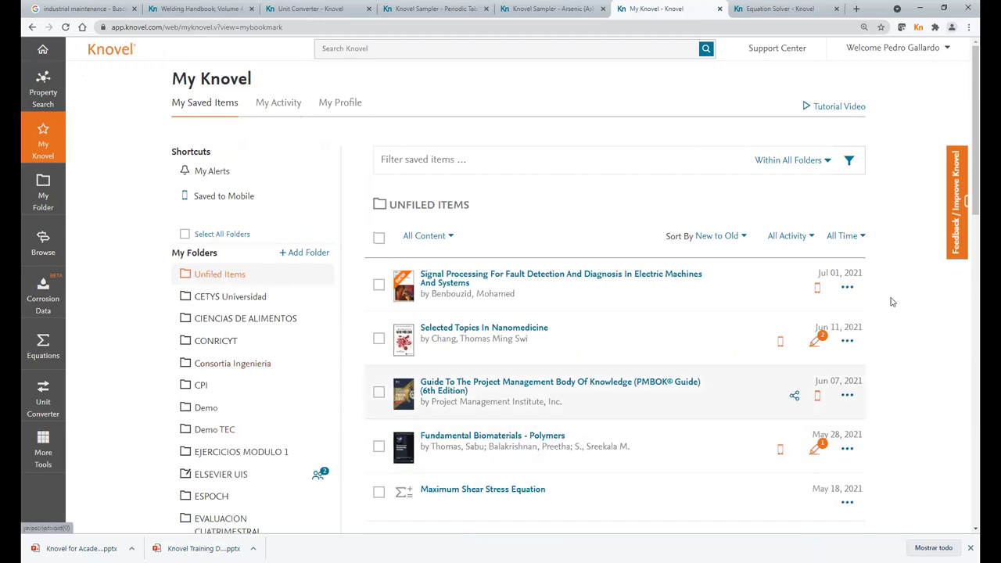
- Review the recent history on the My Activity tab
click(277, 110)
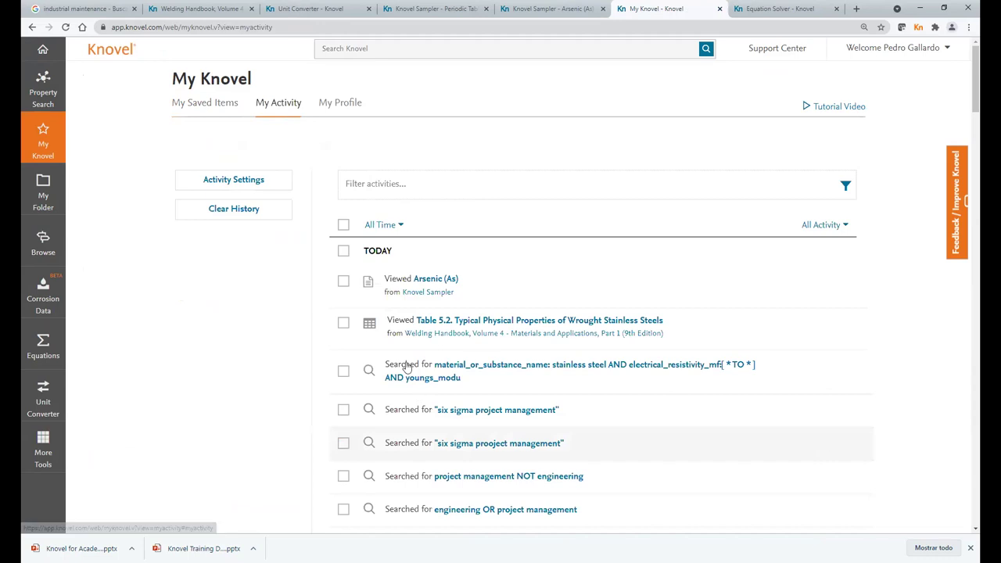
scroll(475, 323, down, 13)
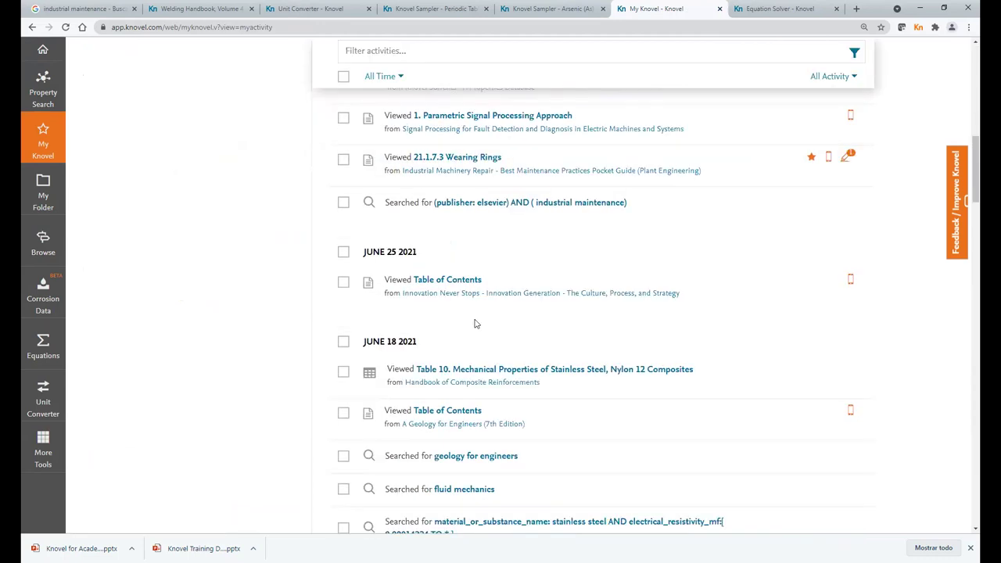
scroll(475, 323, up, 6)
scroll(475, 323, up, 7)
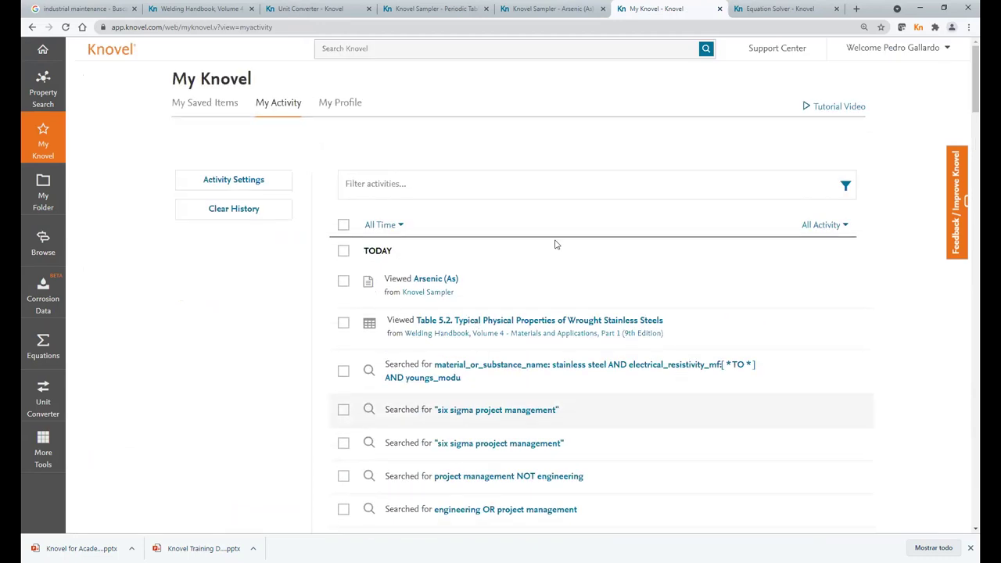
scroll(517, 321, down, 1)
scroll(496, 341, down, 9)
scroll(496, 341, up, 9)
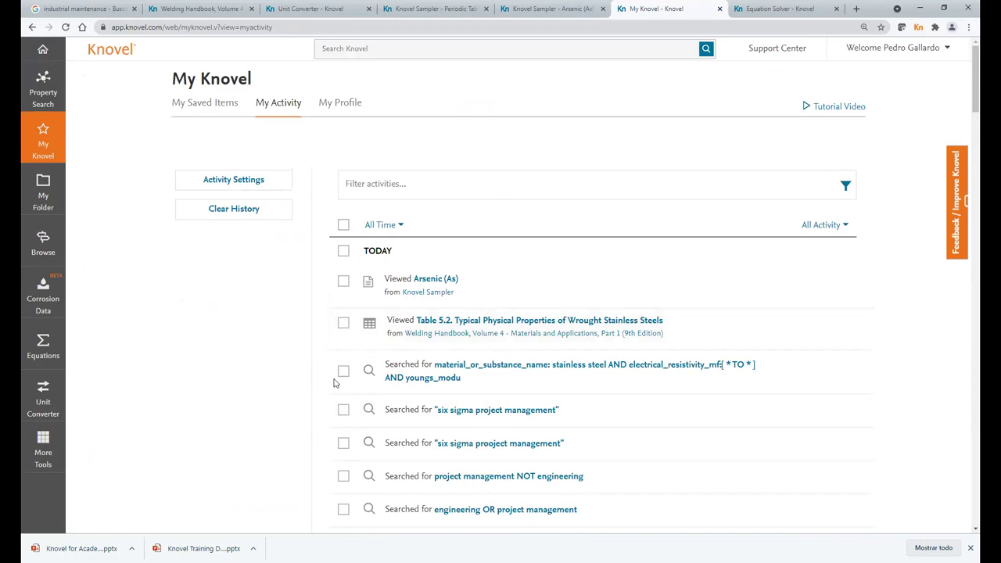
- Clear all of today's activity entries and show the My Profile details
click(344, 288)
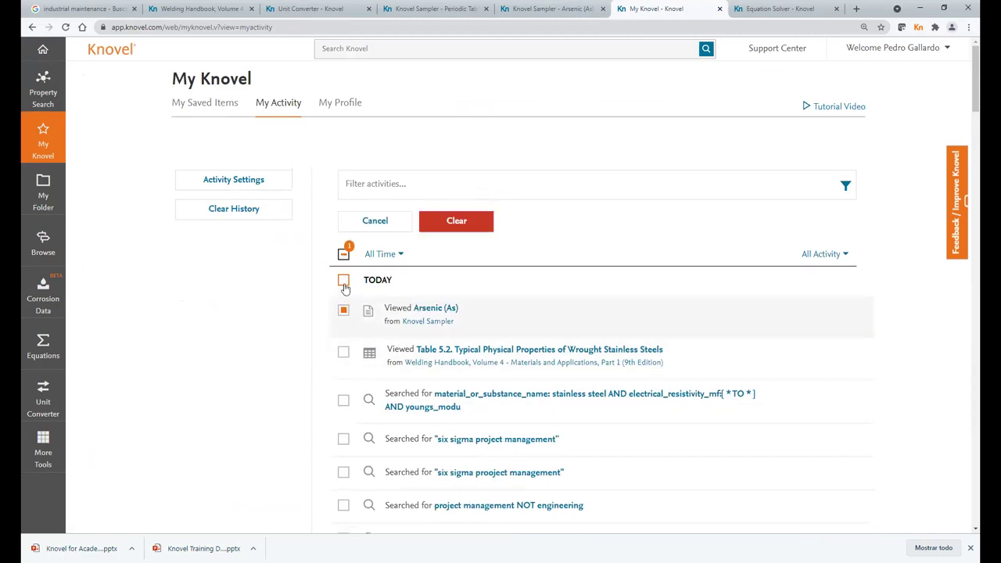
click(343, 281)
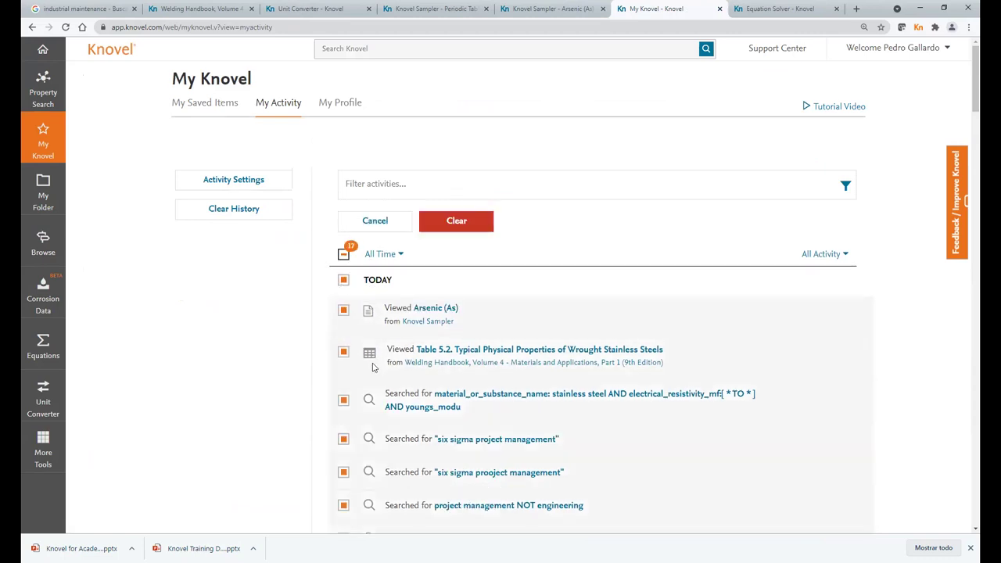
click(461, 226)
click(651, 279)
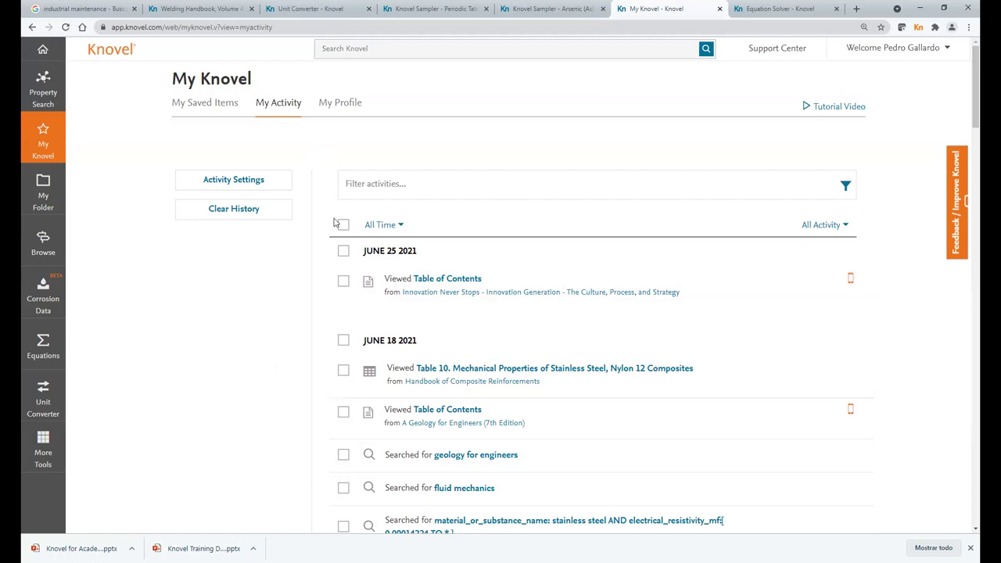
click(342, 110)
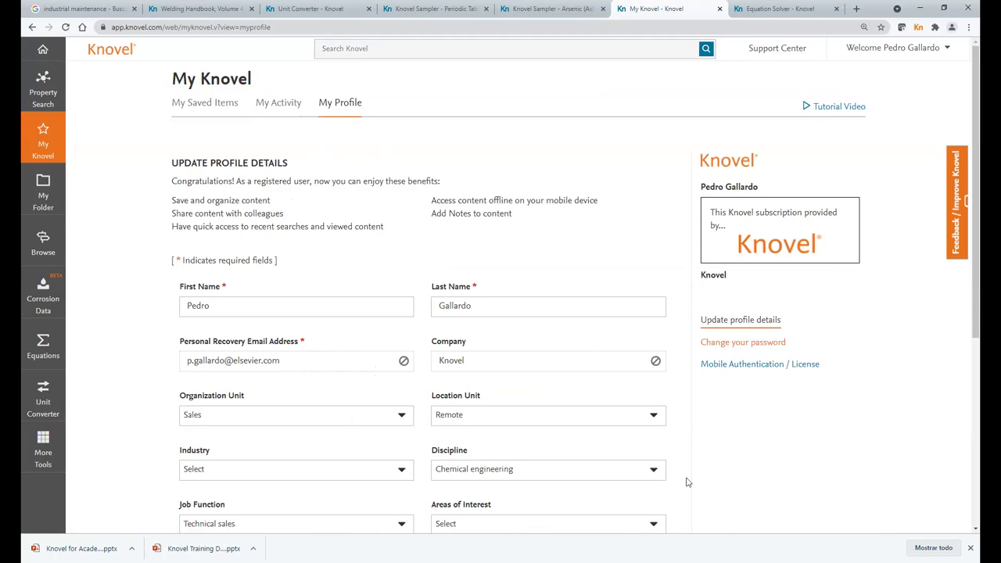
- Browse subjects to Environment & Environmental Engineering
click(43, 244)
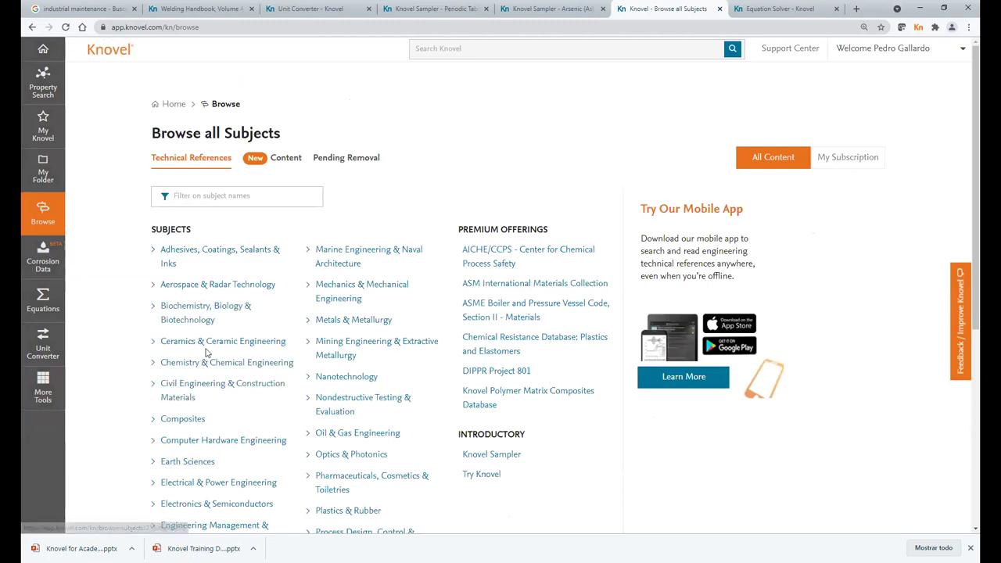
scroll(206, 354, down, 1)
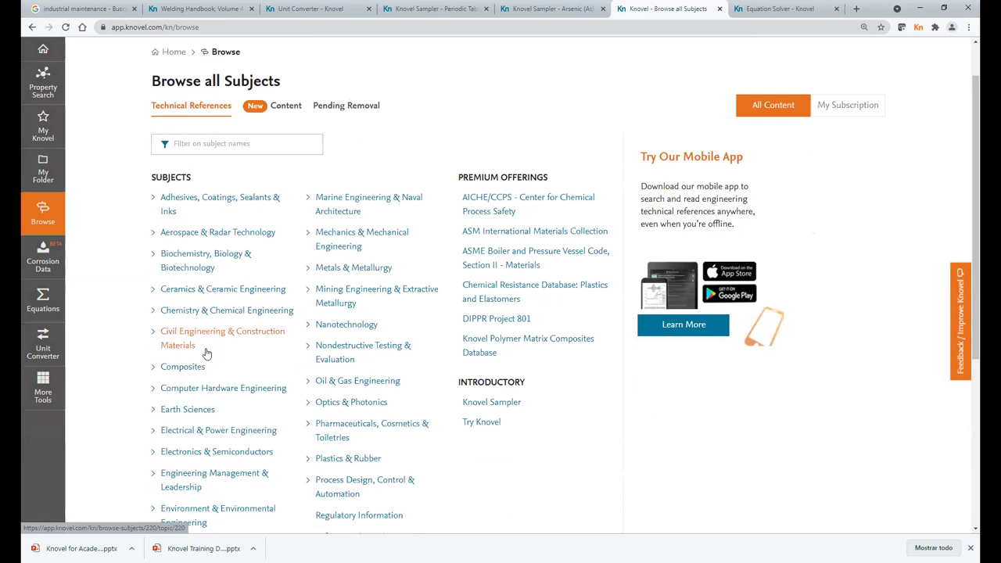
scroll(237, 352, down, 3)
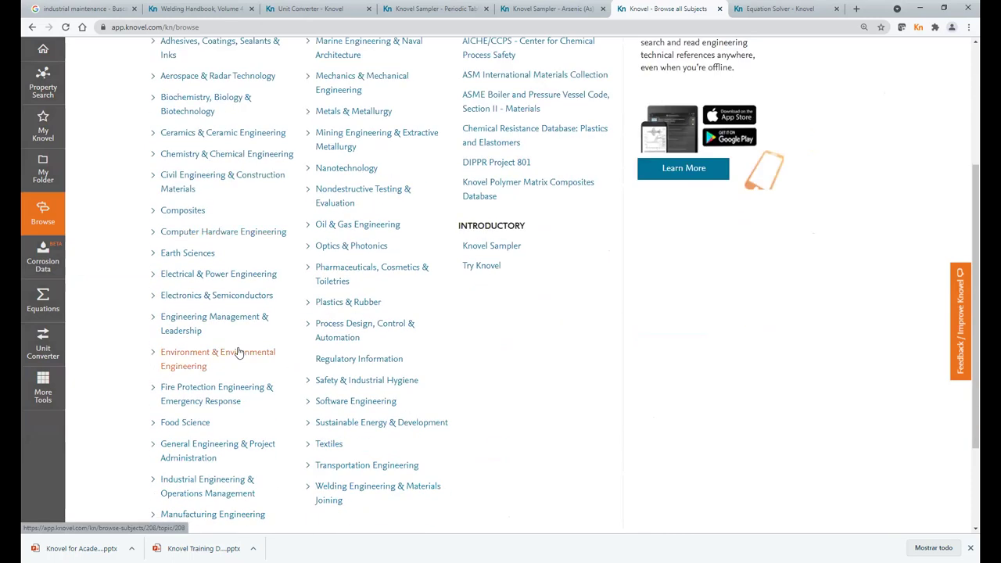
scroll(239, 354, up, 3)
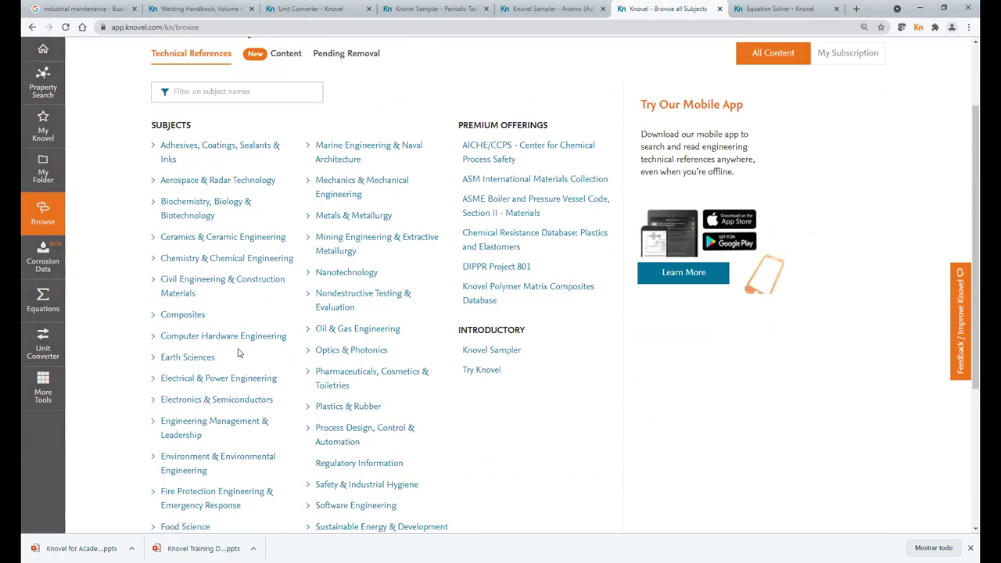
scroll(239, 352, down, 1)
scroll(240, 353, down, 1)
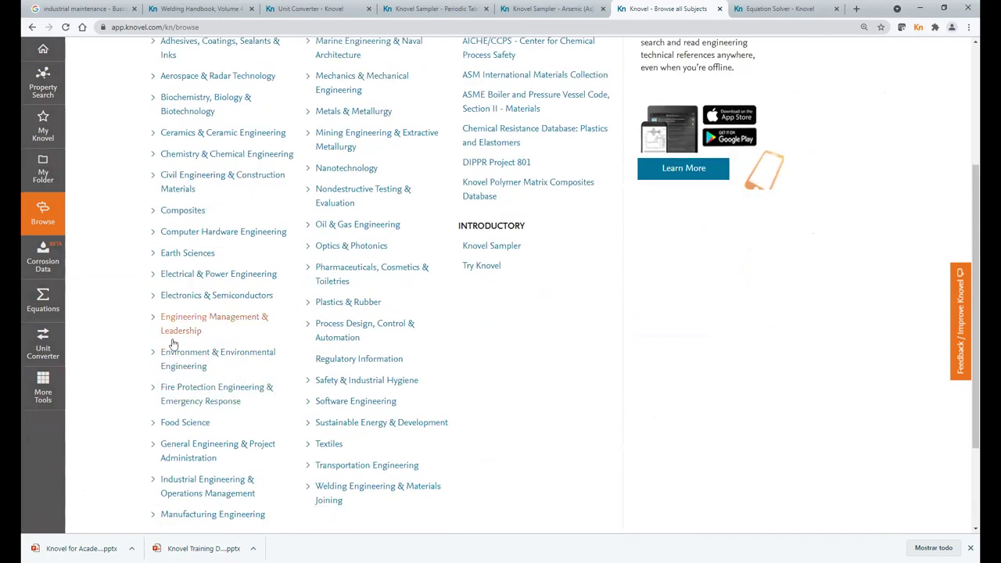
click(192, 368)
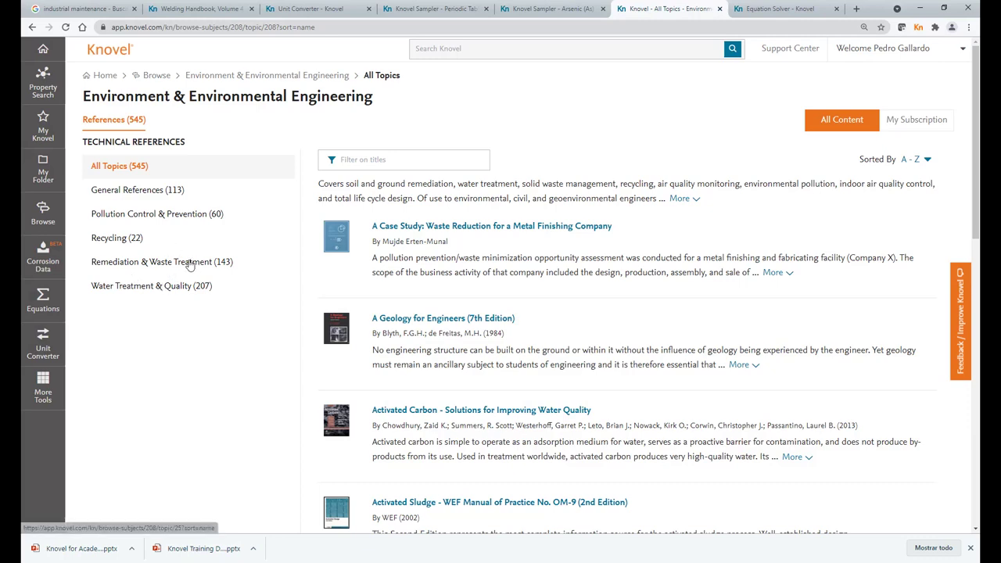
- Try the Recycling topic, return to All Topics, and filter titles by 'air pollution'
click(117, 241)
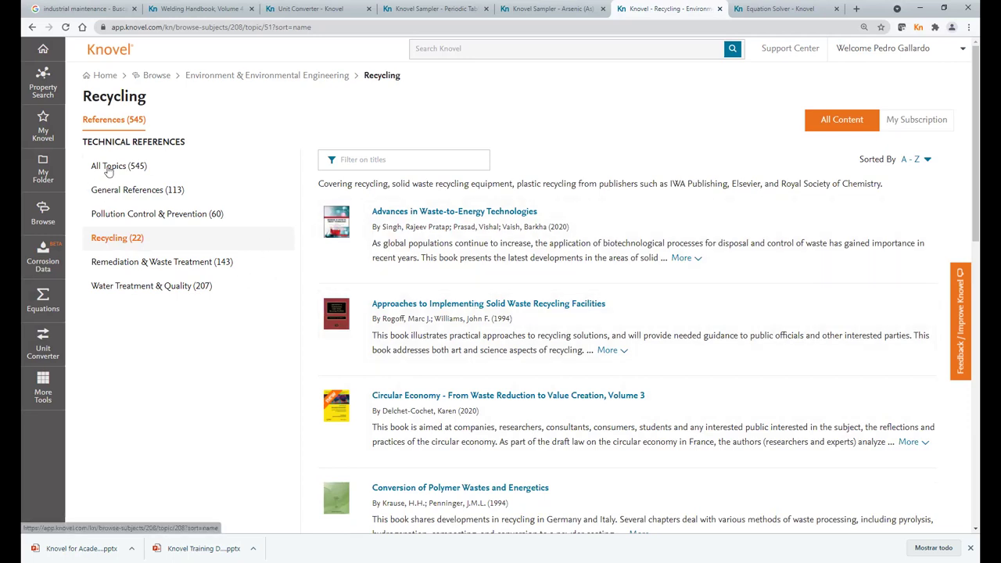
click(109, 169)
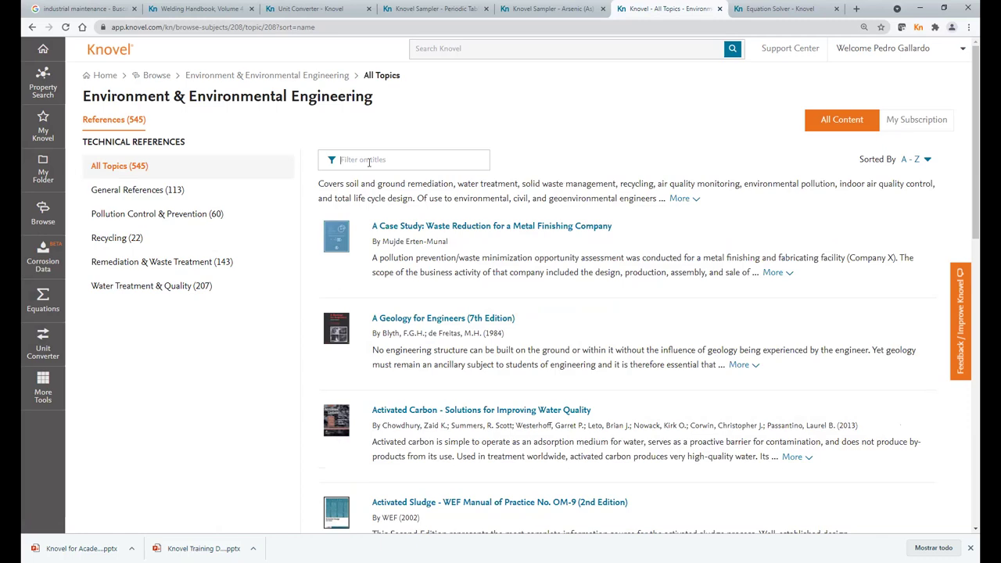
click(369, 161)
text(a)
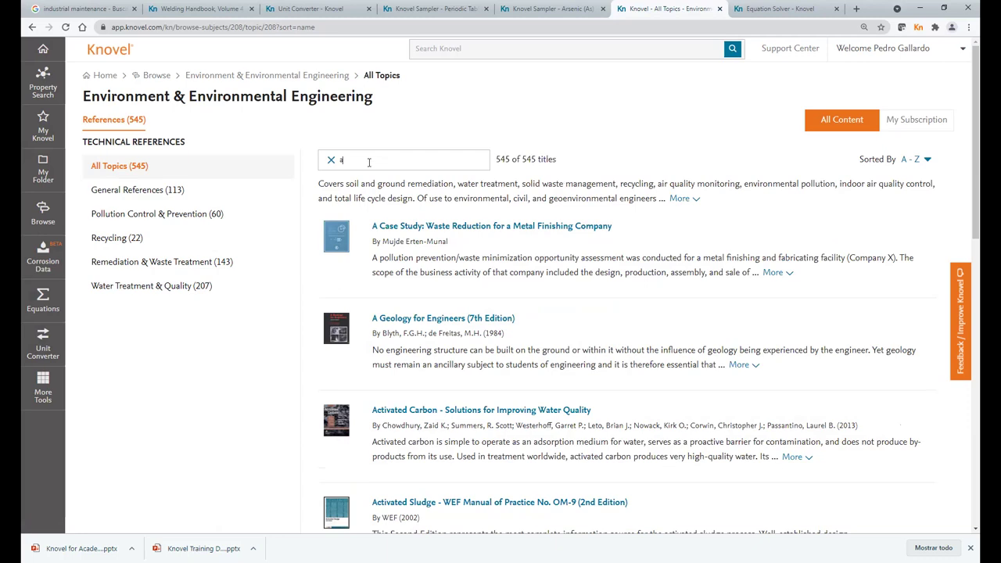
text(ir pollution)
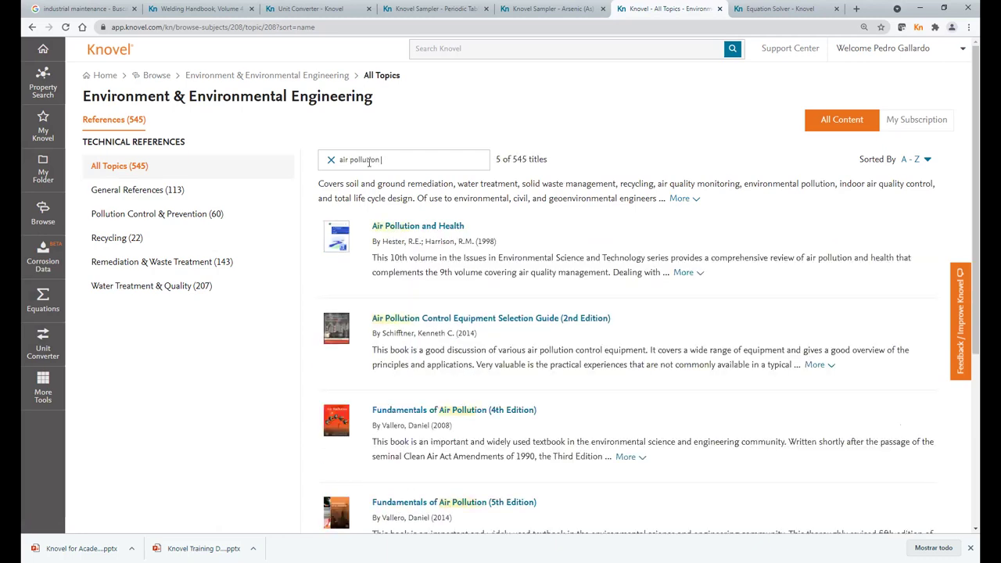